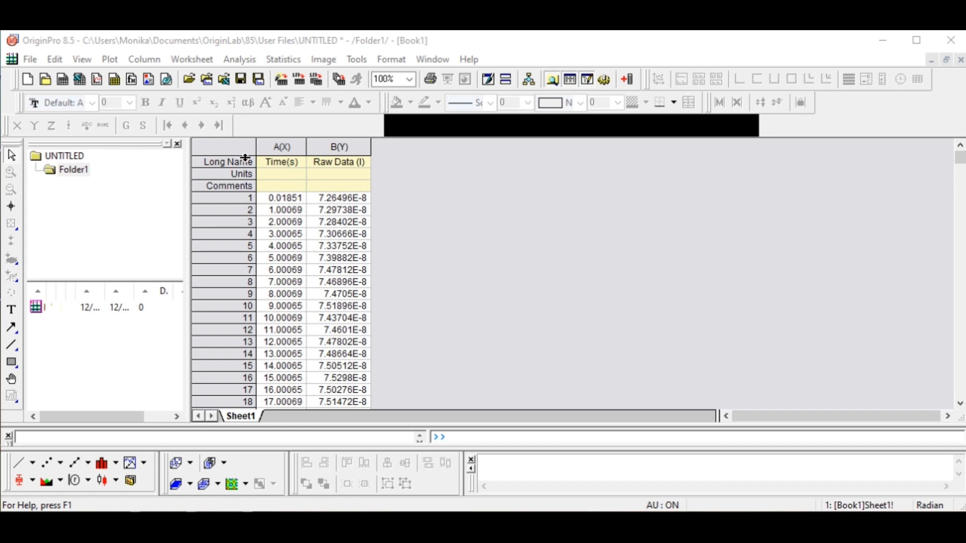
Select the whole worksheet and plot Raw Data (I) against Time(s) as a line graph
{"action": "left_click", "coordinate": [244, 146]}
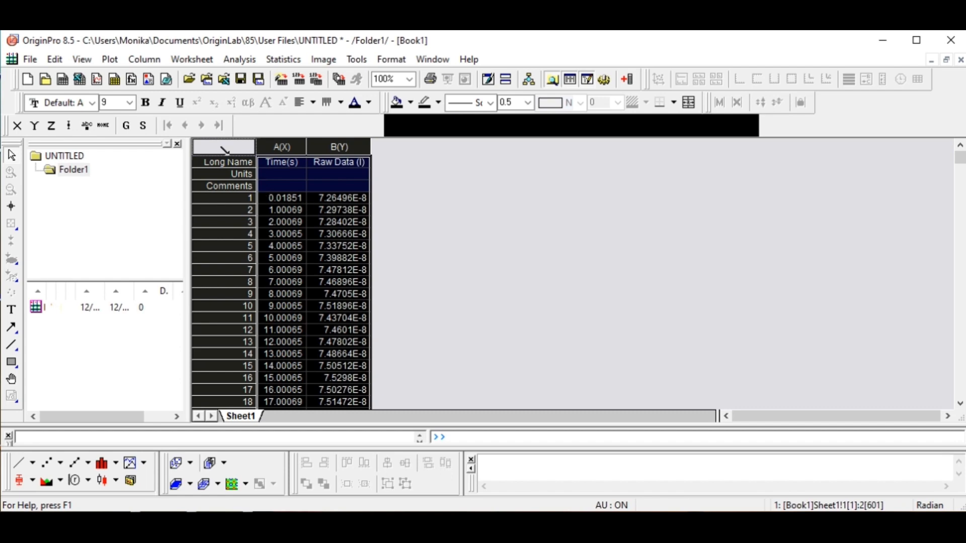
{"action": "left_click", "coordinate": [553, 237]}
{"action": "left_click", "coordinate": [242, 151]}
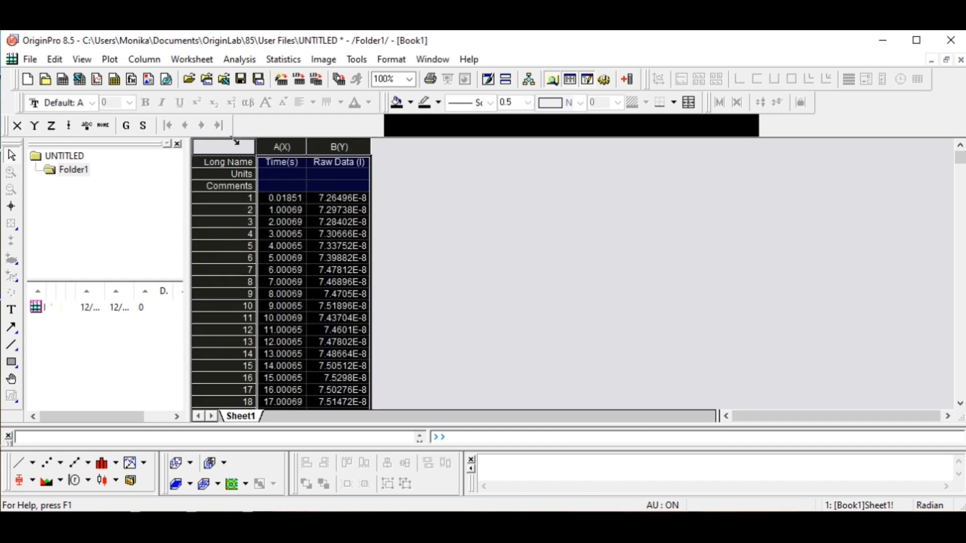
{"action": "left_click", "coordinate": [19, 470]}
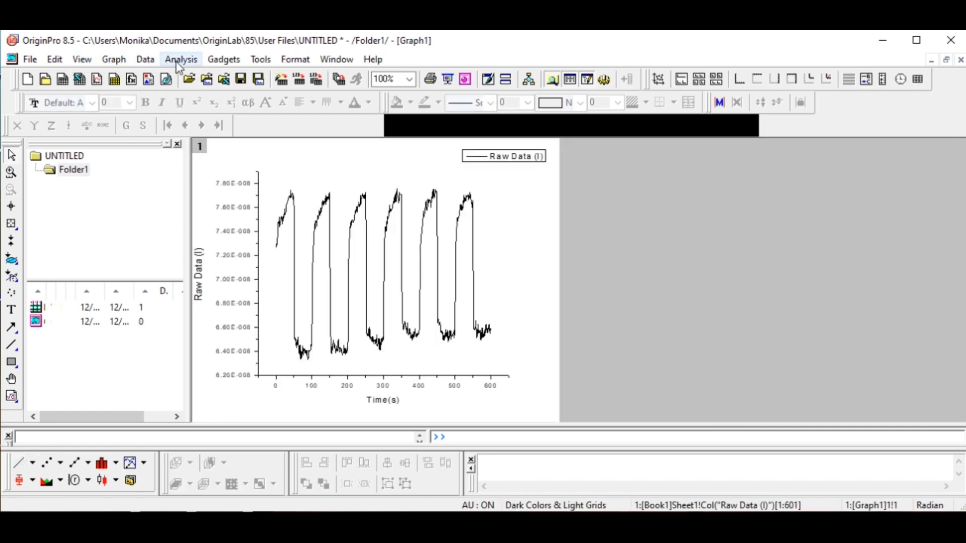
{"action": "double_click", "coordinate": [107, 308]}
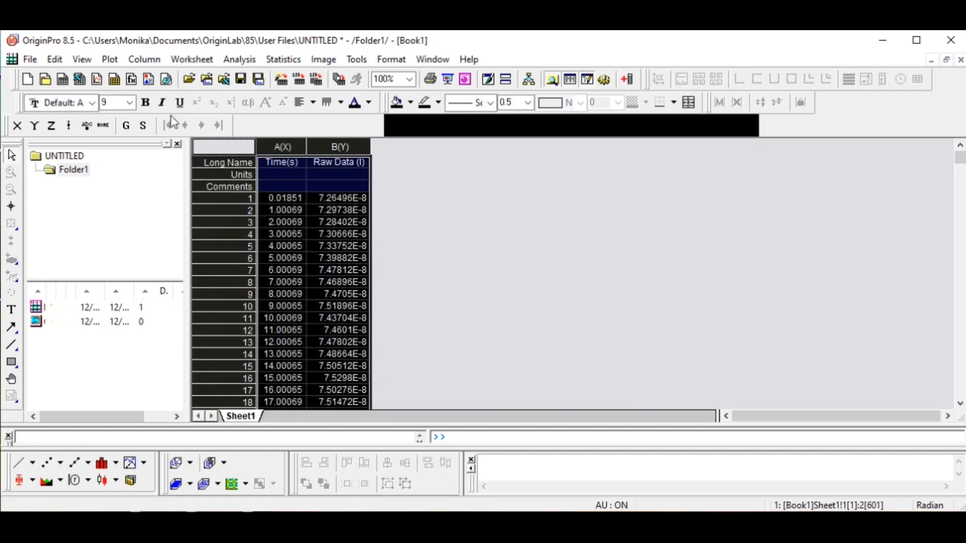
{"action": "left_click", "coordinate": [111, 59]}
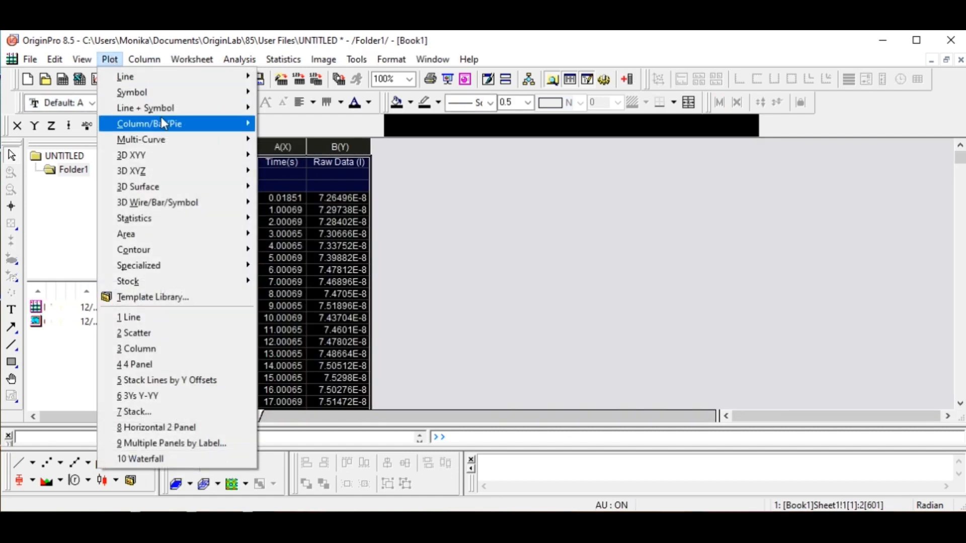
{"action": "mouse_move", "coordinate": [153, 82]}
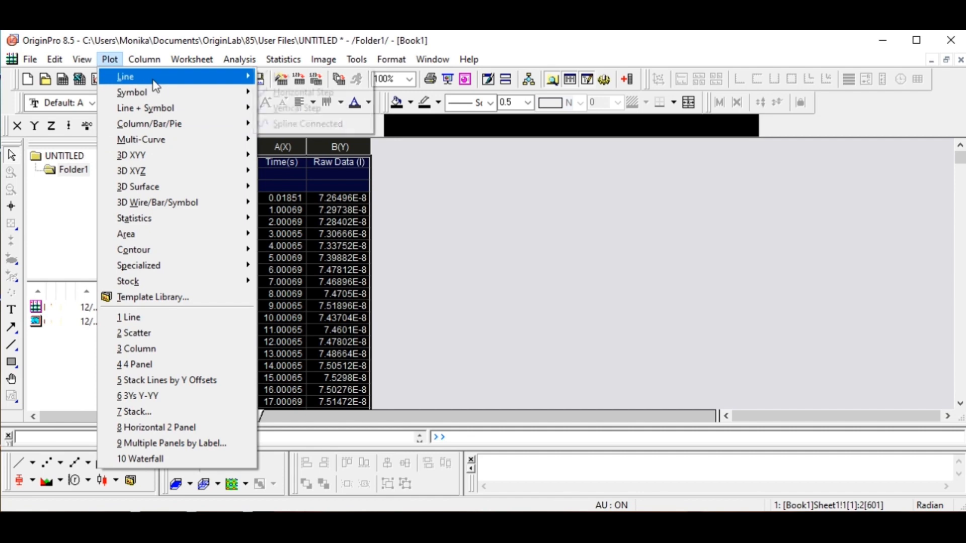
{"action": "mouse_move", "coordinate": [164, 111]}
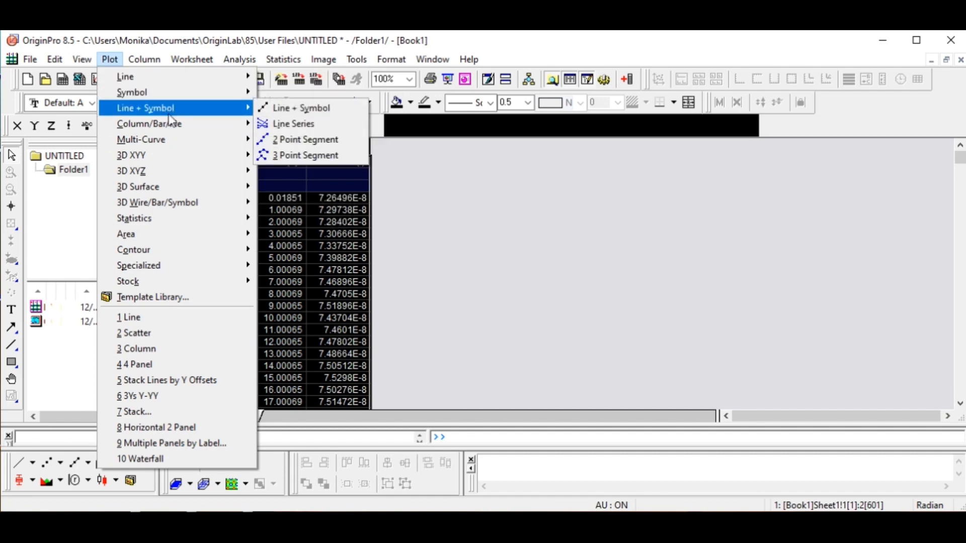
{"action": "mouse_move", "coordinate": [170, 142]}
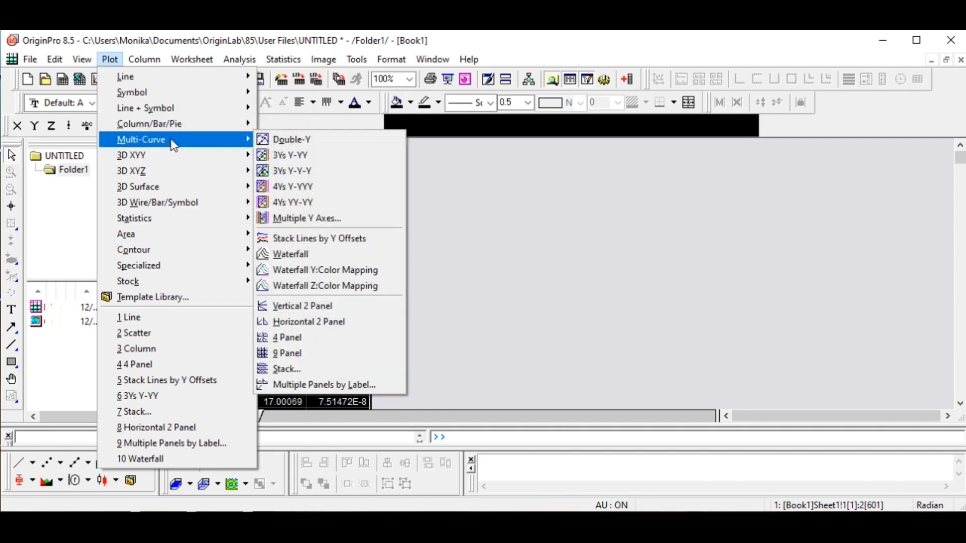
{"action": "left_click", "coordinate": [577, 212]}
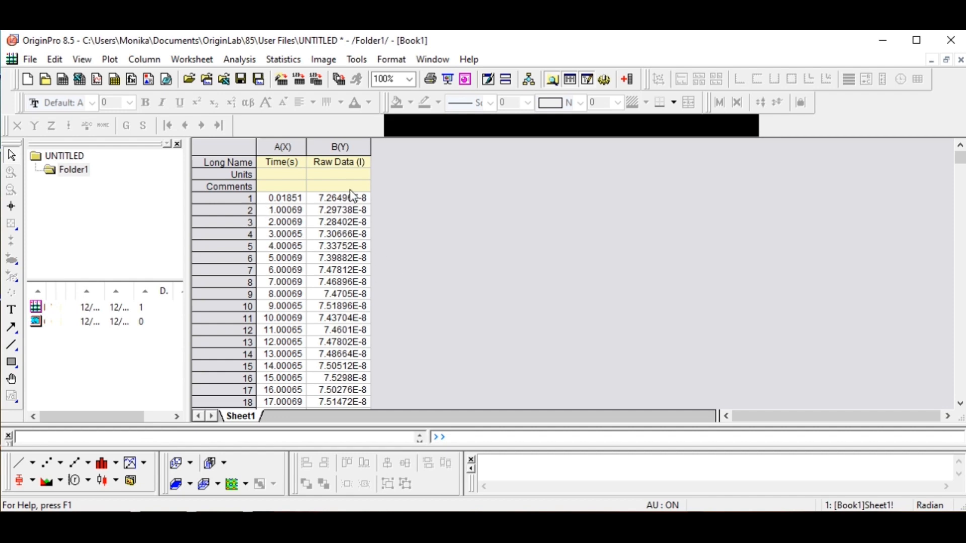
{"action": "double_click", "coordinate": [112, 321]}
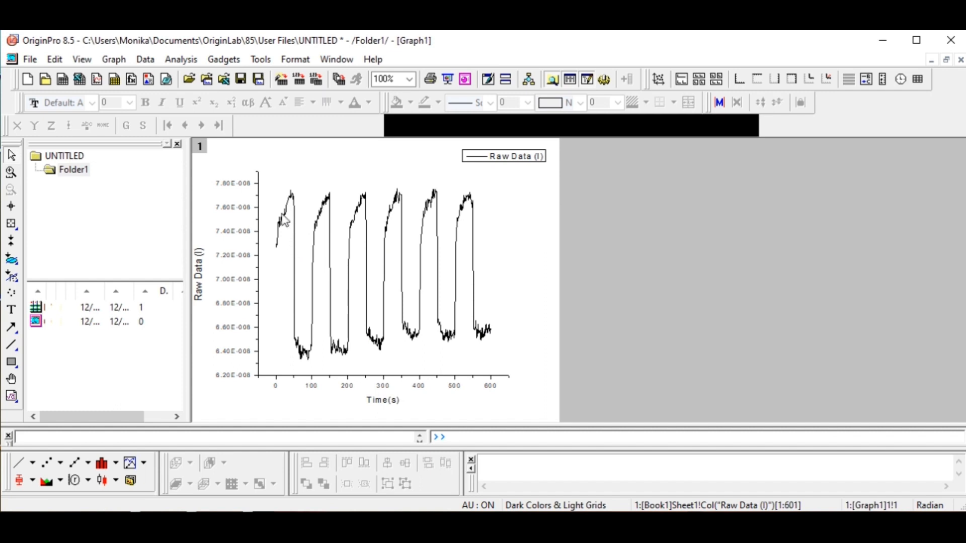
Smooth the Raw Data (I) curve with the Savitzky-Golay method, using a 5-point window and polynomial order 2
{"action": "left_click", "coordinate": [296, 262]}
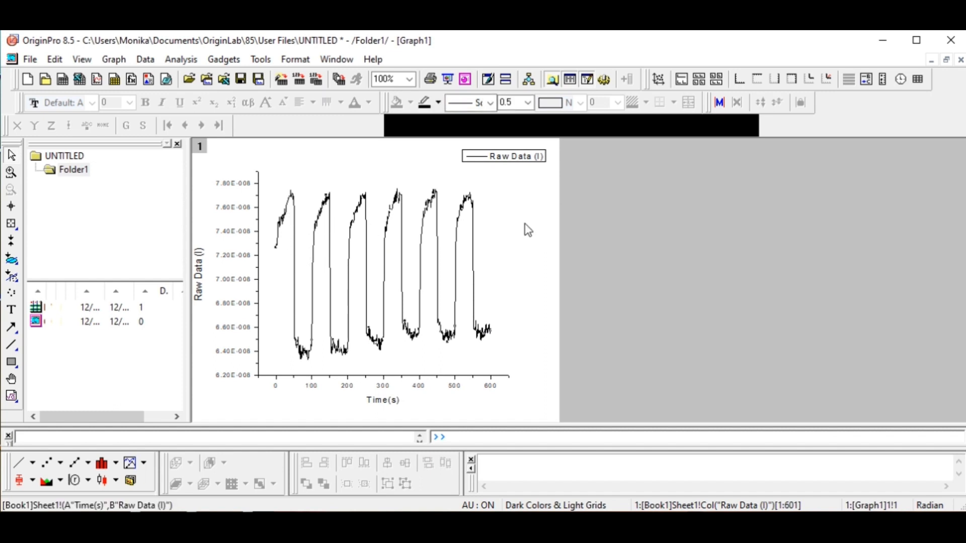
{"action": "left_click", "coordinate": [296, 262]}
{"action": "left_click", "coordinate": [586, 264]}
{"action": "left_click", "coordinate": [316, 272]}
{"action": "left_click", "coordinate": [190, 60]}
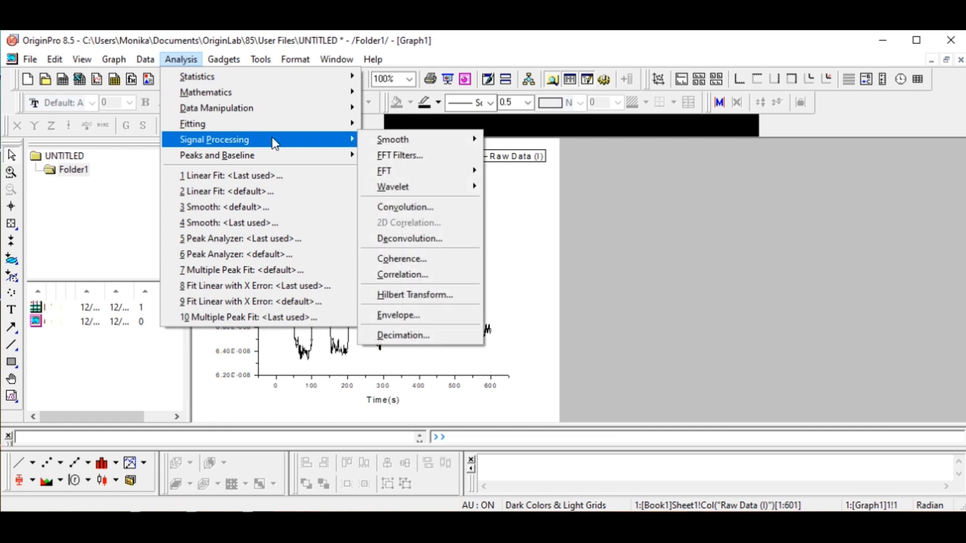
{"action": "mouse_move", "coordinate": [345, 143]}
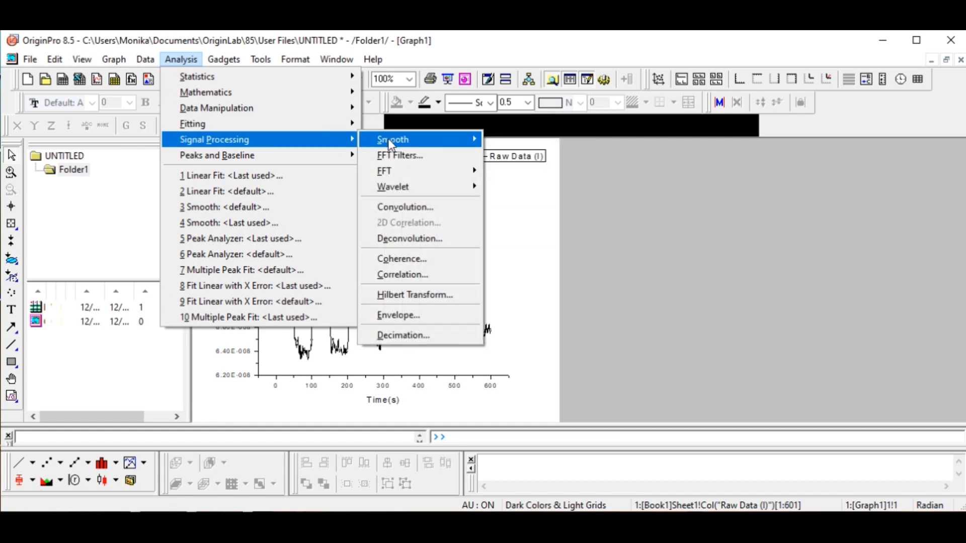
{"action": "mouse_move", "coordinate": [395, 141]}
{"action": "left_click", "coordinate": [530, 155]}
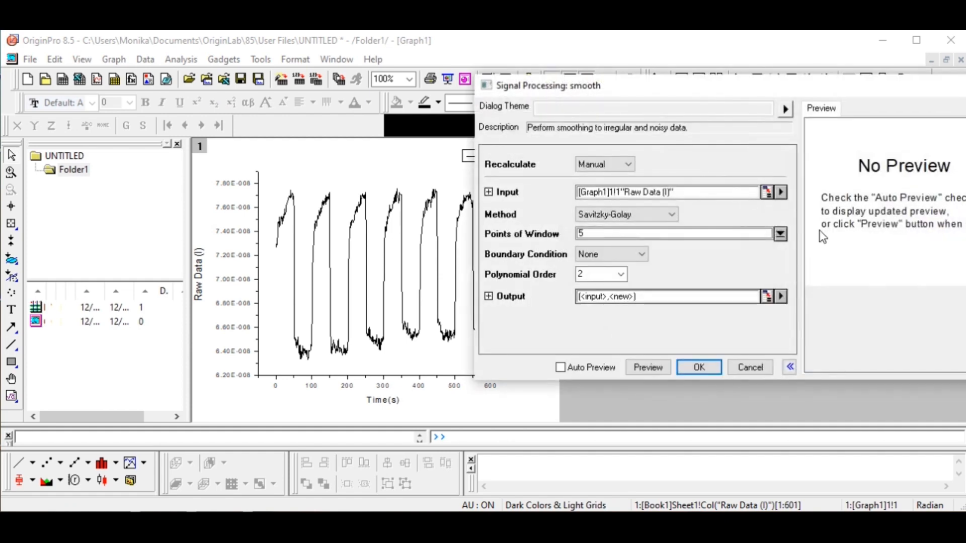
{"action": "left_click", "coordinate": [699, 368]}
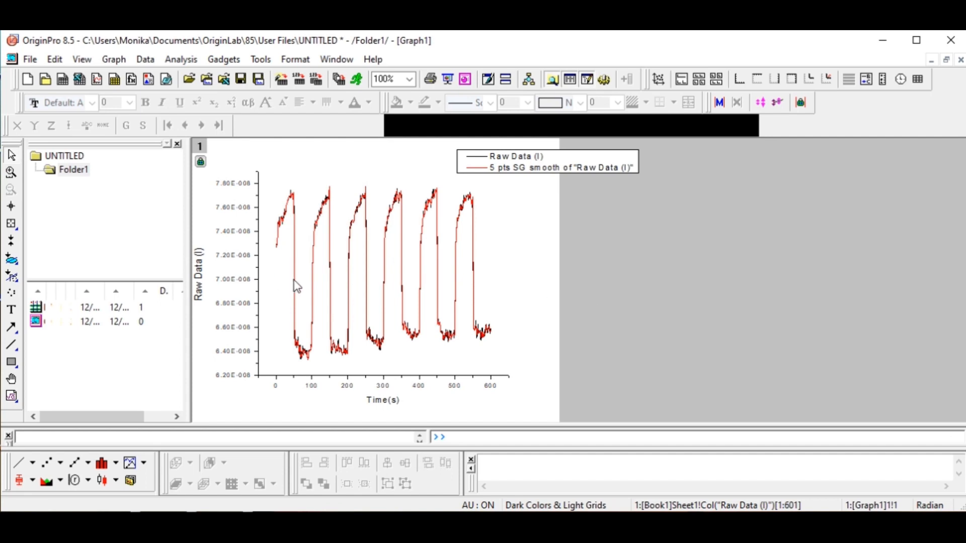
Hide the Raw Data (I) curve in the graph's plot details so only the Smoothed Y1 curve is plotted
{"action": "double_click", "coordinate": [360, 213]}
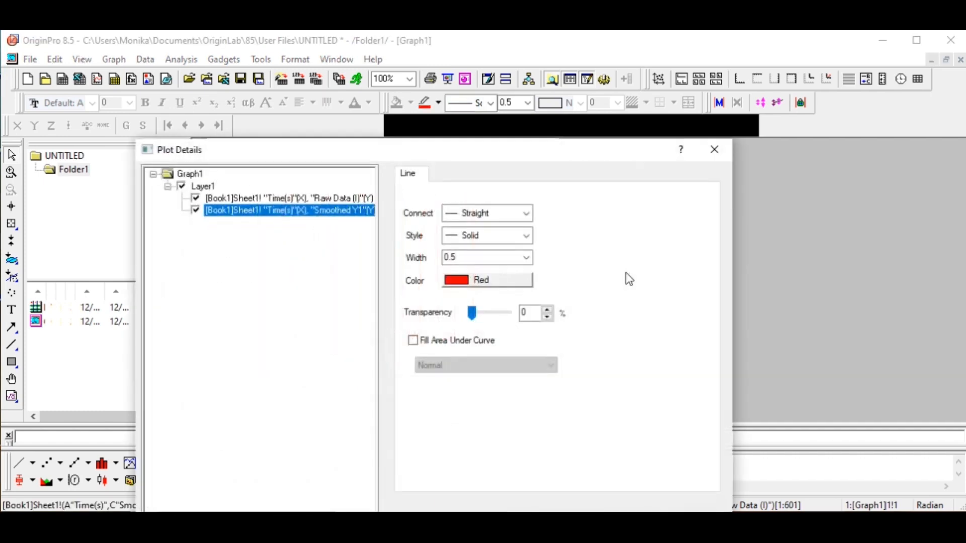
{"action": "left_click_drag", "start_coordinate": [482, 153], "coordinate": [796, 136]}
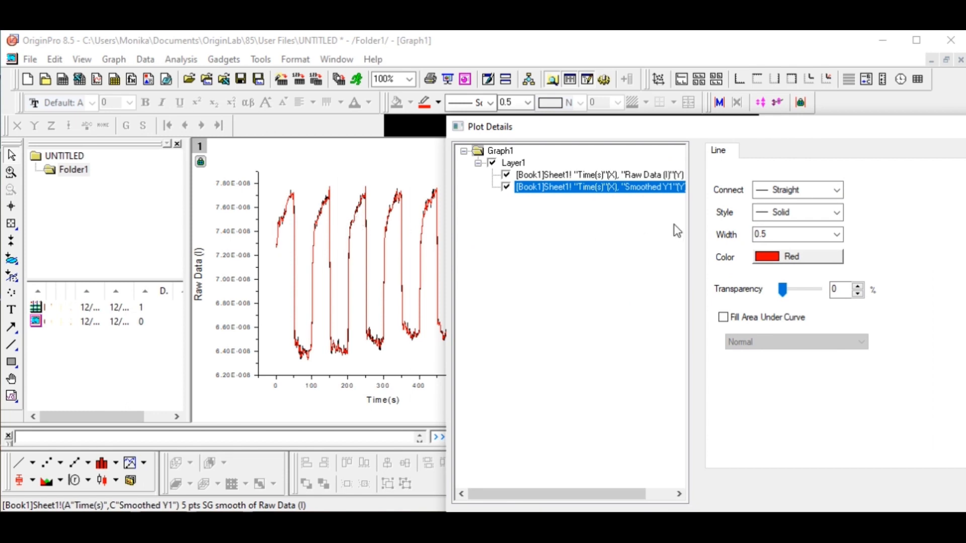
{"action": "left_click", "coordinate": [507, 176]}
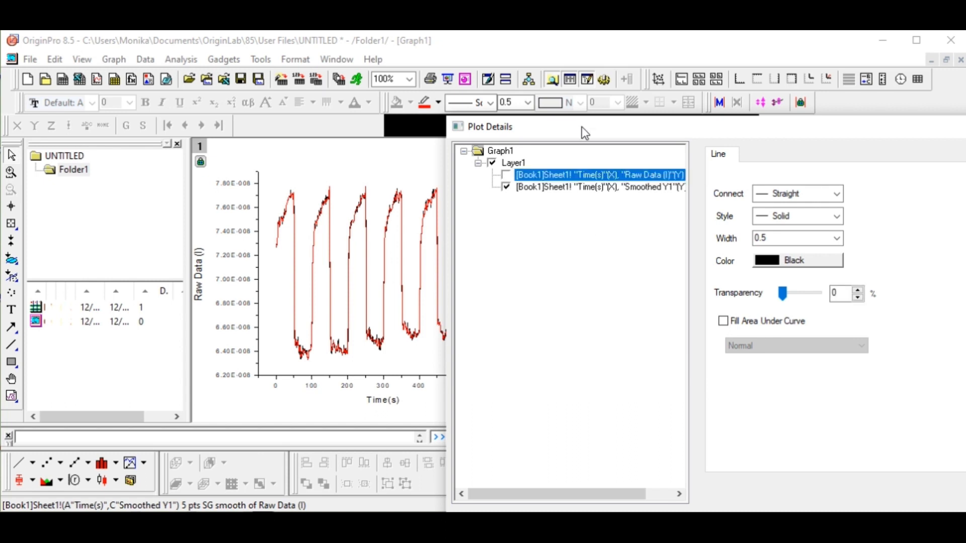
{"action": "left_click_drag", "start_coordinate": [582, 127], "coordinate": [555, 73]}
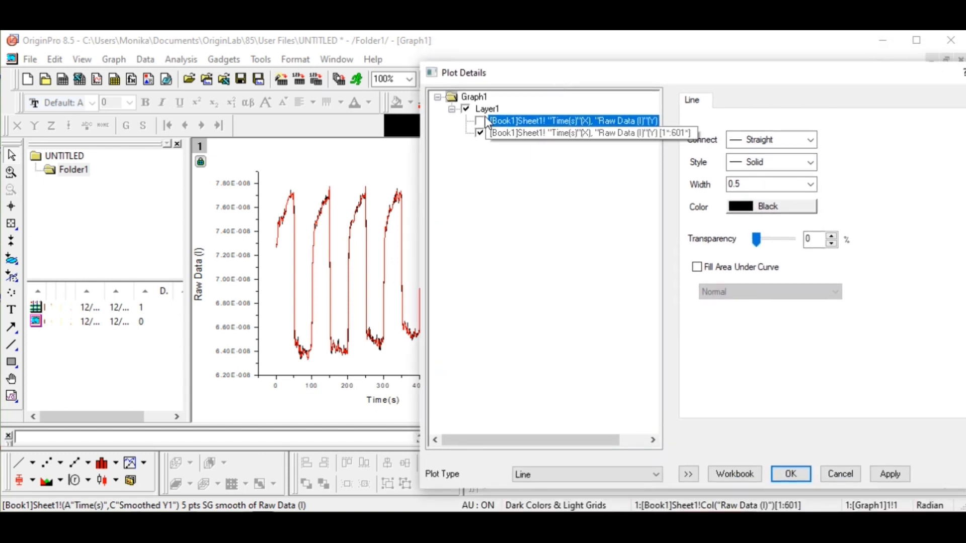
{"action": "left_click", "coordinate": [890, 474]}
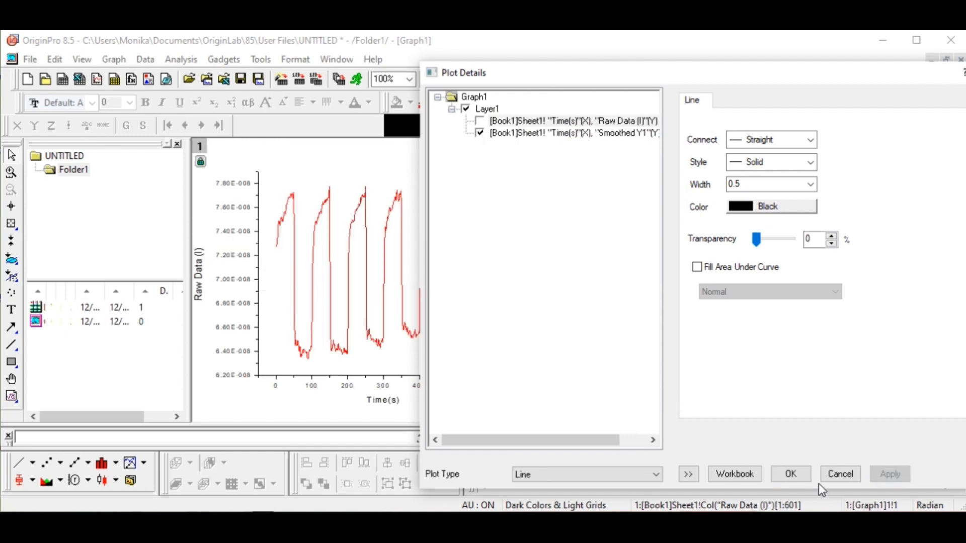
{"action": "left_click", "coordinate": [795, 474]}
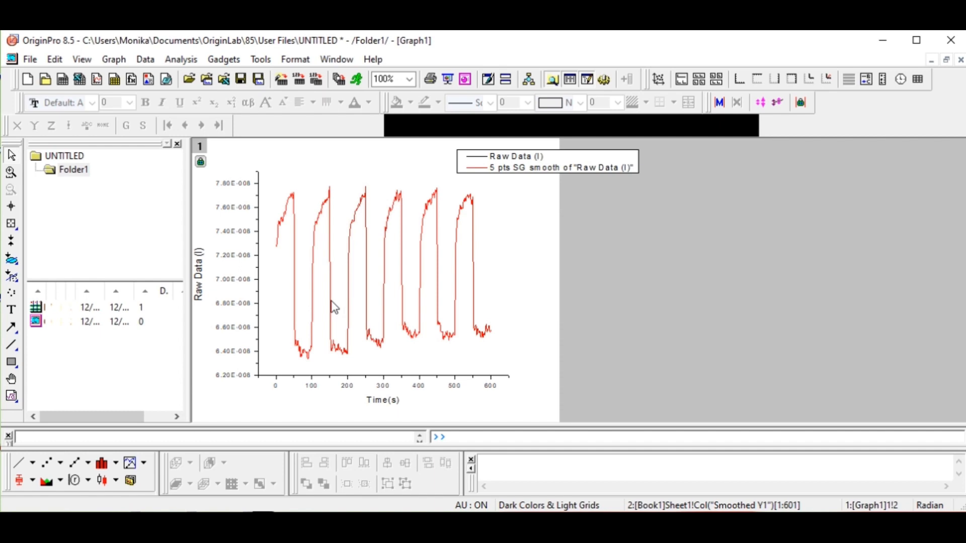
Smooth the 5-point Savitzky-Golay curve again with the Adjacent-Averaging method and an 8-point window
{"action": "left_click", "coordinate": [323, 214]}
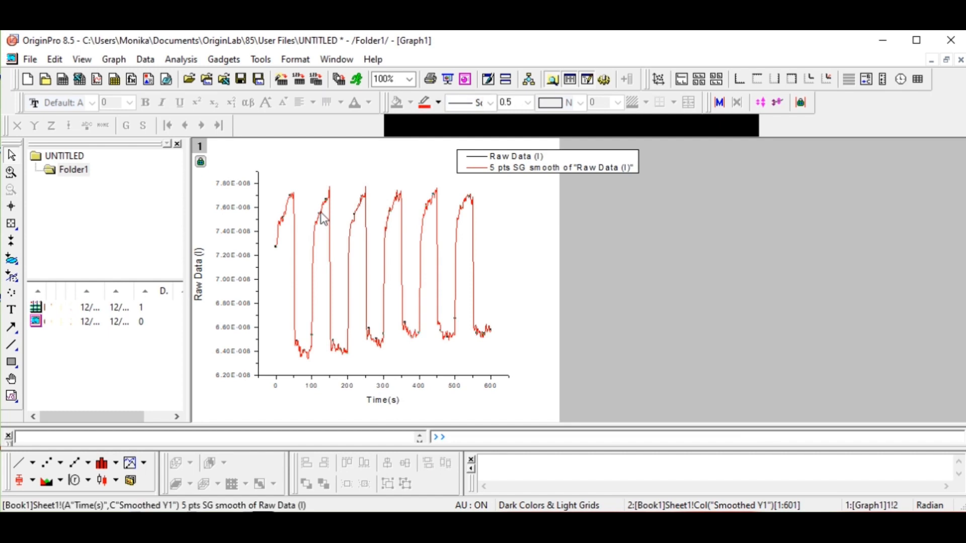
{"action": "left_click", "coordinate": [181, 59]}
{"action": "mouse_move", "coordinate": [306, 139]}
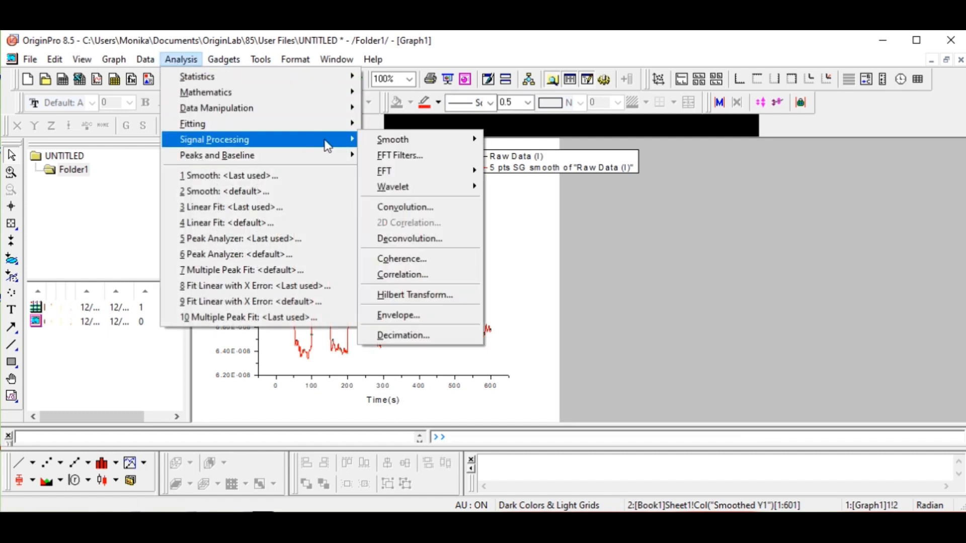
{"action": "mouse_move", "coordinate": [458, 141]}
{"action": "left_click", "coordinate": [526, 160]}
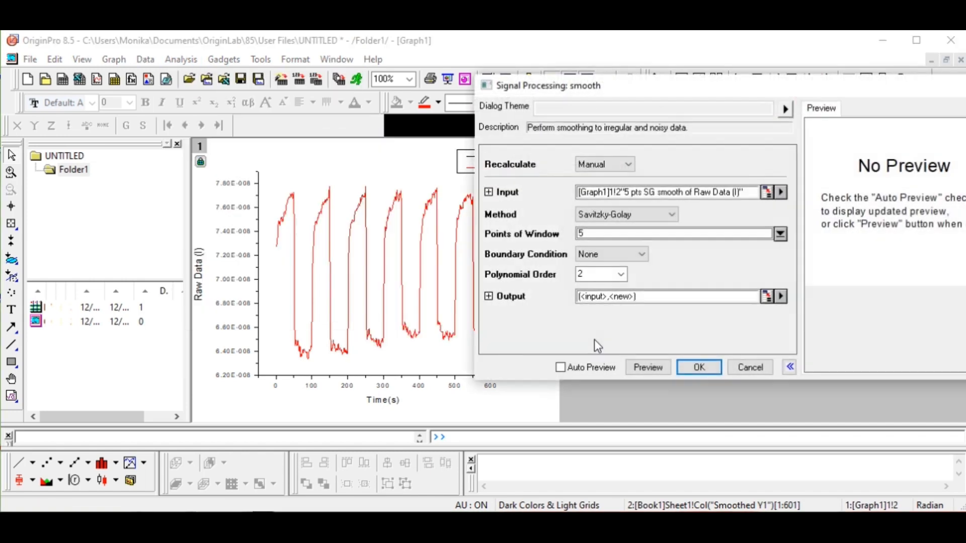
{"action": "left_click", "coordinate": [617, 215]}
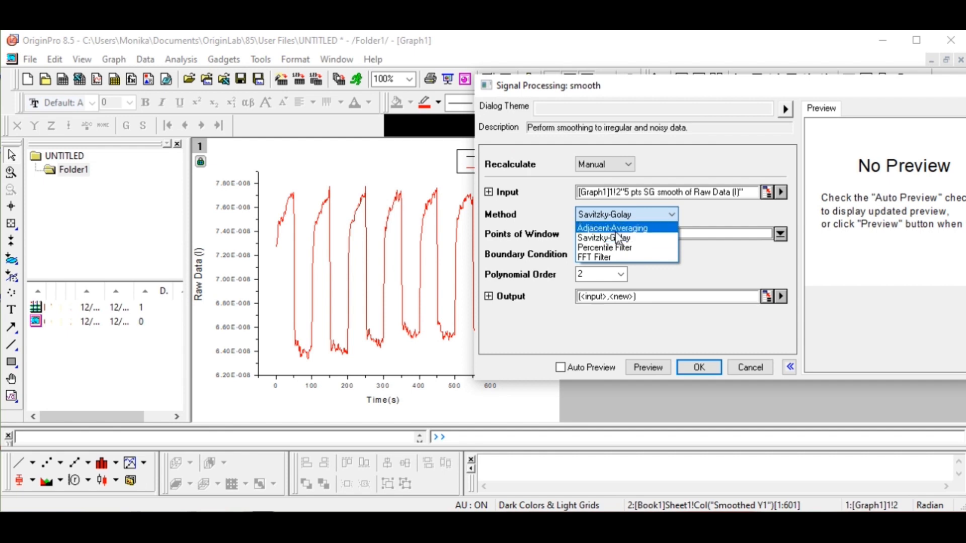
{"action": "left_click", "coordinate": [617, 230]}
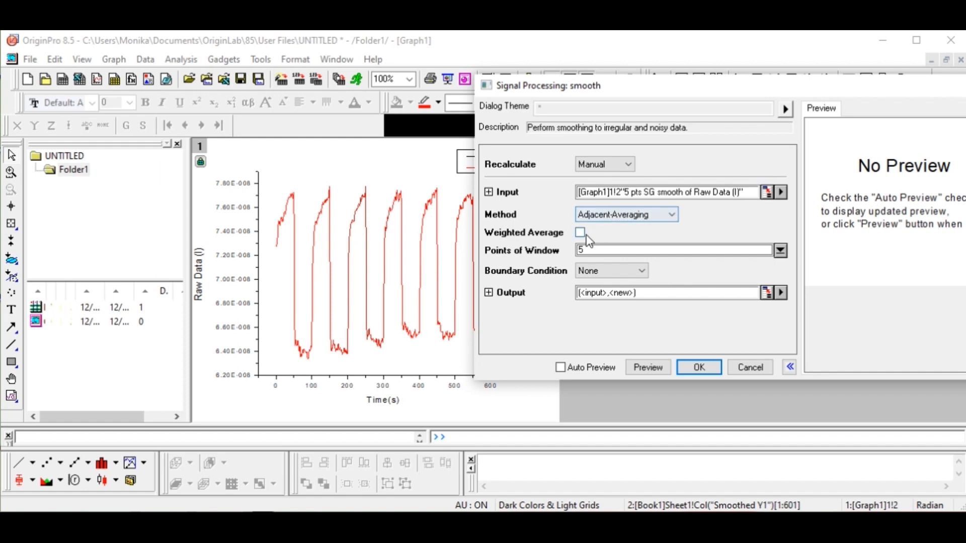
{"action": "double_click", "coordinate": [583, 250]}
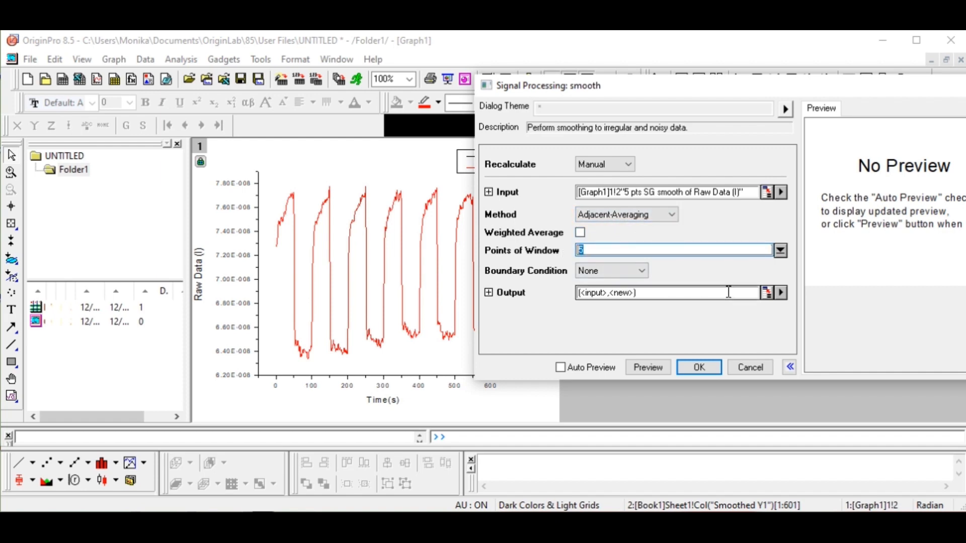
{"action": "type", "text": "8"}
{"action": "left_click", "coordinate": [702, 367]}
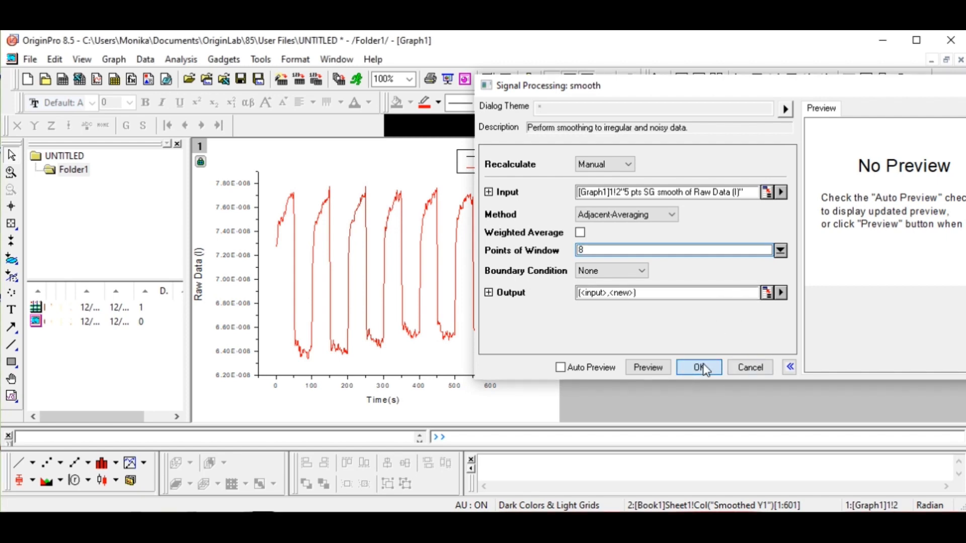
Hide the Smoothed Y1 curve in the graph's plot details, leaving only Smoothed Y2 plotted
{"action": "double_click", "coordinate": [367, 252]}
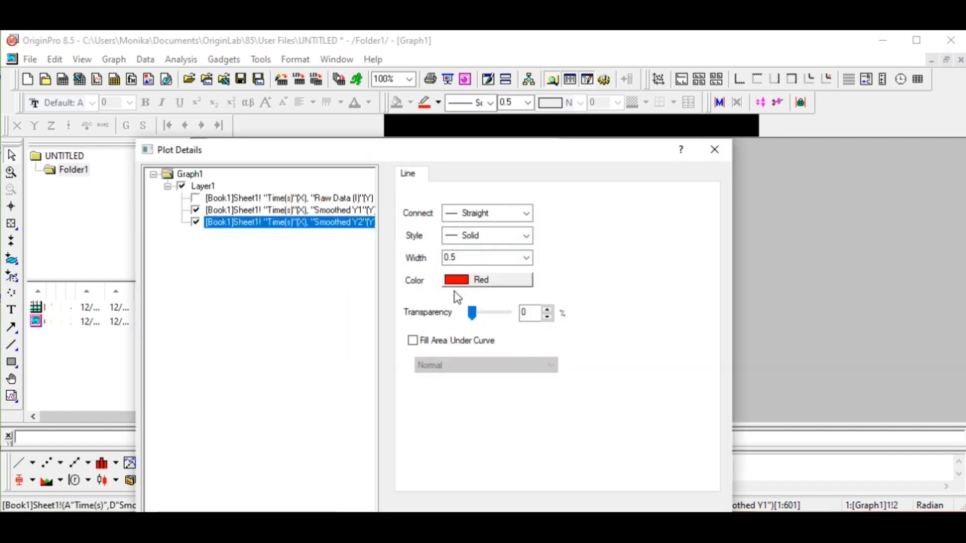
{"action": "left_click", "coordinate": [197, 210]}
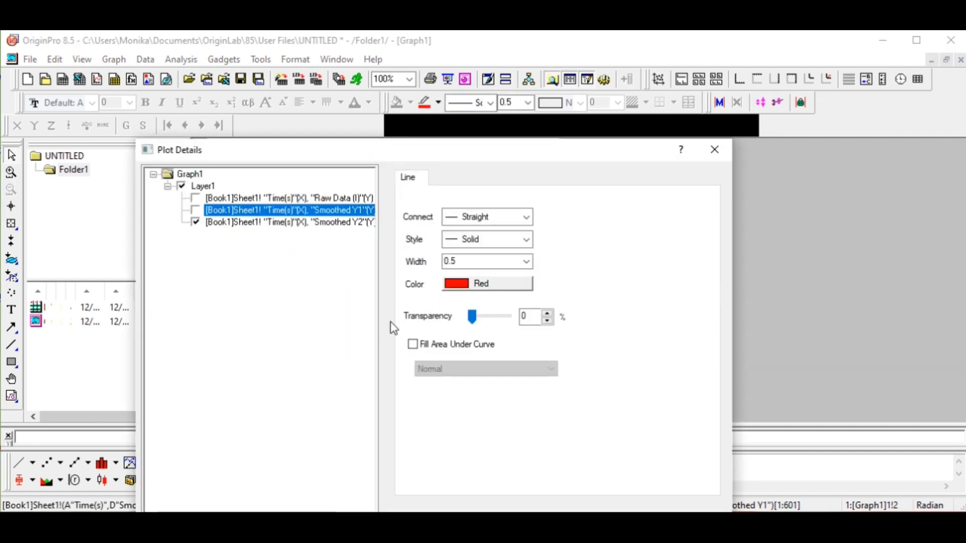
{"action": "left_click_drag", "start_coordinate": [487, 151], "coordinate": [559, 86]}
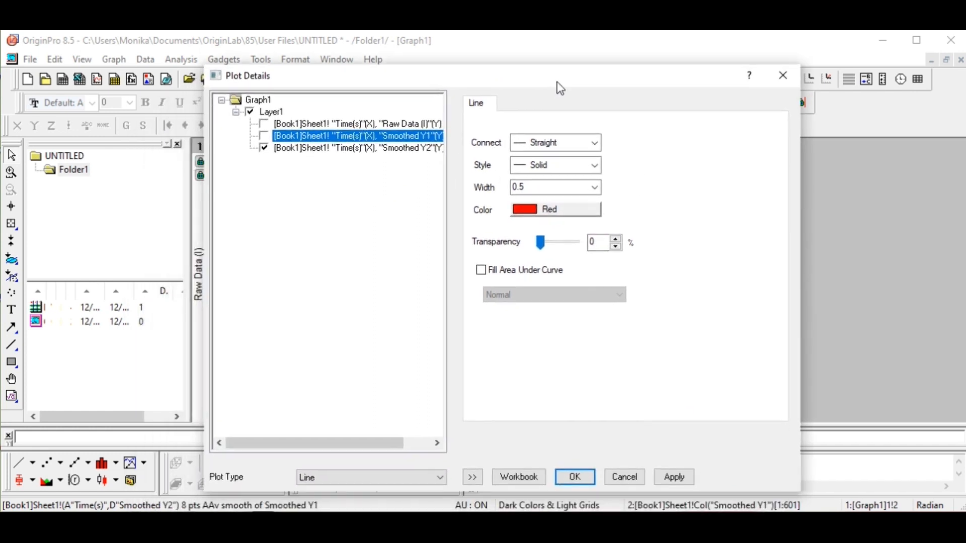
{"action": "left_click", "coordinate": [265, 137]}
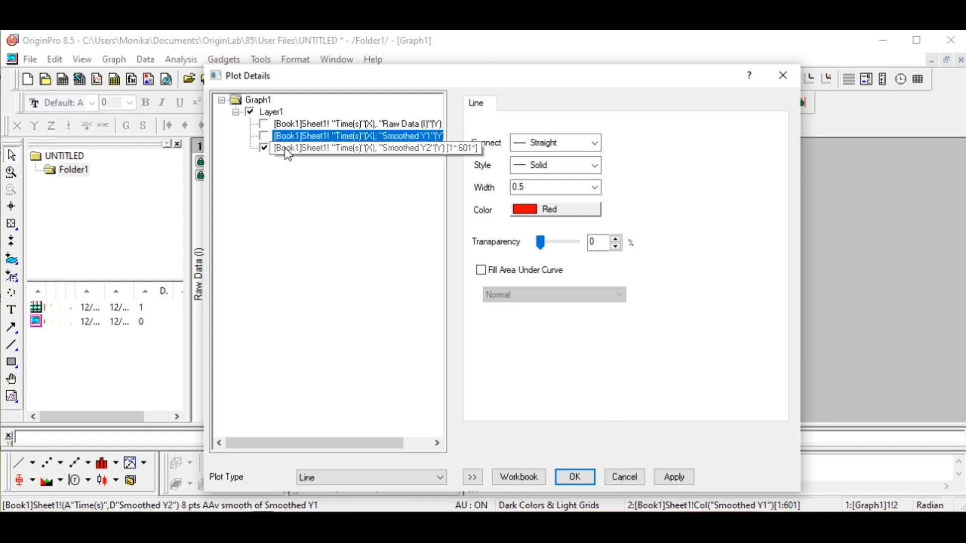
{"action": "left_click", "coordinate": [673, 483]}
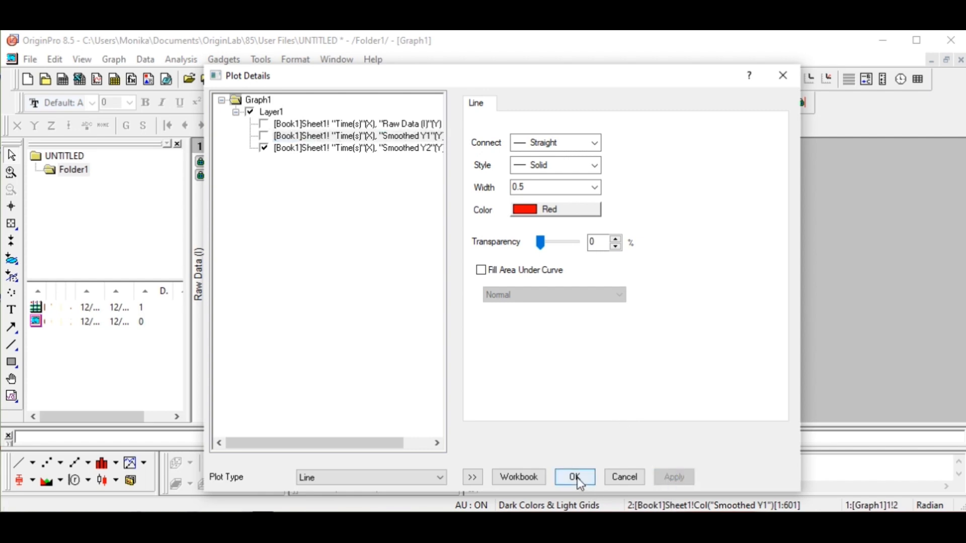
{"action": "left_click", "coordinate": [576, 477]}
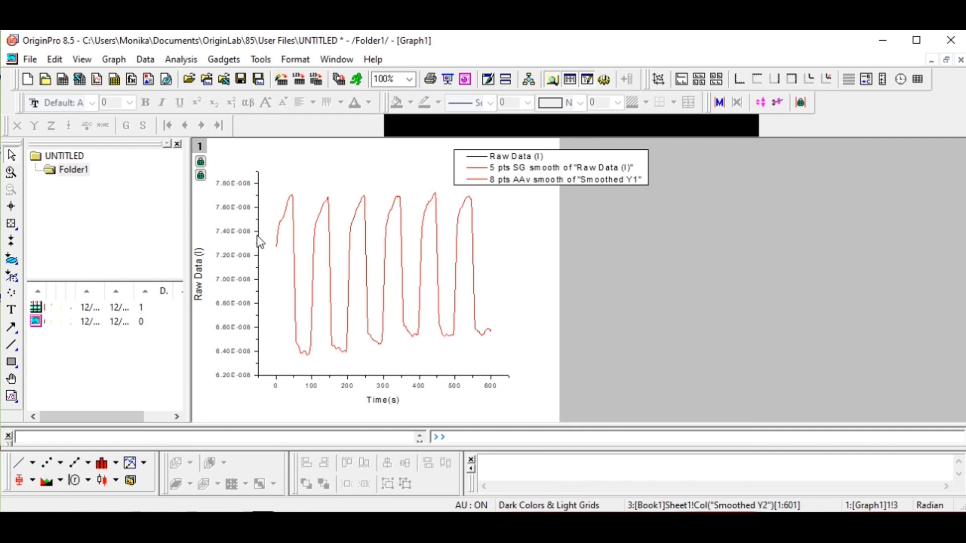
Show the top axis line of the graph with major and minor ticks set to None
{"action": "double_click", "coordinate": [259, 269]}
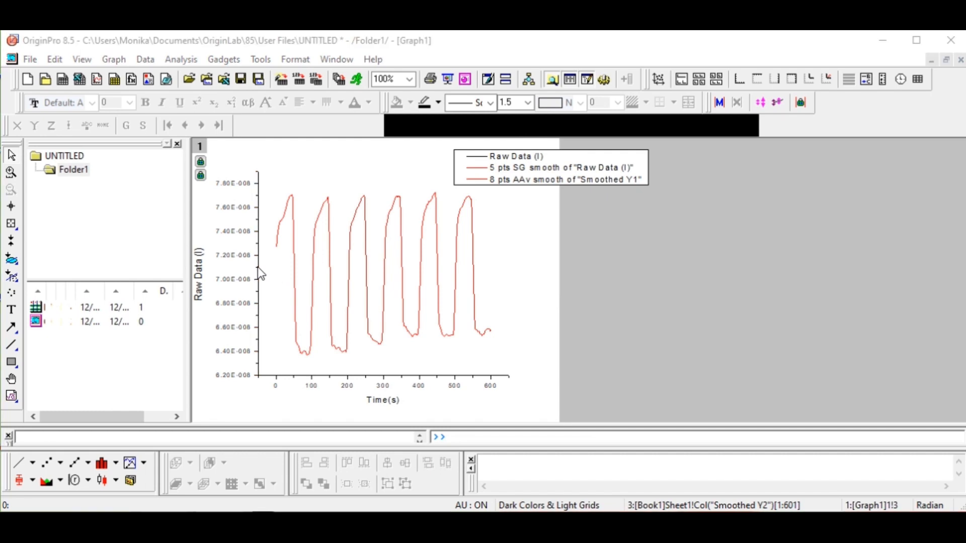
{"action": "left_click_drag", "start_coordinate": [481, 148], "coordinate": [726, 138]}
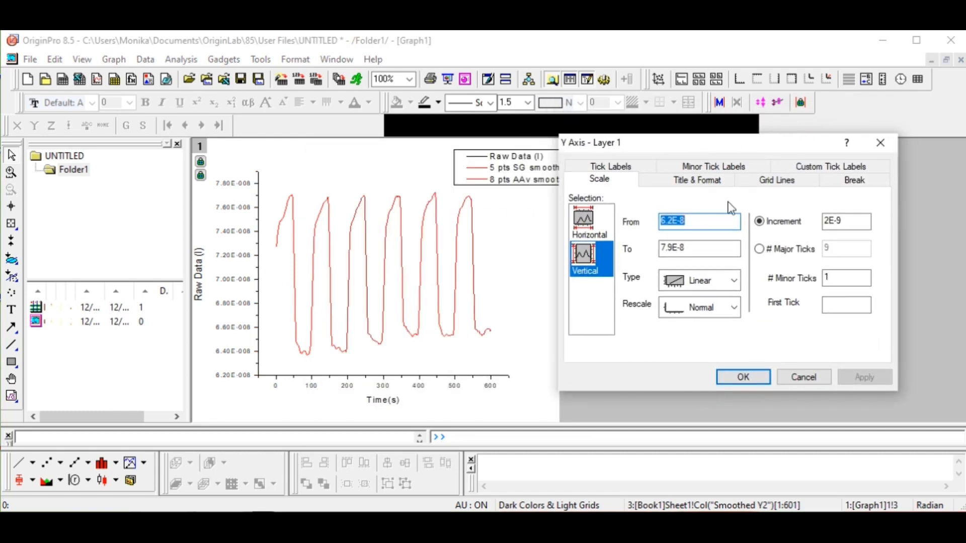
{"action": "left_click", "coordinate": [699, 180]}
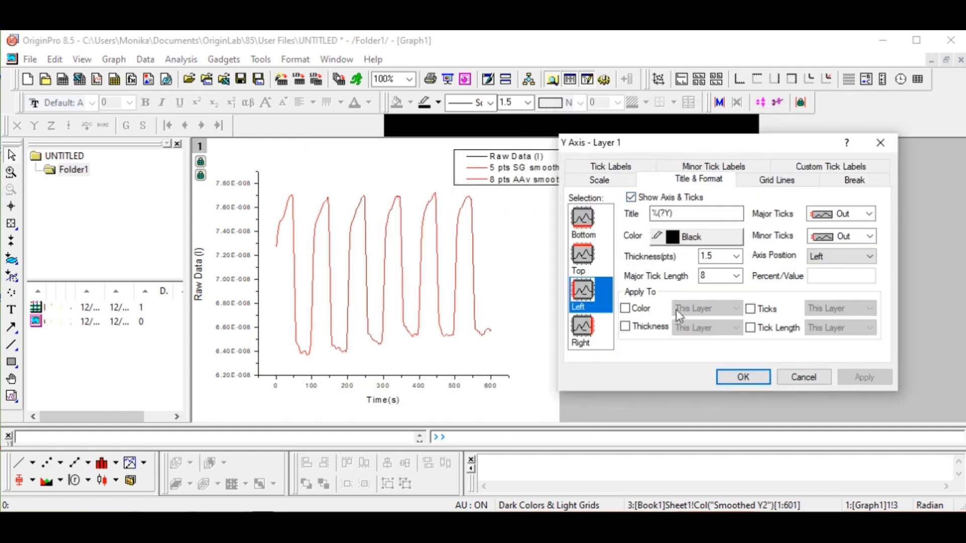
{"action": "left_click", "coordinate": [583, 256]}
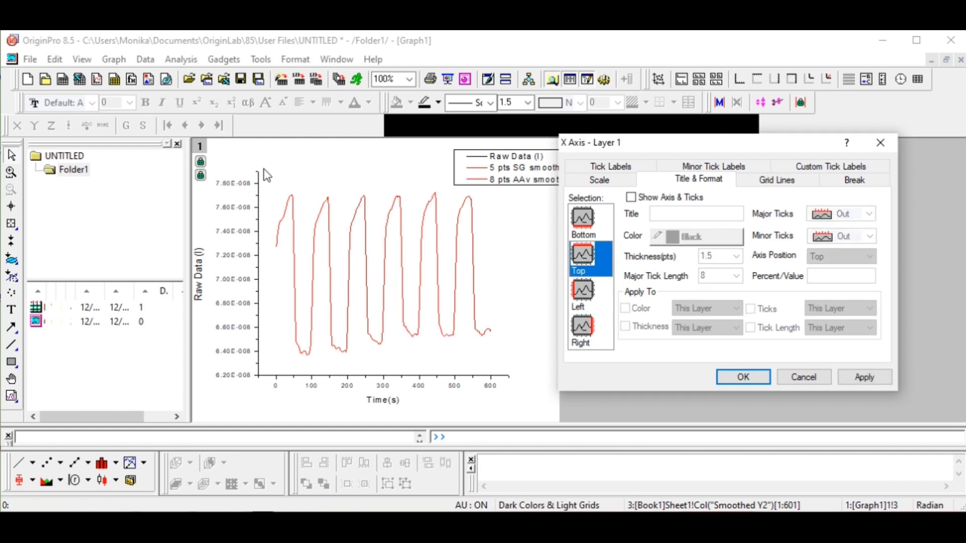
{"action": "left_click", "coordinate": [631, 197]}
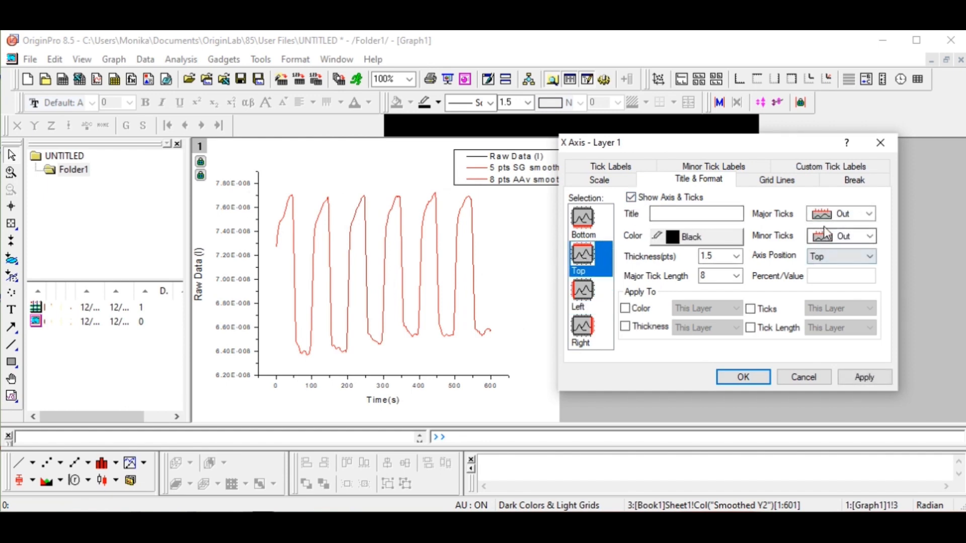
{"action": "left_click", "coordinate": [870, 215]}
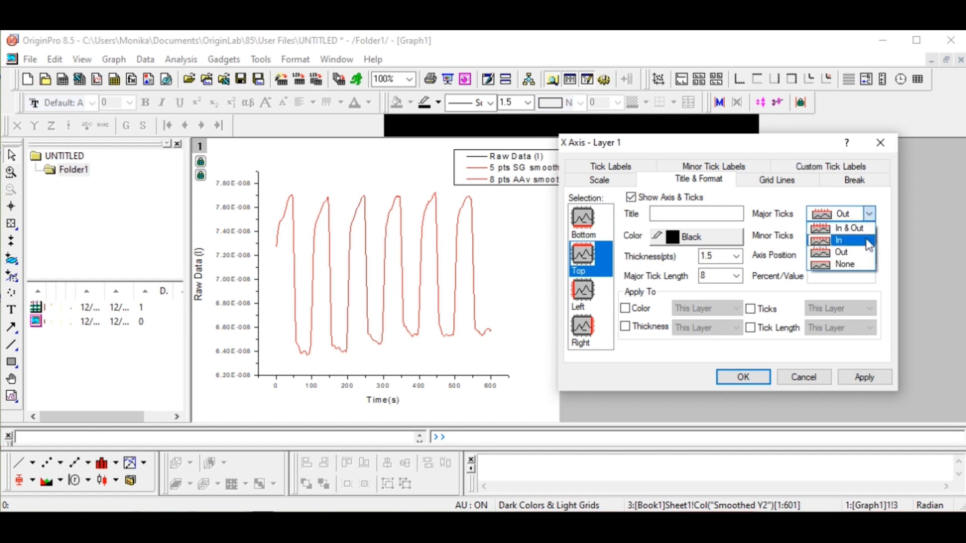
{"action": "left_click", "coordinate": [865, 265]}
{"action": "left_click", "coordinate": [871, 237]}
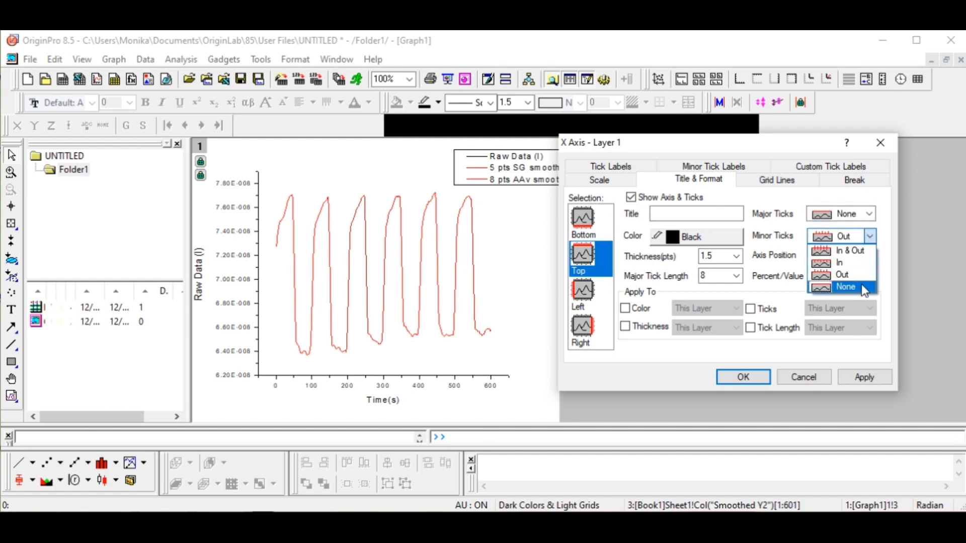
{"action": "left_click", "coordinate": [861, 284]}
{"action": "left_click", "coordinate": [863, 377]}
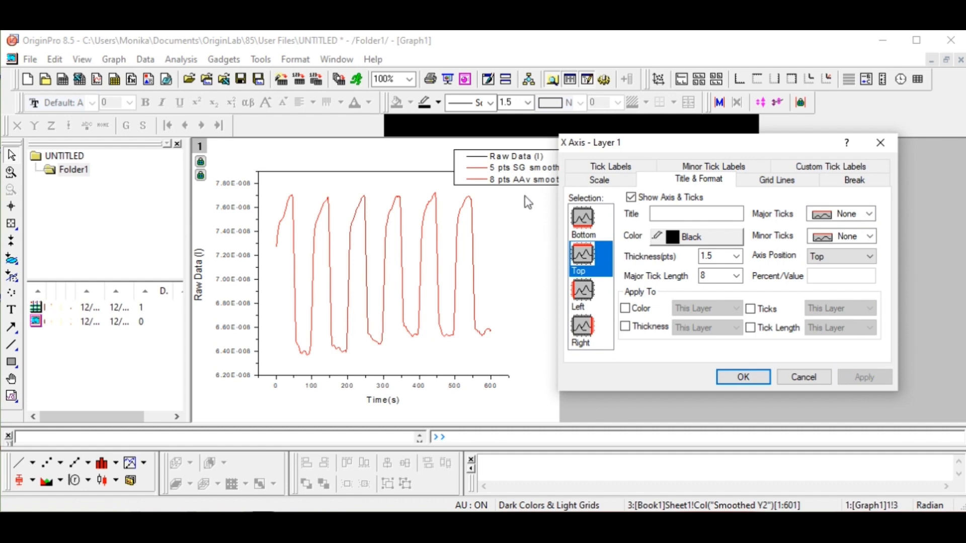
Show the right axis line of the graph without ticks and close the axis settings
{"action": "left_click", "coordinate": [584, 332]}
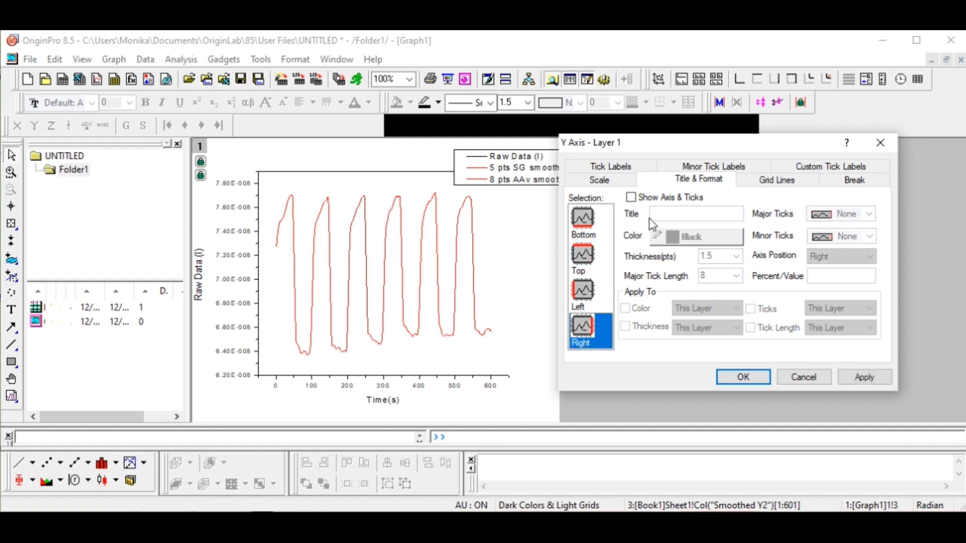
{"action": "left_click", "coordinate": [631, 197]}
{"action": "left_click", "coordinate": [866, 377]}
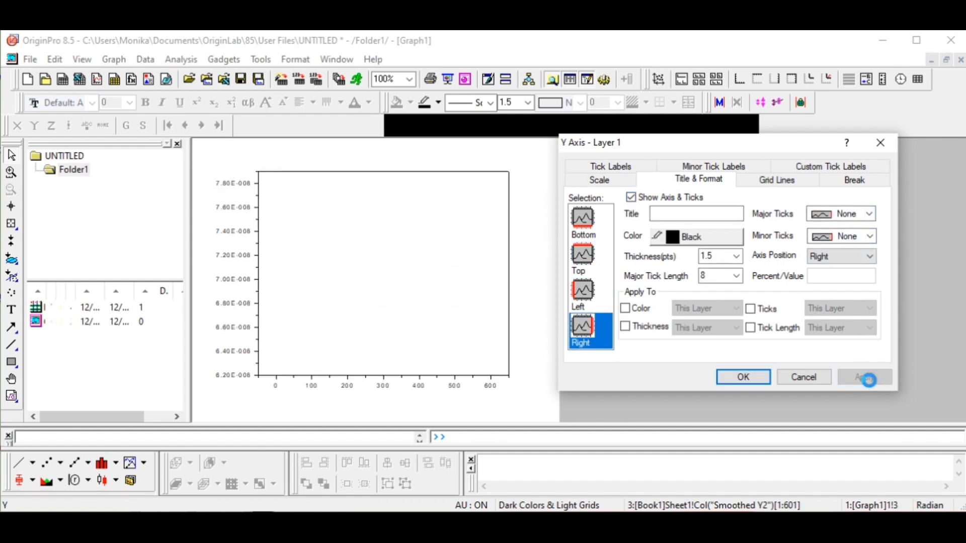
{"action": "left_click", "coordinate": [742, 377]}
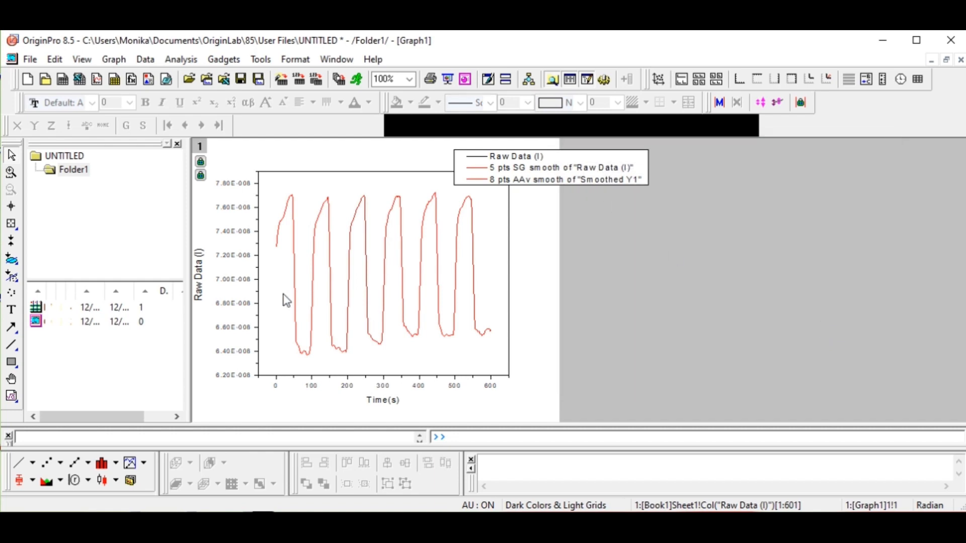
Turn on the layer frame display for the current graph
{"action": "left_click", "coordinate": [56, 60]}
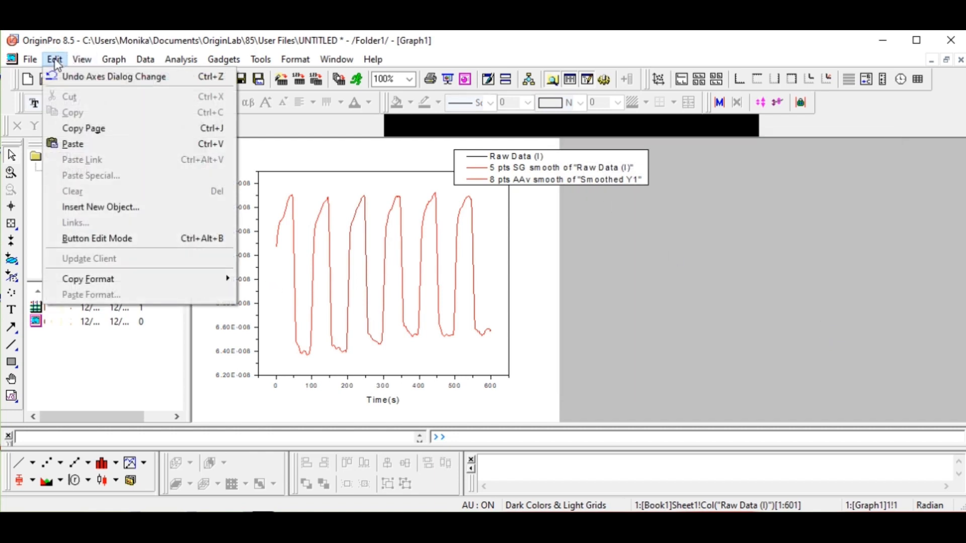
{"action": "mouse_move", "coordinate": [90, 66]}
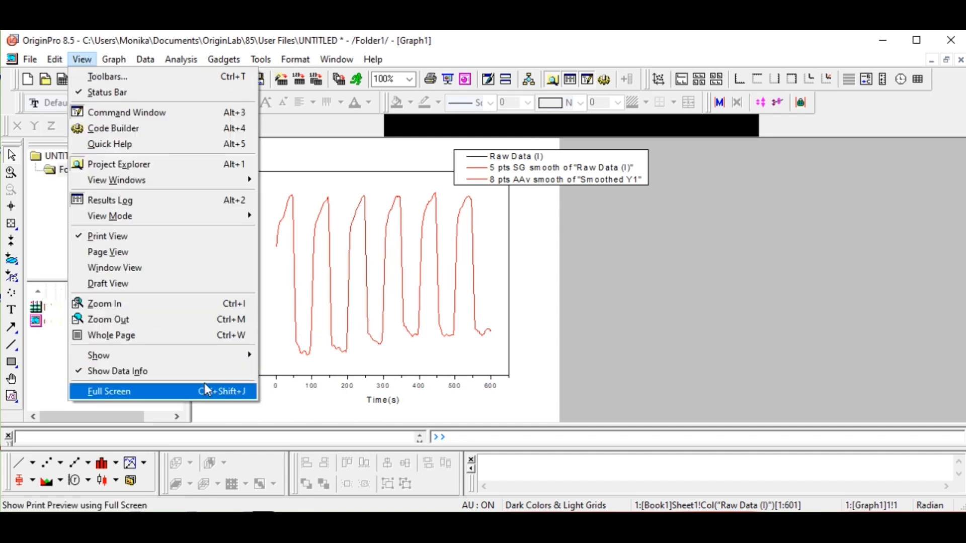
{"action": "mouse_move", "coordinate": [237, 355]}
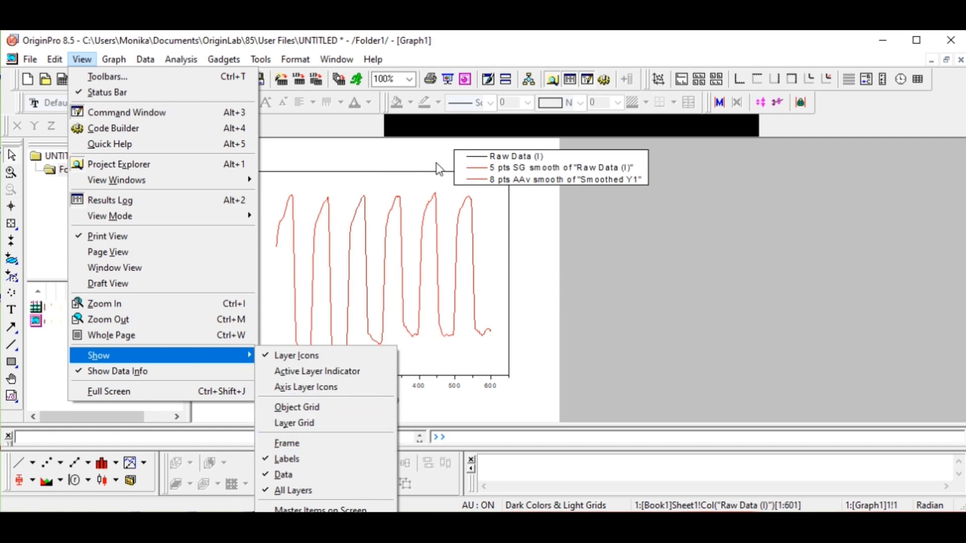
{"action": "left_click", "coordinate": [310, 450]}
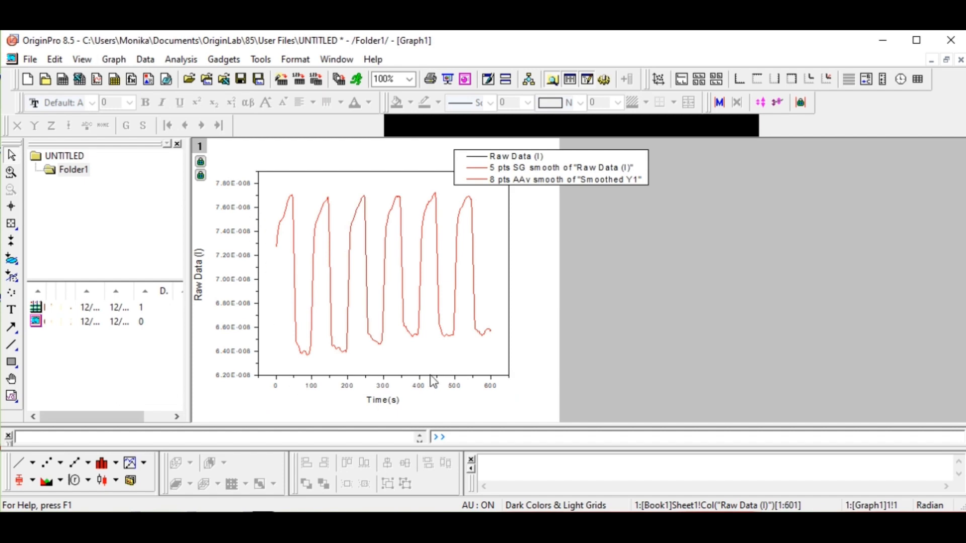
Plot the 8-point Adjacent-Averaging smoothed column D(Y) against Time(s) from the workbook as a new line graph
{"action": "double_click", "coordinate": [73, 308]}
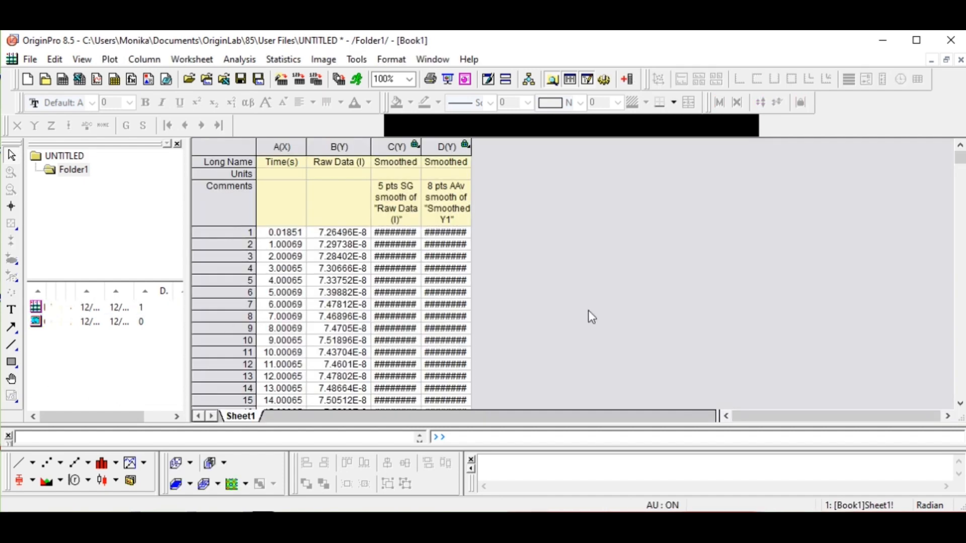
{"action": "left_click", "coordinate": [278, 147]}
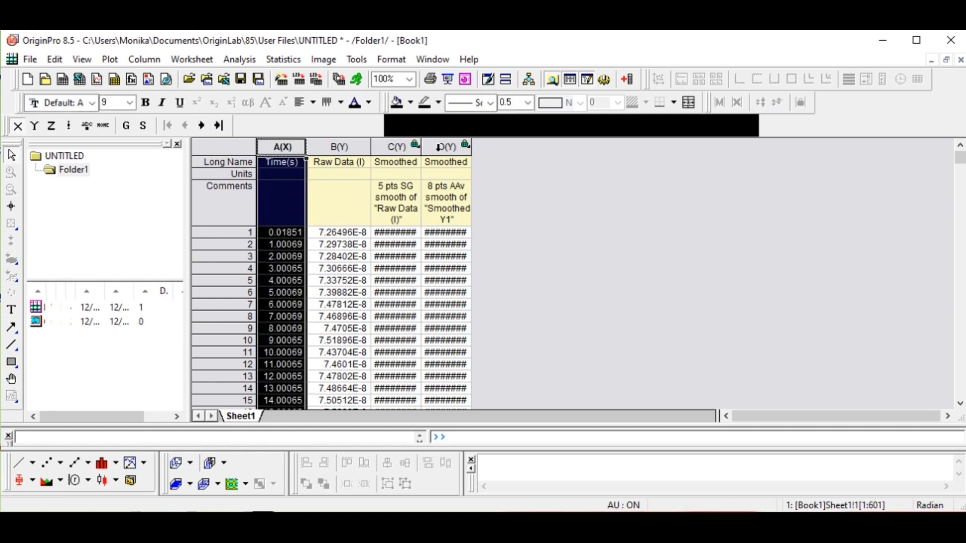
{"action": "left_click", "coordinate": [438, 147], "text": "ctrl"}
{"action": "left_click", "coordinate": [19, 462]}
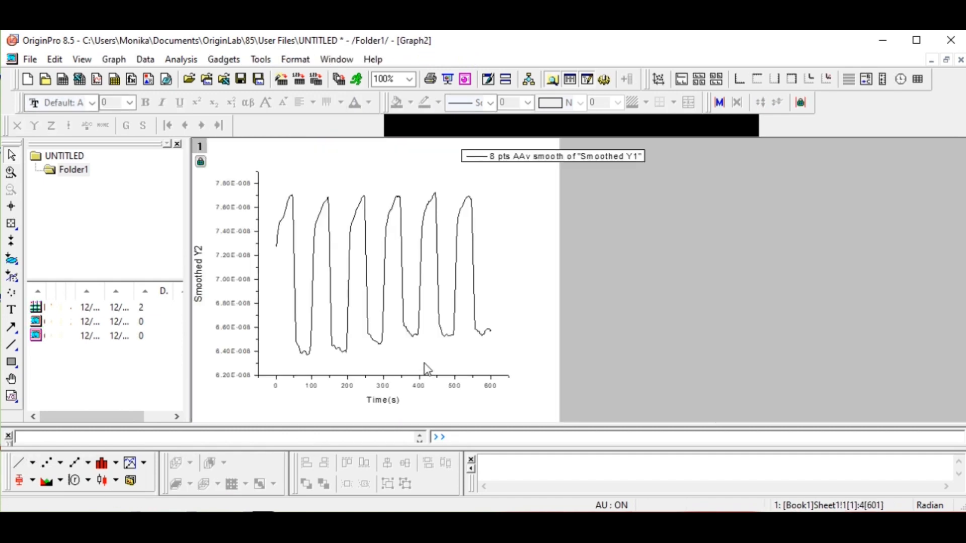
Turn on the frame around the new Smoothed Y2 graph
{"action": "left_click", "coordinate": [82, 59]}
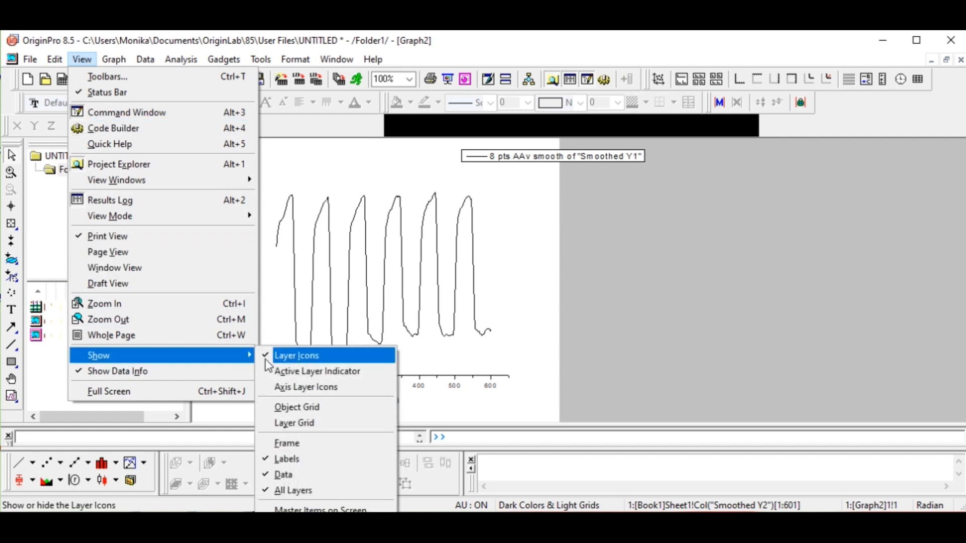
{"action": "left_click", "coordinate": [322, 444]}
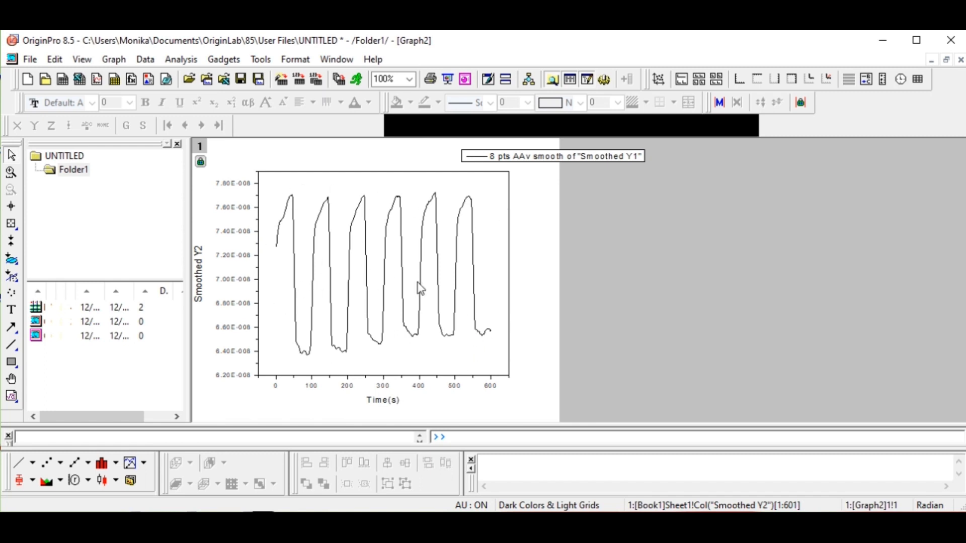
{"action": "left_click", "coordinate": [235, 258]}
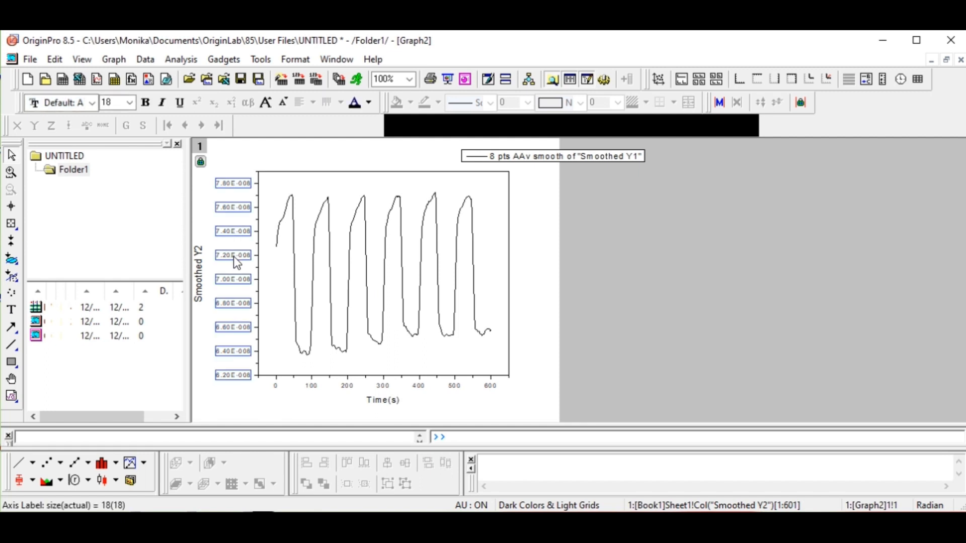
{"action": "left_click", "coordinate": [622, 267]}
Open the Y axis scale settings of the Smoothed Y2 graph and apply a major tick increment of 4E-9
{"action": "double_click", "coordinate": [261, 273]}
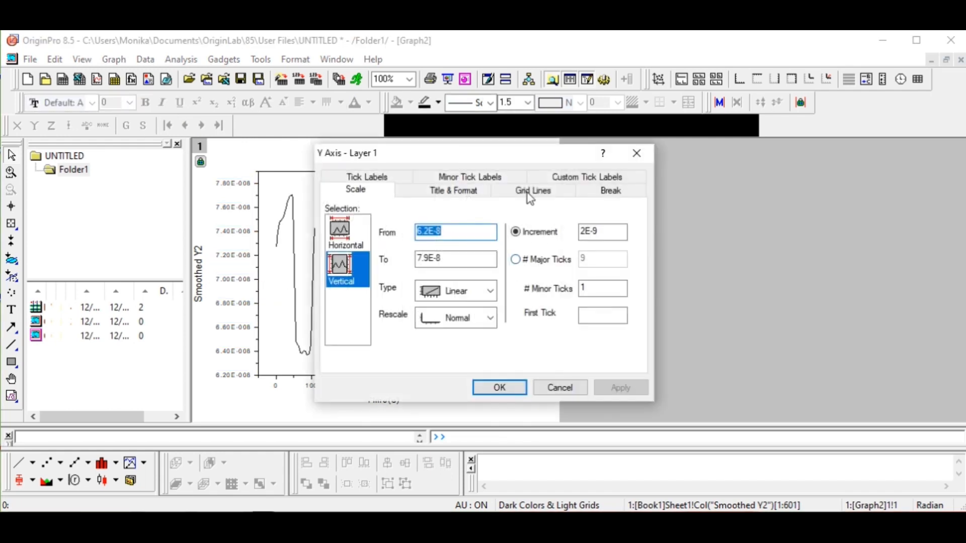
{"action": "left_click_drag", "start_coordinate": [504, 160], "coordinate": [661, 158]}
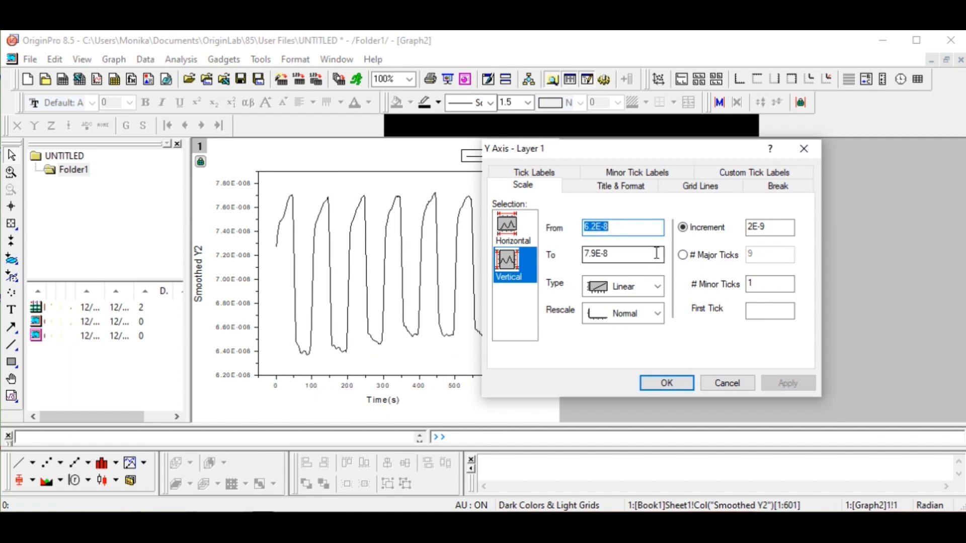
{"action": "left_click", "coordinate": [762, 229]}
{"action": "left_click", "coordinate": [753, 228]}
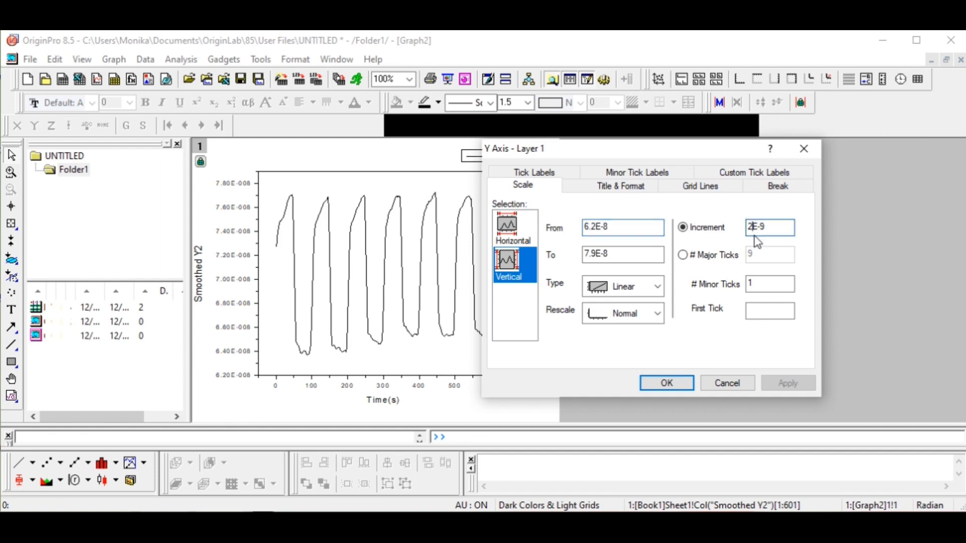
{"action": "key", "text": "BackSpace"}
{"action": "type", "text": "4"}
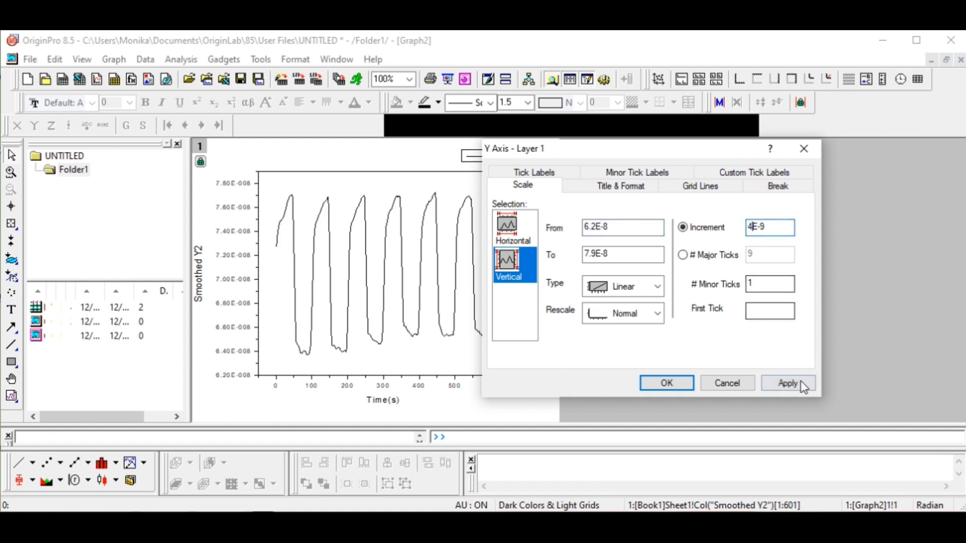
{"action": "left_click", "coordinate": [786, 384]}
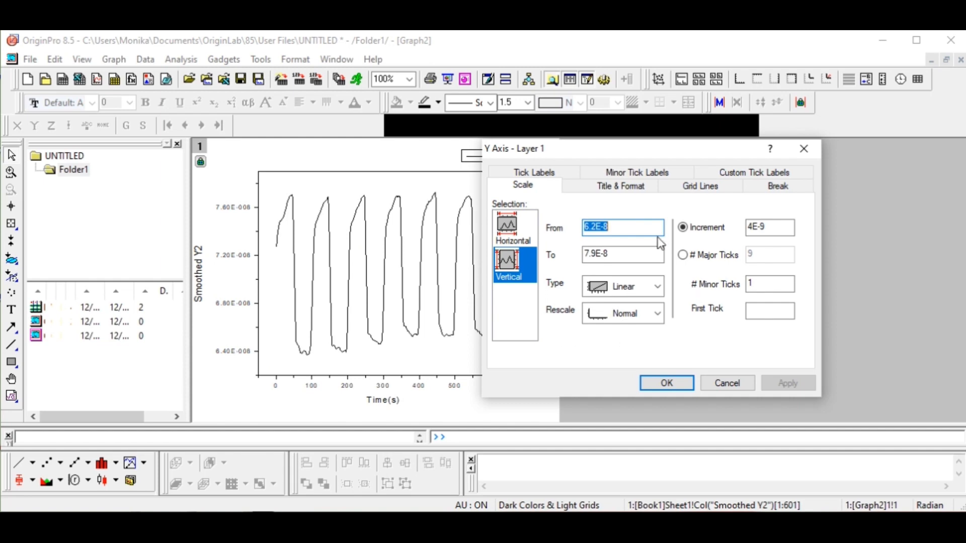
Apply a Y axis major tick increment of 3E-9
{"action": "left_click", "coordinate": [749, 228]}
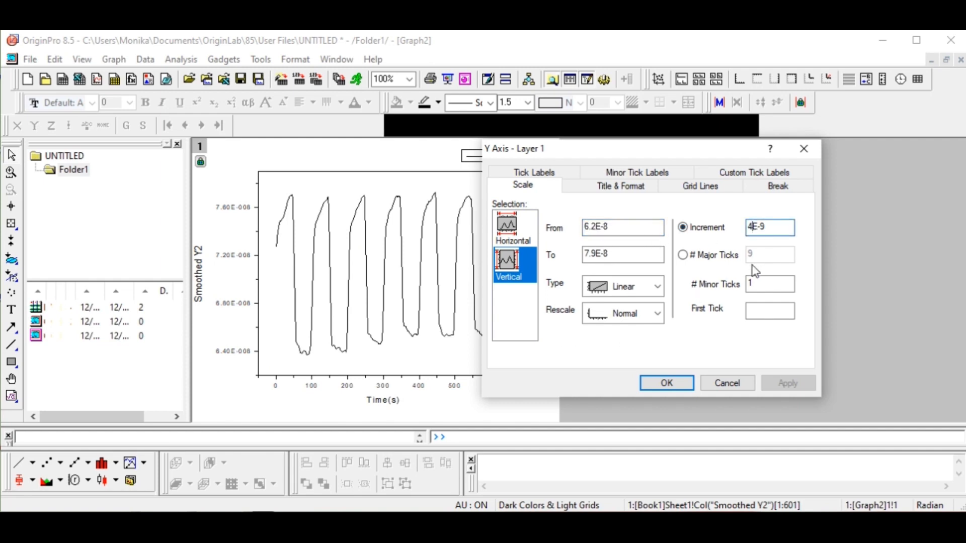
{"action": "key", "text": "BackSpace"}
{"action": "type", "text": "3"}
{"action": "left_click", "coordinate": [788, 384]}
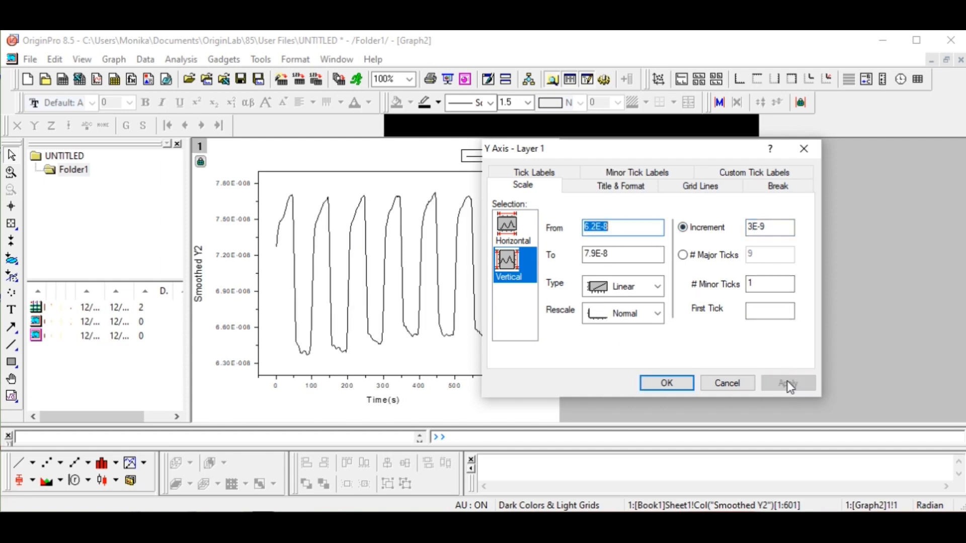
Apply a Y axis major tick increment of 2.5E-9
{"action": "left_click", "coordinate": [751, 228]}
{"action": "key", "text": "BackSpace"}
{"action": "type", "text": "2"}
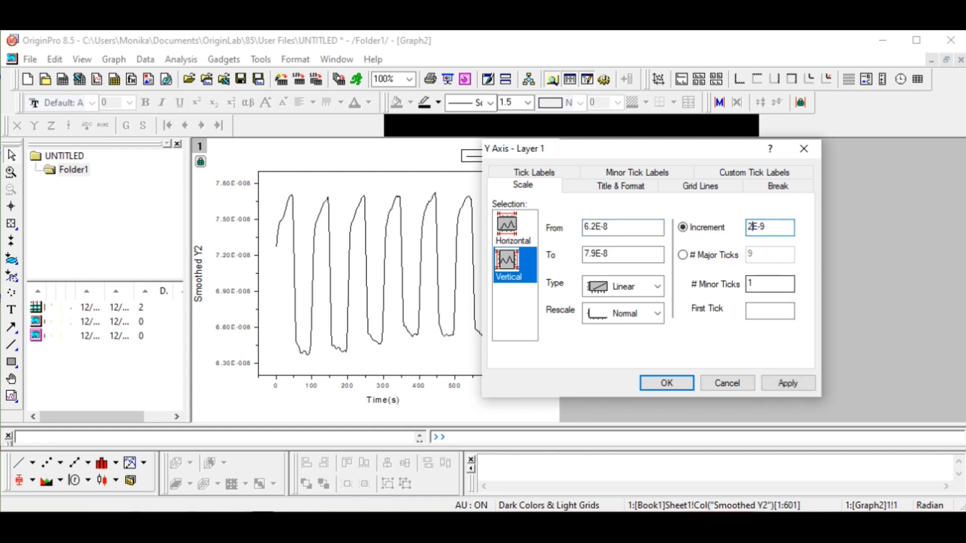
{"action": "type", "text": ".5"}
{"action": "left_click", "coordinate": [774, 384]}
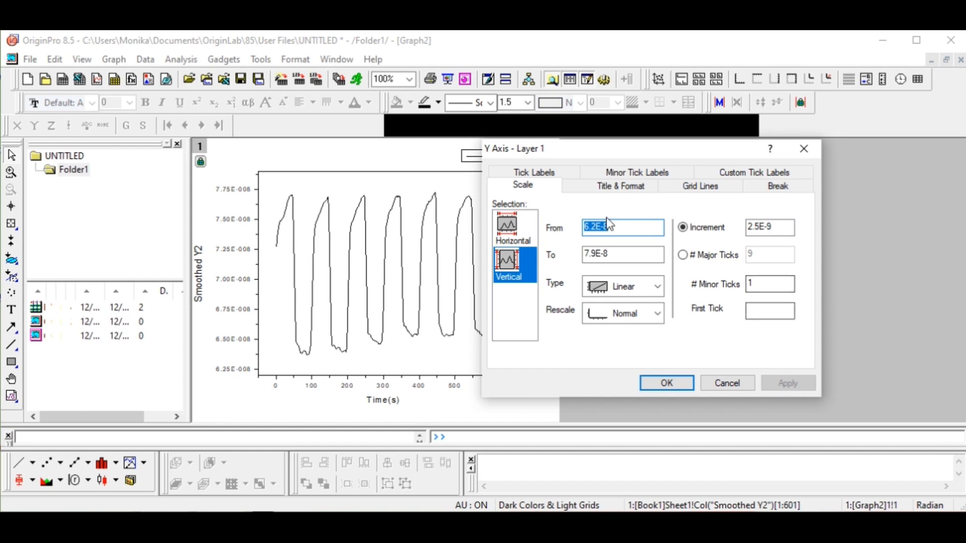
Set the Y axis range from 6.0E-8 to 8E-8 and apply it to the graph
{"action": "left_click", "coordinate": [595, 229]}
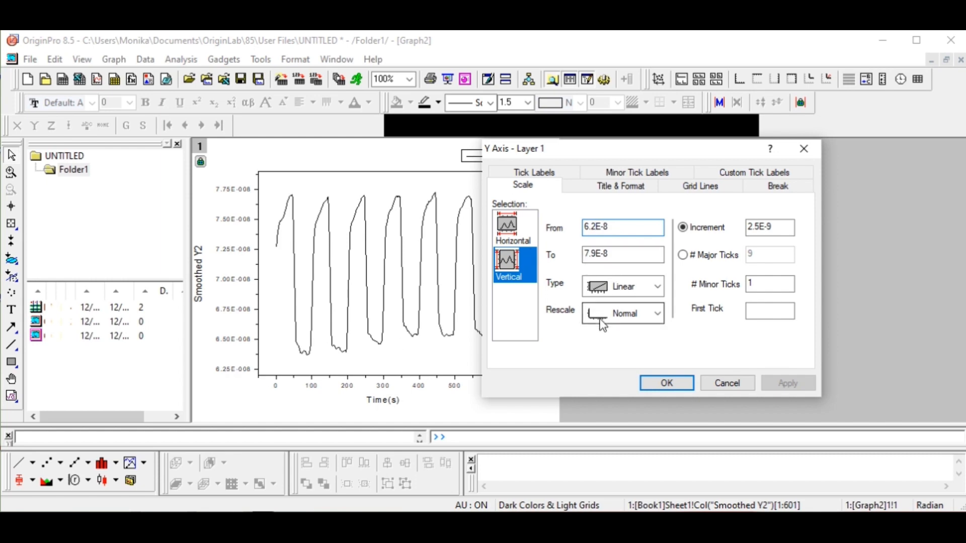
{"action": "key", "text": "BackSpace"}
{"action": "type", "text": "0"}
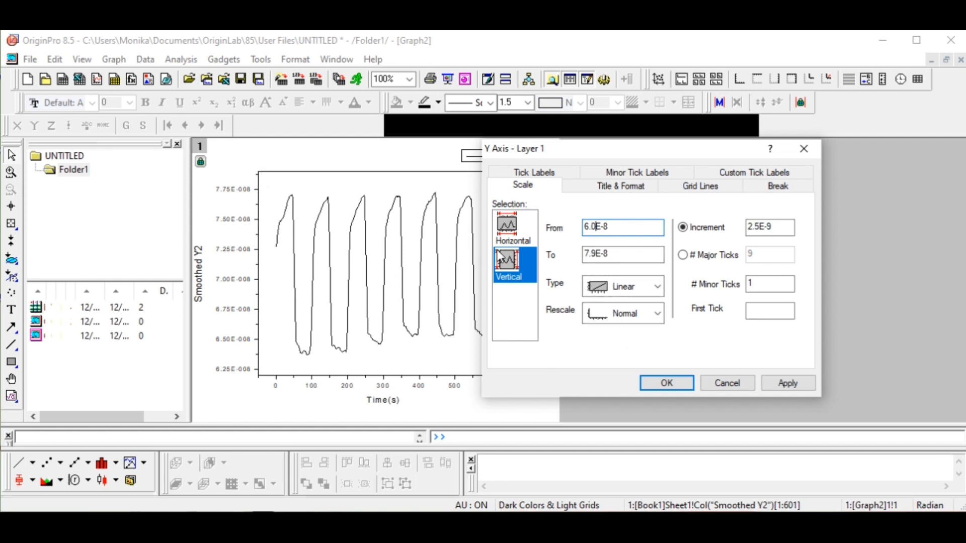
{"action": "left_click_drag", "start_coordinate": [599, 255], "coordinate": [584, 255]}
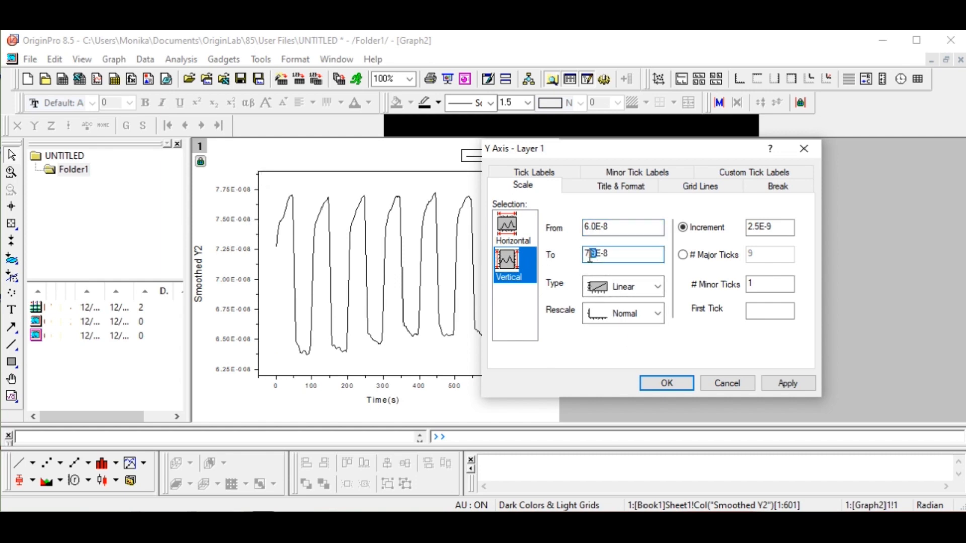
{"action": "type", "text": "8"}
{"action": "left_click", "coordinate": [774, 385]}
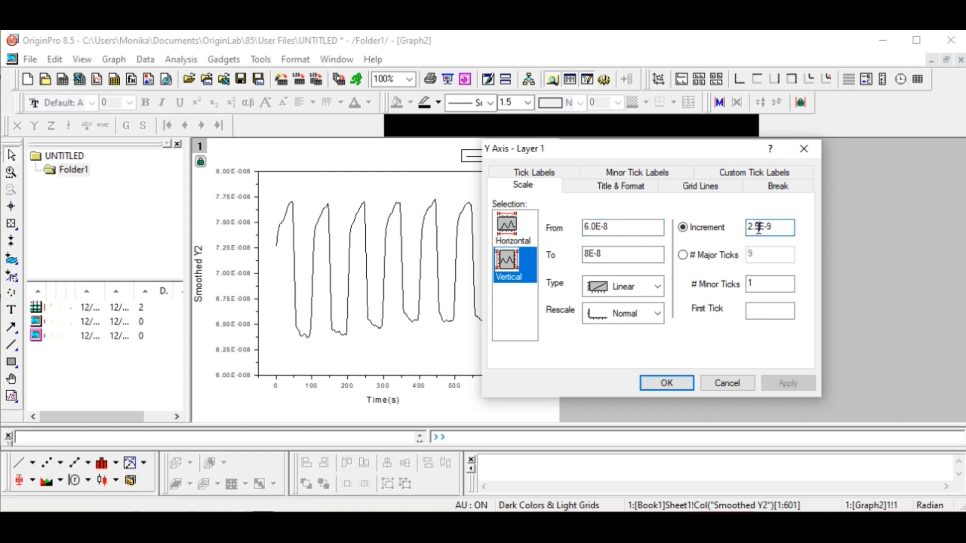
Set the Y axis major tick increment to 5E-9 with 0 minor ticks and apply the scale settings
{"action": "left_click_drag", "start_coordinate": [762, 229], "coordinate": [746, 229]}
{"action": "type", "text": "5"}
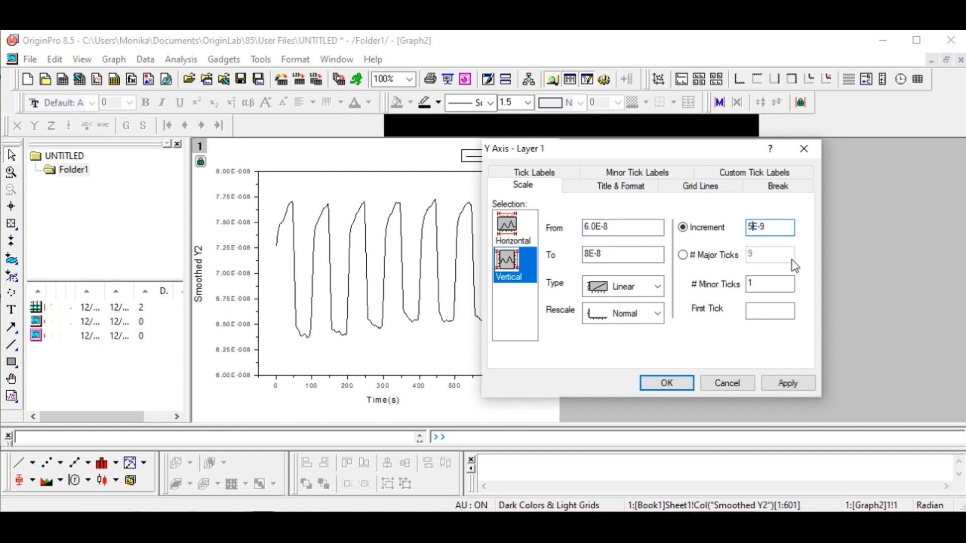
{"action": "left_click", "coordinate": [774, 384]}
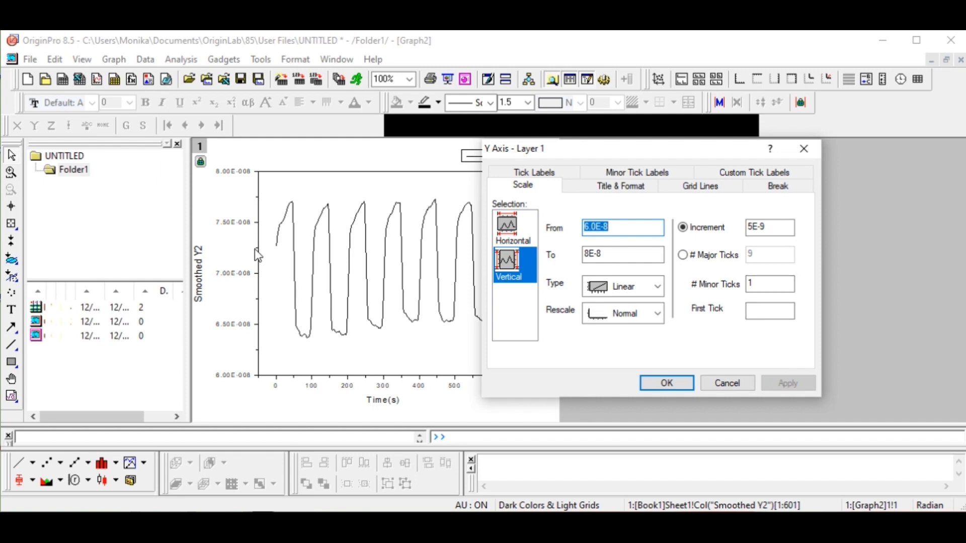
{"action": "double_click", "coordinate": [759, 284]}
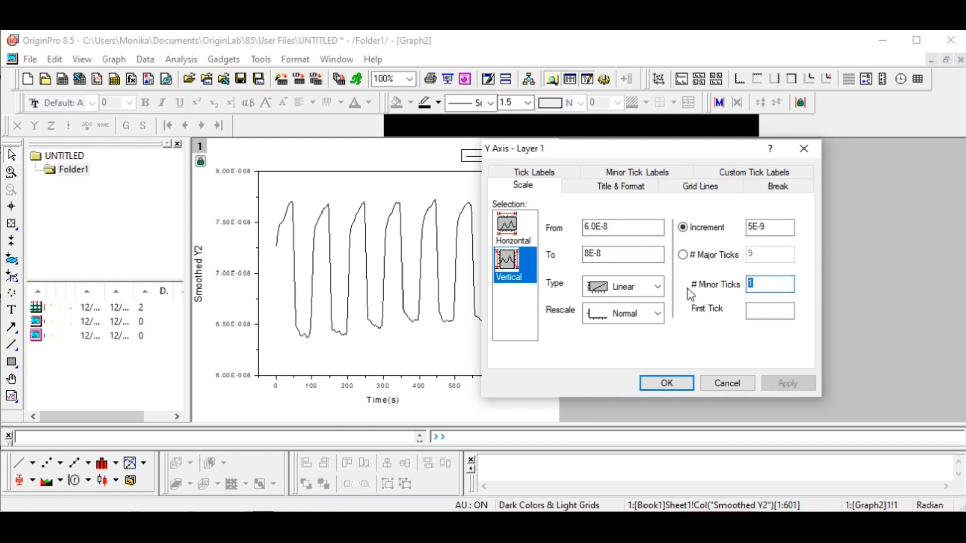
{"action": "type", "text": "0"}
{"action": "left_click", "coordinate": [799, 387]}
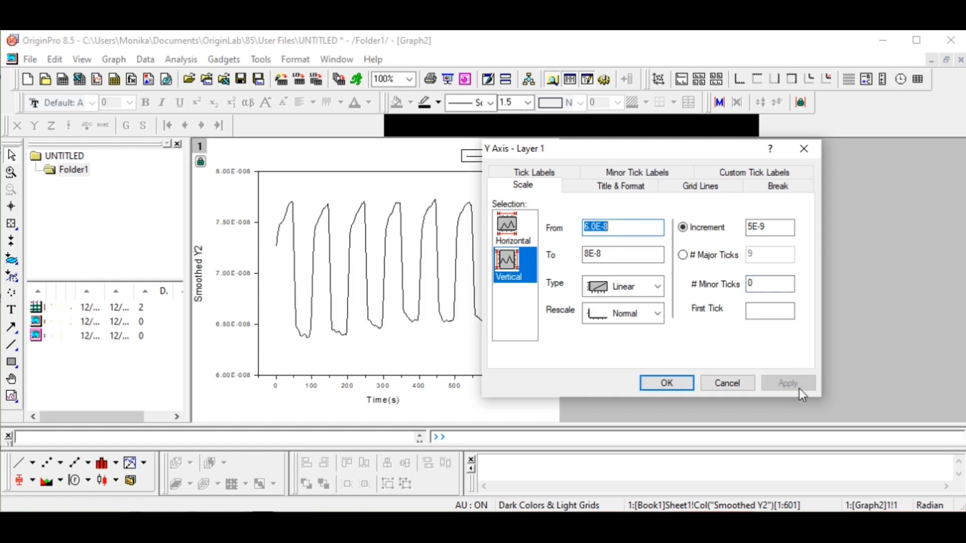
{"action": "left_click", "coordinate": [667, 383]}
Set the font size of the Y axis tick labels to 26
{"action": "left_click", "coordinate": [239, 228]}
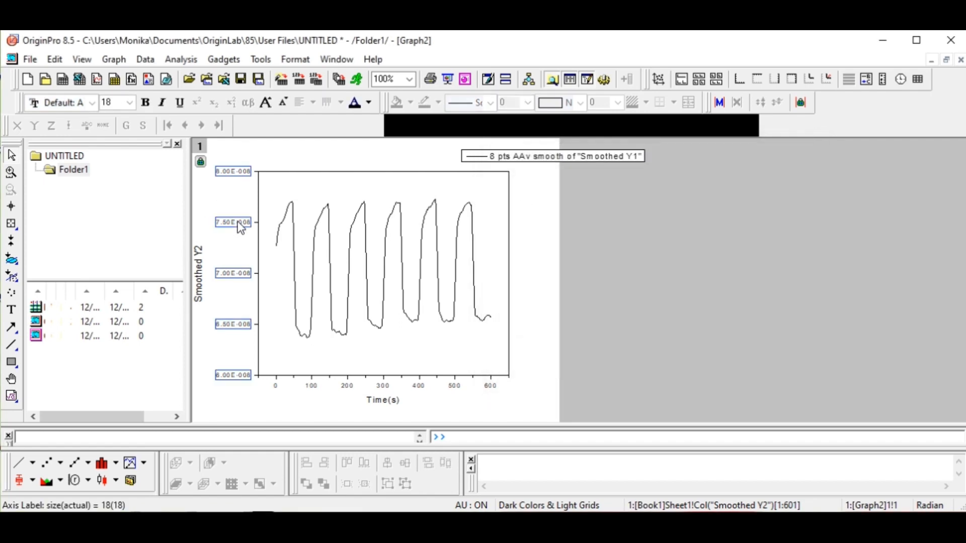
{"action": "left_click", "coordinate": [129, 103]}
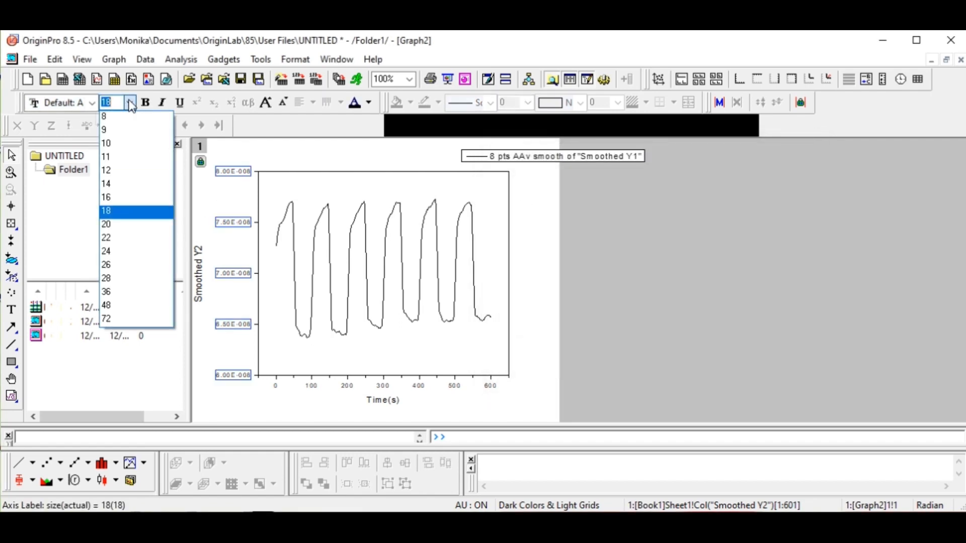
{"action": "left_click", "coordinate": [115, 266]}
{"action": "left_click", "coordinate": [478, 338]}
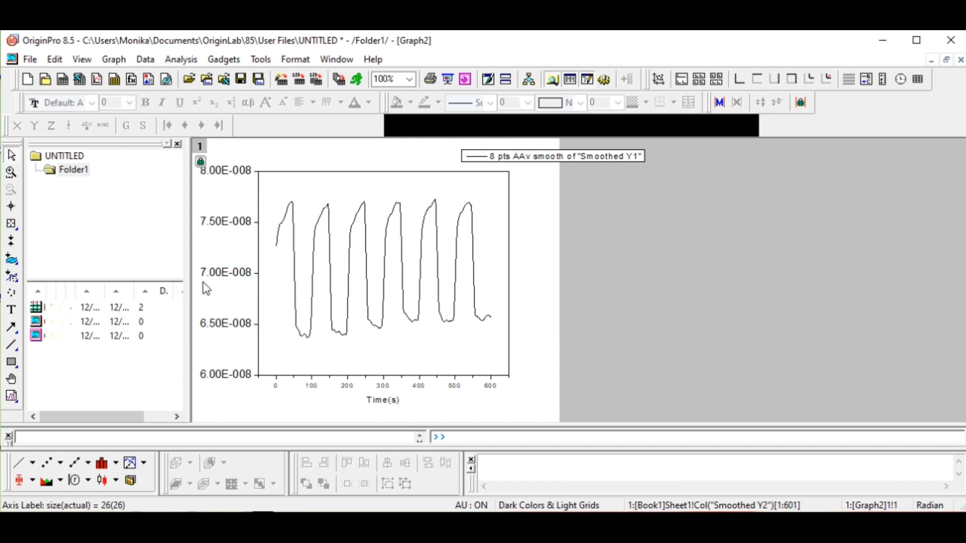
Move the whole graph layer to the right until the Y axis title fits fully on the page
{"action": "left_click", "coordinate": [260, 312]}
{"action": "left_click", "coordinate": [448, 340]}
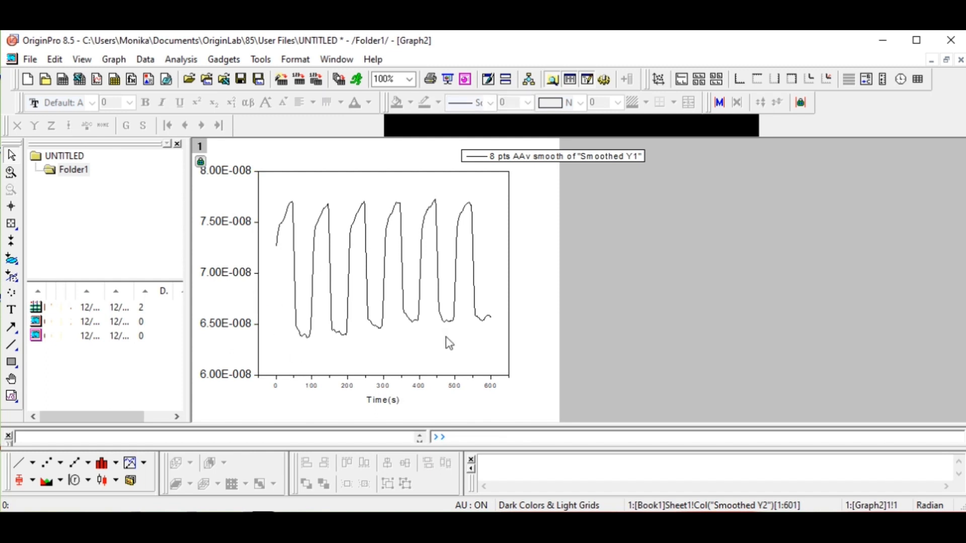
{"action": "left_click", "coordinate": [449, 343]}
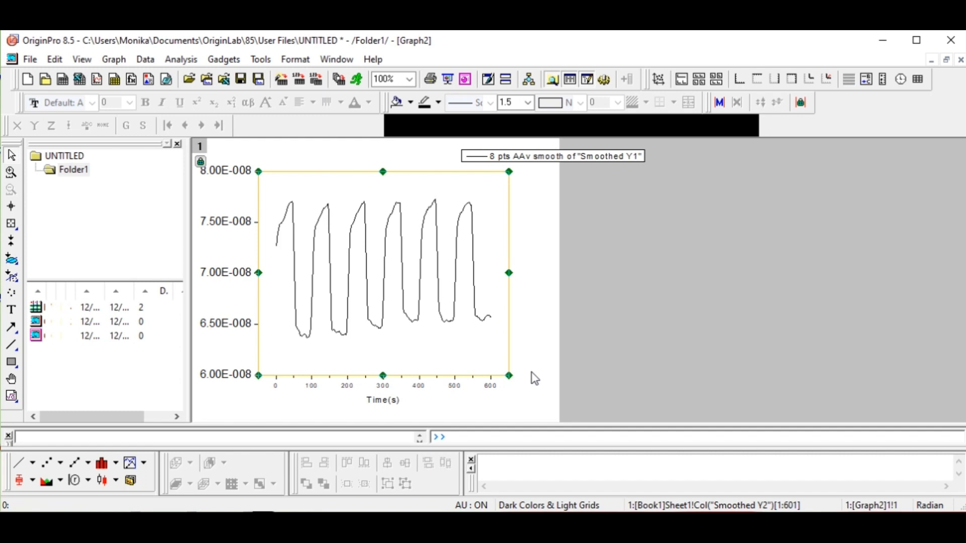
{"action": "key", "text": "Right"}
{"action": "key", "text": "Right"}
{"action": "key", "text": "Right"}
{"action": "key", "text": "Right"}
{"action": "key", "text": "Right"}
{"action": "key", "text": "Right"}
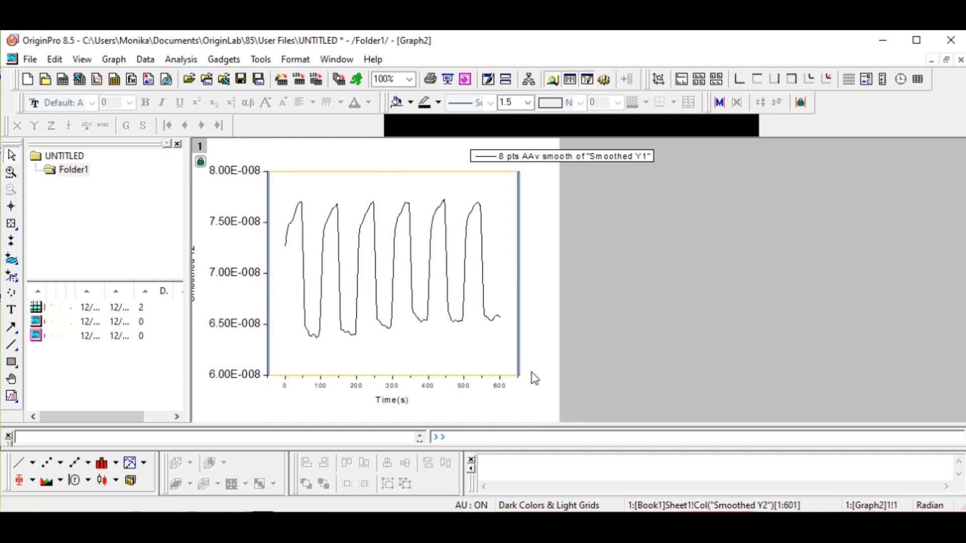
{"action": "key", "text": "Right"}
{"action": "key", "text": "Right"}
{"action": "key", "text": "Right"}
{"action": "key", "text": "Right"}
{"action": "key", "text": "Right"}
{"action": "key", "text": "Right"}
{"action": "key", "text": "Right"}
{"action": "key", "text": "Right"}
{"action": "key", "text": "Right"}
{"action": "key", "text": "Right"}
{"action": "key", "text": "Right"}
{"action": "key", "text": "Right"}
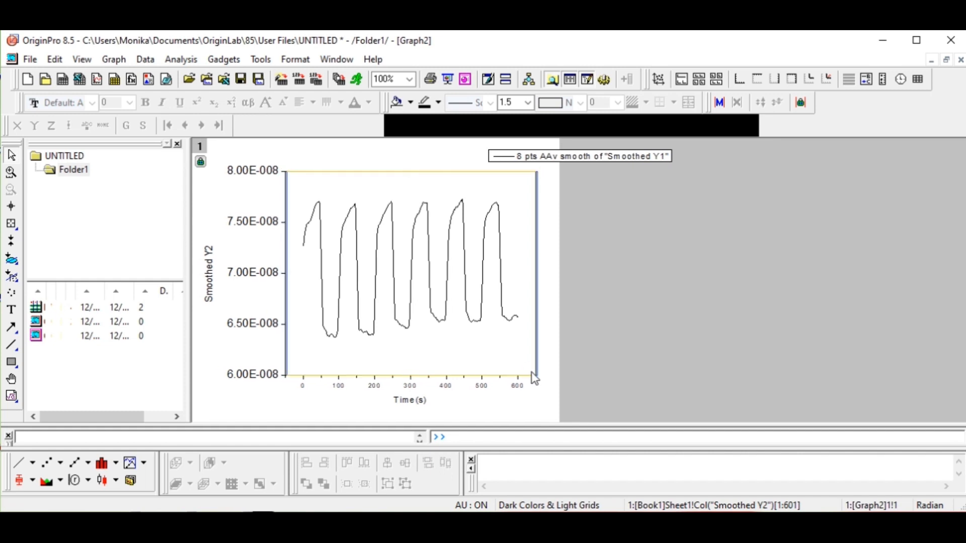
{"action": "key", "text": "Right"}
{"action": "key", "text": "Right"}
{"action": "key", "text": "Right"}
{"action": "key", "text": "Right"}
{"action": "key", "text": "Right"}
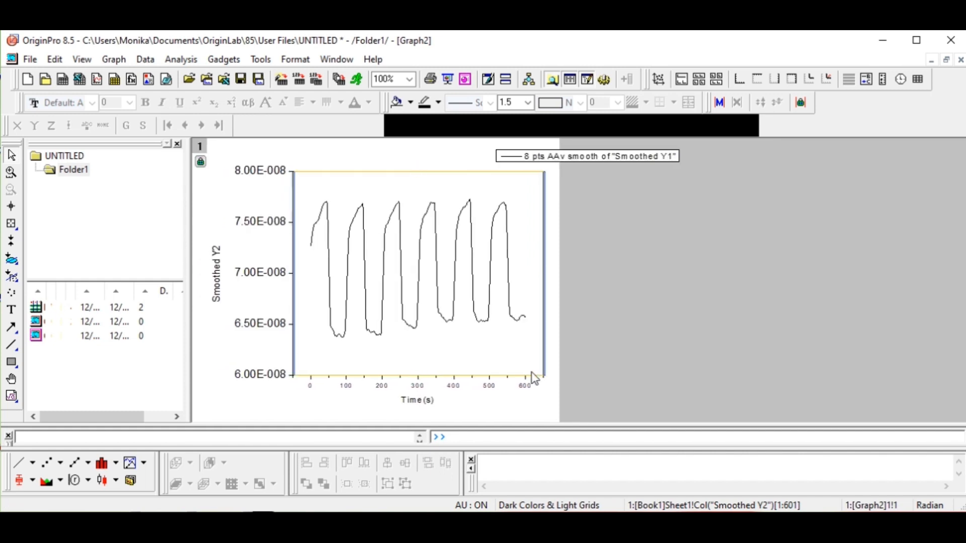
{"action": "left_click", "coordinate": [533, 377]}
Set the font size of the X axis tick labels to 26
{"action": "left_click", "coordinate": [525, 386]}
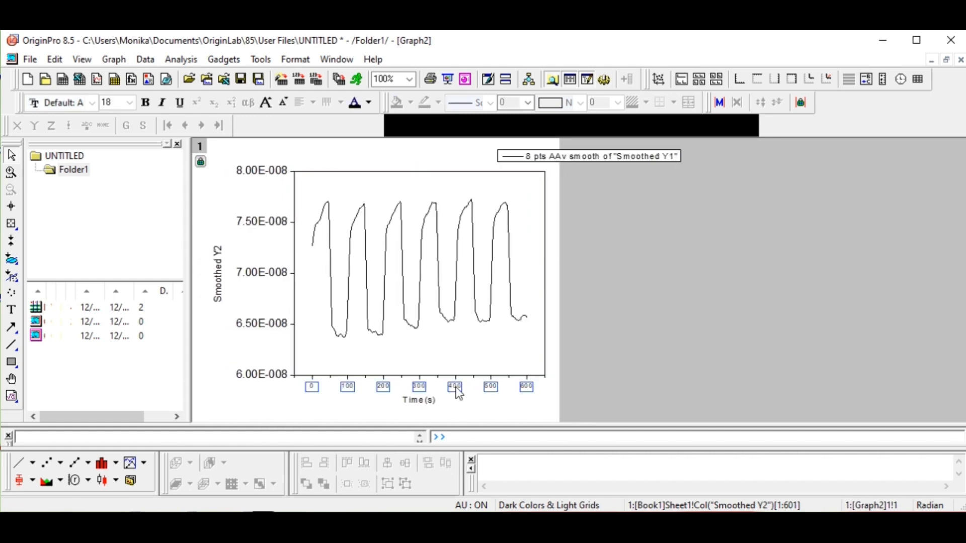
{"action": "left_click", "coordinate": [129, 105]}
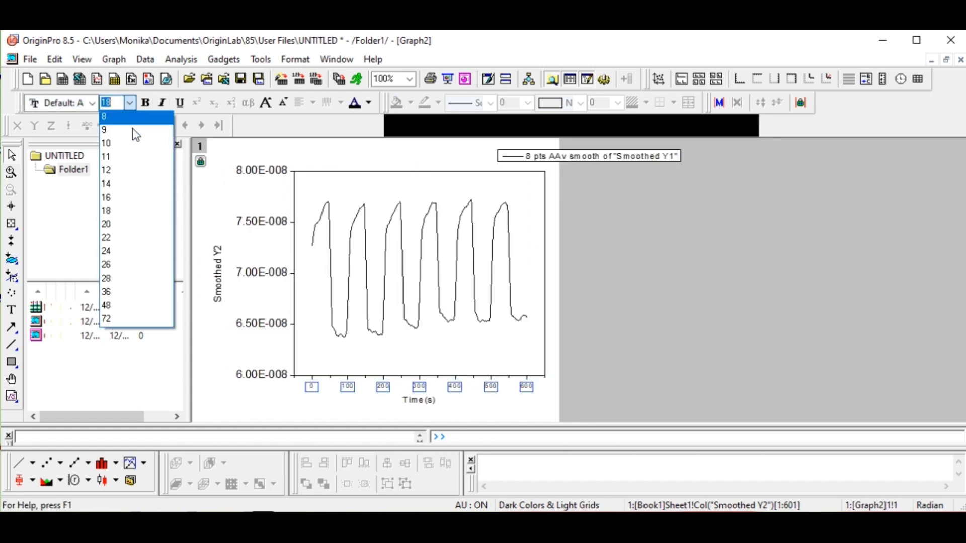
{"action": "left_click", "coordinate": [131, 267]}
Enlarge the Y axis tick labels to font size 36
{"action": "left_click", "coordinate": [280, 229]}
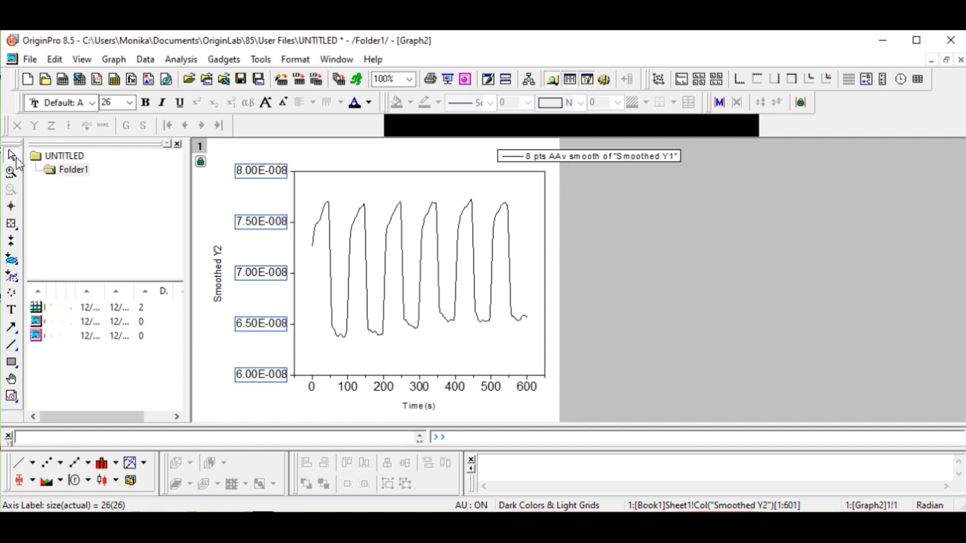
{"action": "left_click", "coordinate": [129, 103]}
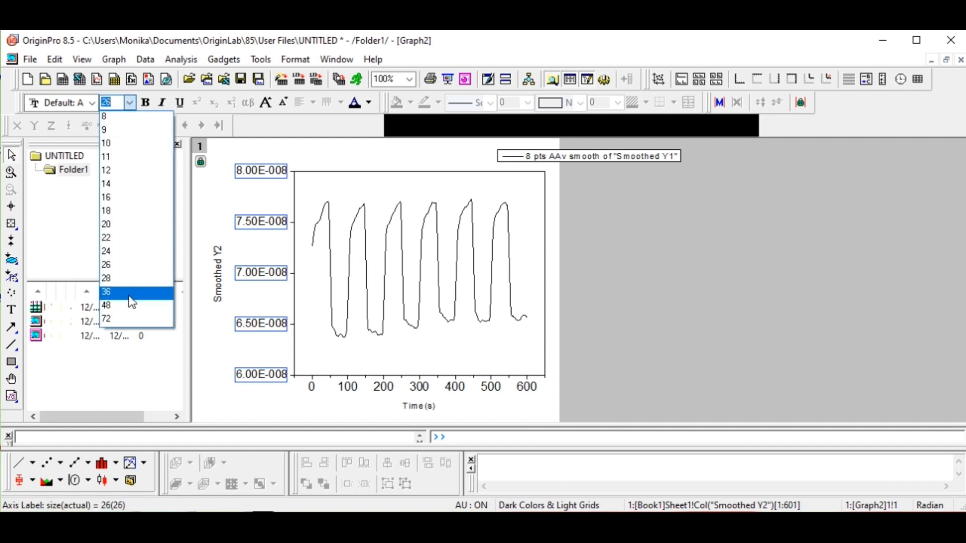
{"action": "left_click", "coordinate": [129, 297]}
{"action": "left_click", "coordinate": [582, 266]}
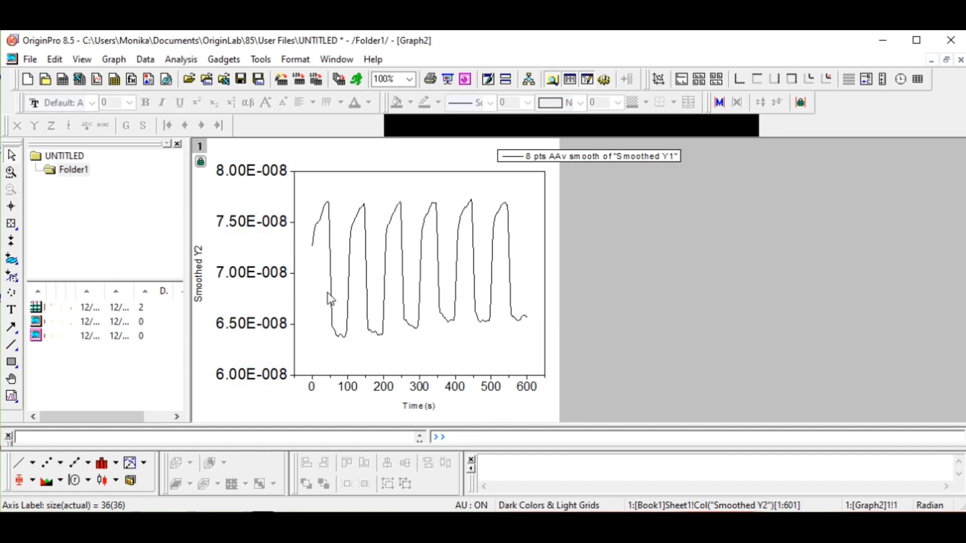
Reduce the Y axis tick labels to font size 28
{"action": "left_click", "coordinate": [251, 274]}
{"action": "left_click", "coordinate": [130, 103]}
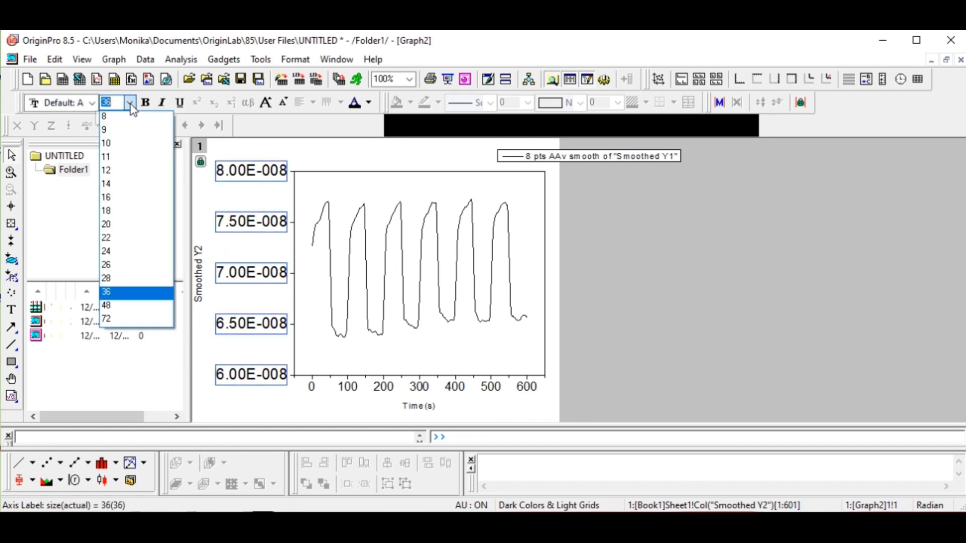
{"action": "left_click", "coordinate": [680, 268]}
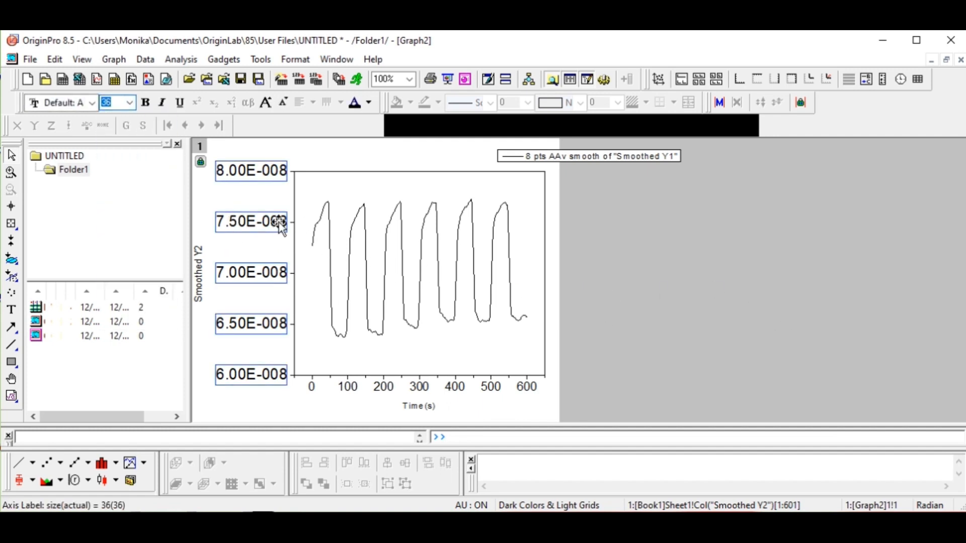
{"action": "left_click", "coordinate": [130, 104]}
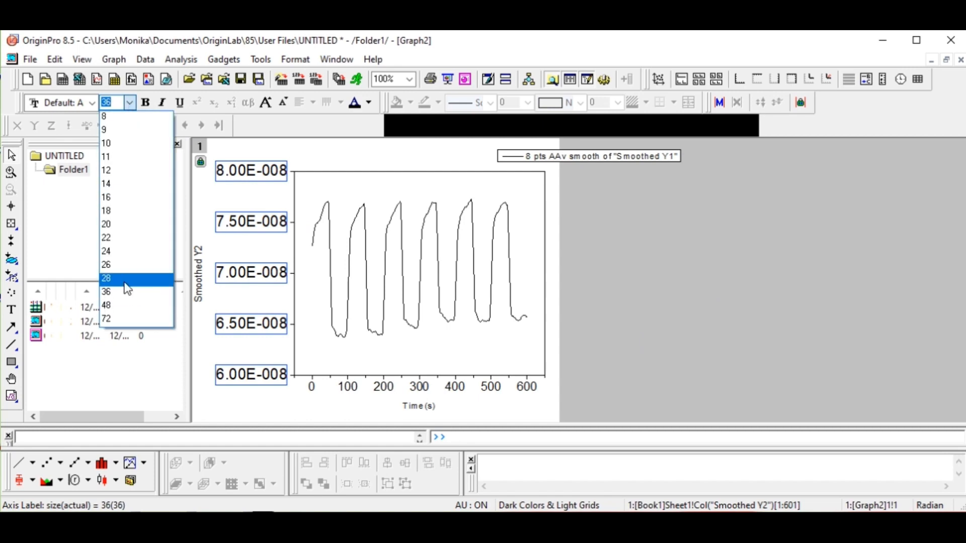
{"action": "left_click", "coordinate": [126, 282]}
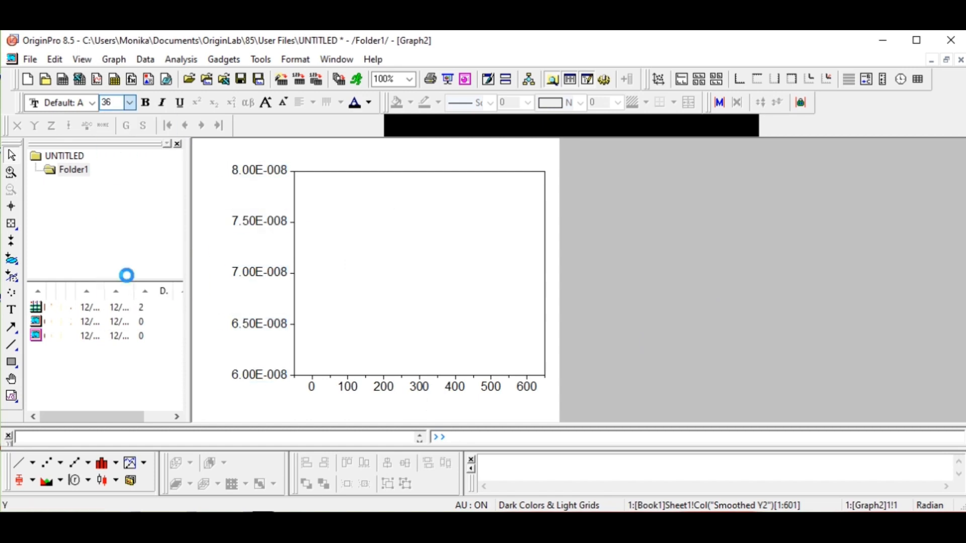
Set the left axis tick labels to 36 points in the Y axis settings and apply the change
{"action": "double_click", "coordinate": [271, 222]}
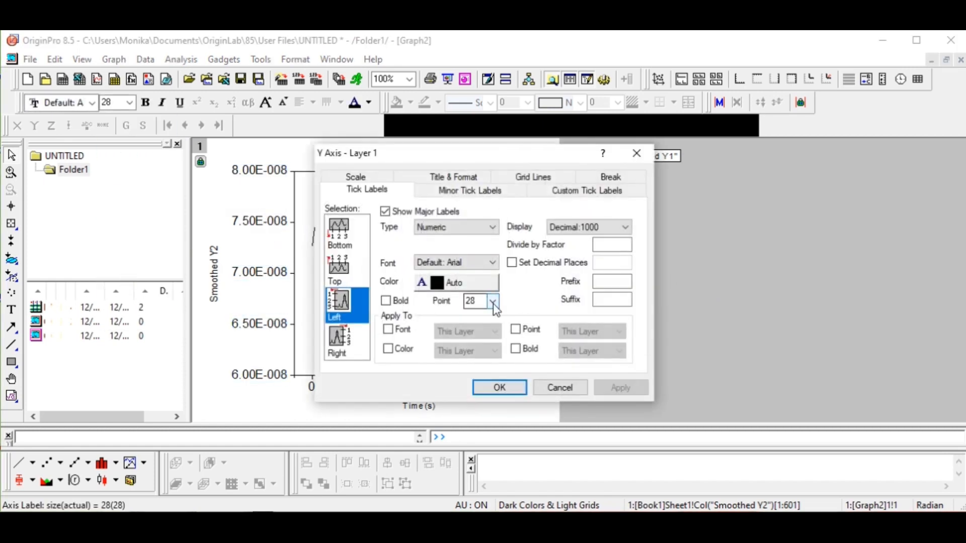
{"action": "left_click", "coordinate": [492, 302]}
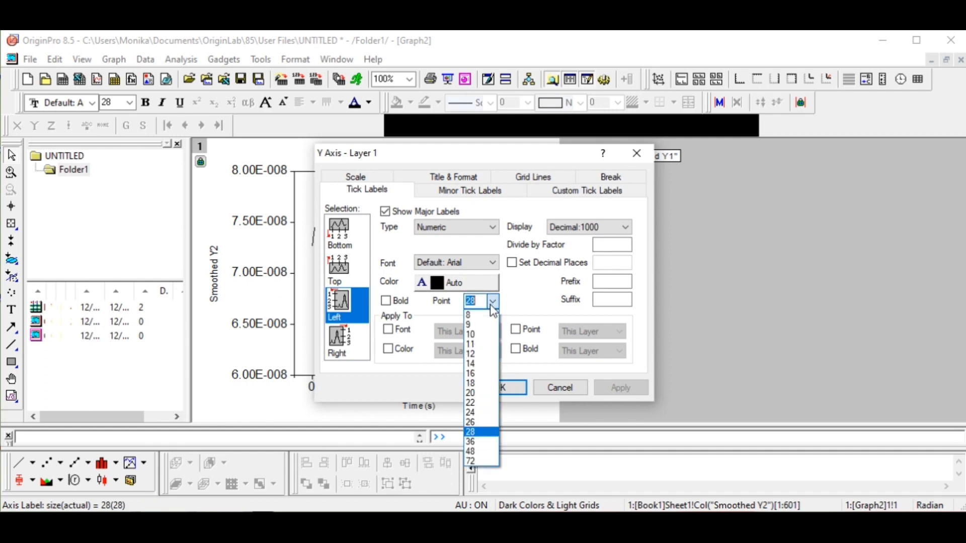
{"action": "left_click", "coordinate": [481, 443]}
{"action": "left_click", "coordinate": [608, 387]}
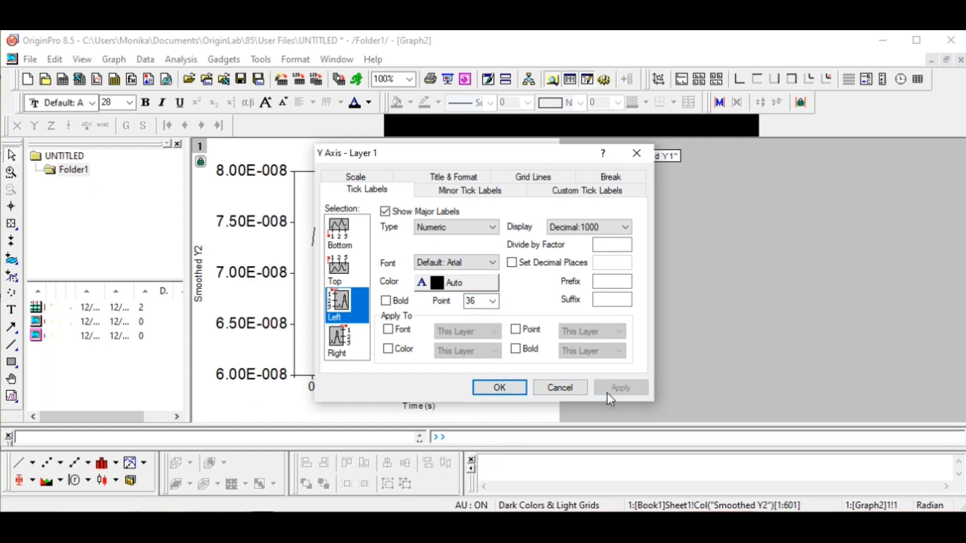
{"action": "left_click", "coordinate": [501, 388]}
Set the Y axis tick labels' Divide by Factor to 1/1000000 and apply it to the graph
{"action": "left_click", "coordinate": [255, 273]}
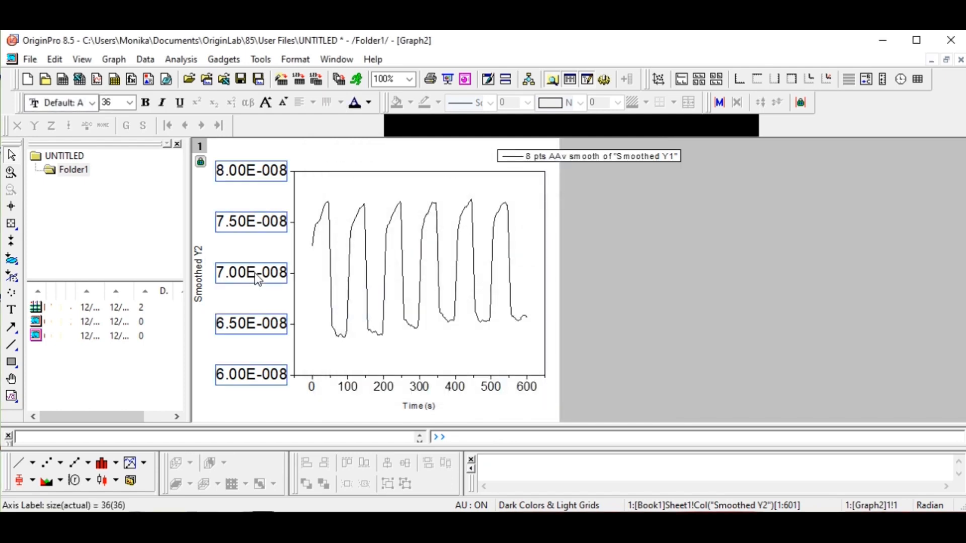
{"action": "double_click", "coordinate": [255, 273]}
{"action": "left_click_drag", "start_coordinate": [518, 153], "coordinate": [750, 130]}
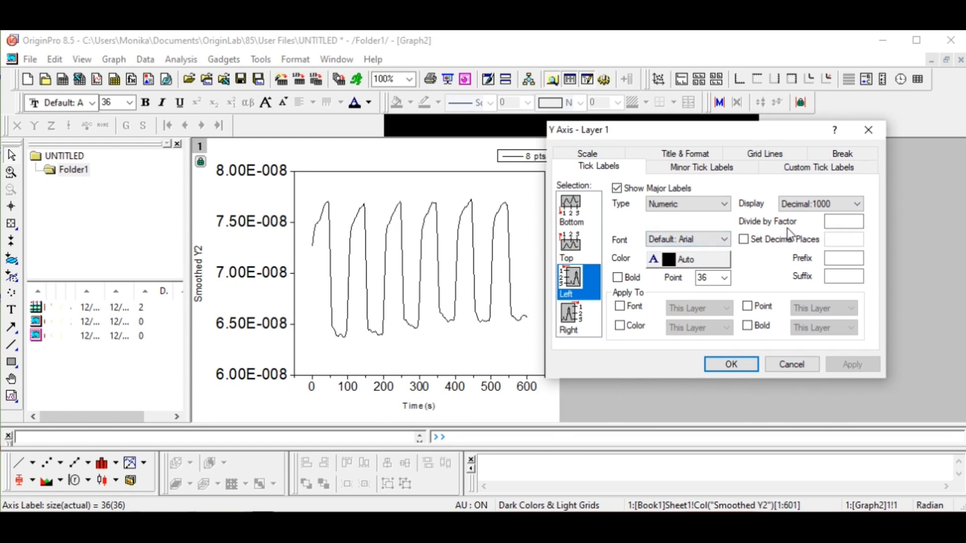
{"action": "left_click", "coordinate": [842, 222]}
{"action": "type", "text": "1/10"}
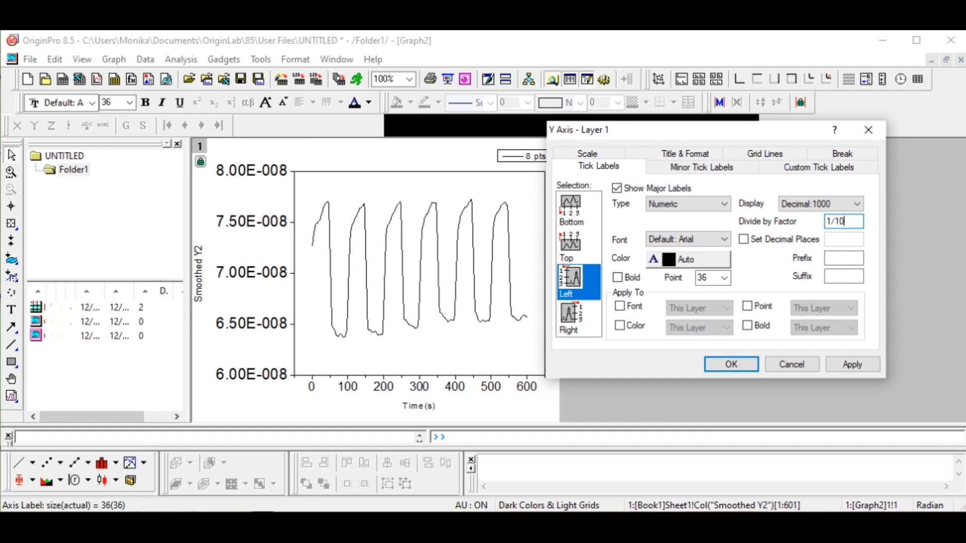
{"action": "type", "text": "00000"}
{"action": "left_click", "coordinate": [853, 364]}
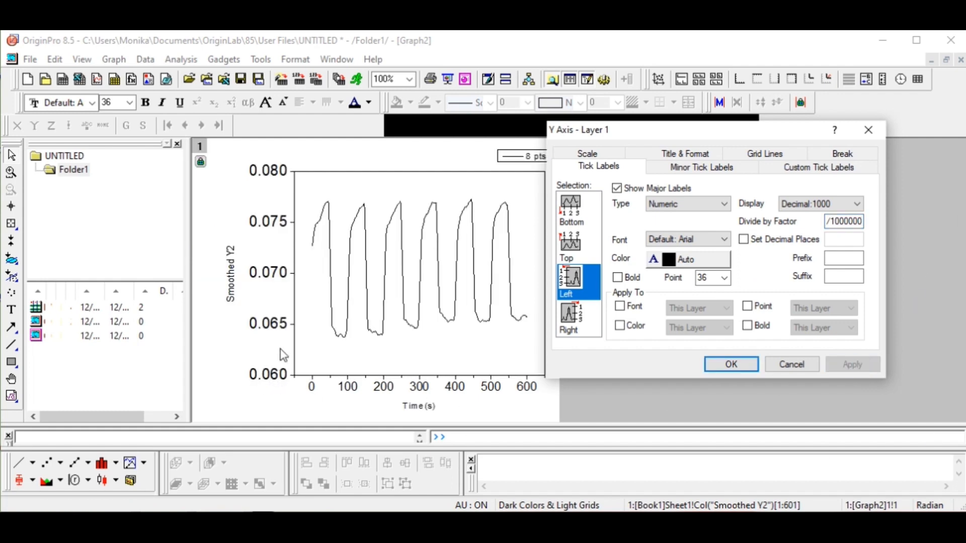
{"action": "left_click", "coordinate": [731, 364]}
Replace the Y axis title text with "Current (A)"
{"action": "left_click", "coordinate": [232, 274]}
{"action": "left_click", "coordinate": [232, 274]}
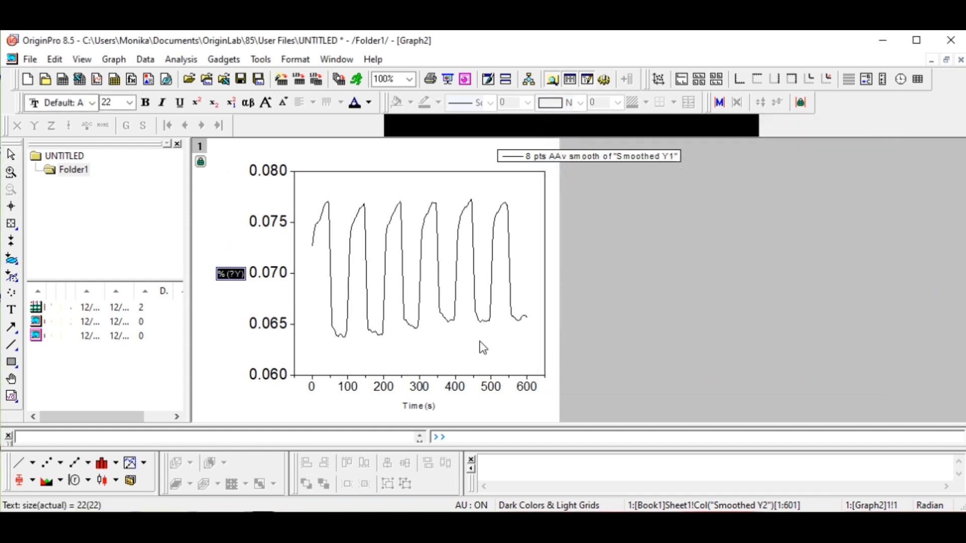
{"action": "key", "text": "End"}
{"action": "key", "text": "BackSpace"}
{"action": "key", "text": "BackSpace"}
{"action": "key", "text": "BackSpace"}
{"action": "key", "text": "BackSpace"}
{"action": "key", "text": "BackSpace"}
{"action": "type", "text": "Current"}
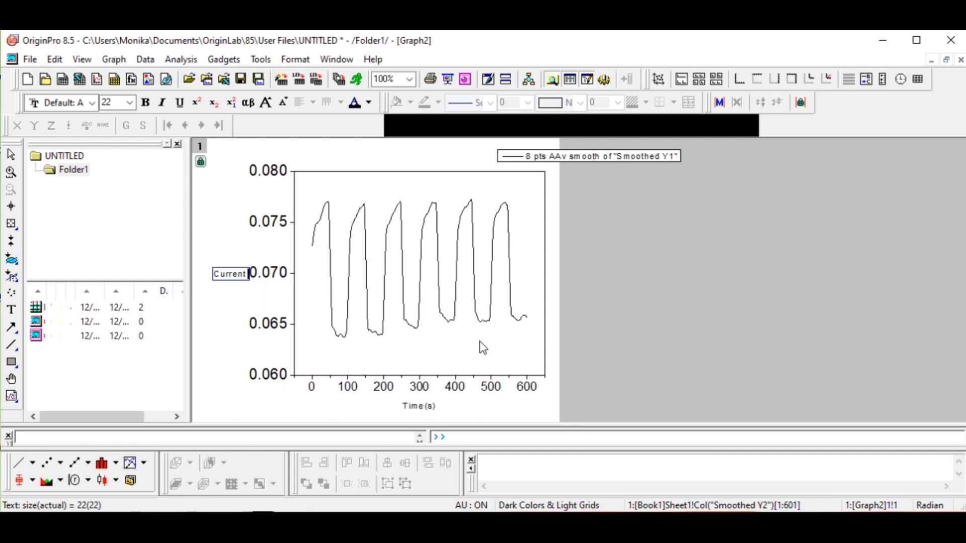
{"action": "type", "text": " ("}
{"action": "type", "text": "\\"}
{"action": "type", "text": "A"}
Insert the μ character from the Symbol Map before the A so the Y axis title reads "Current (μA)"
{"action": "right_click", "coordinate": [247, 274]}
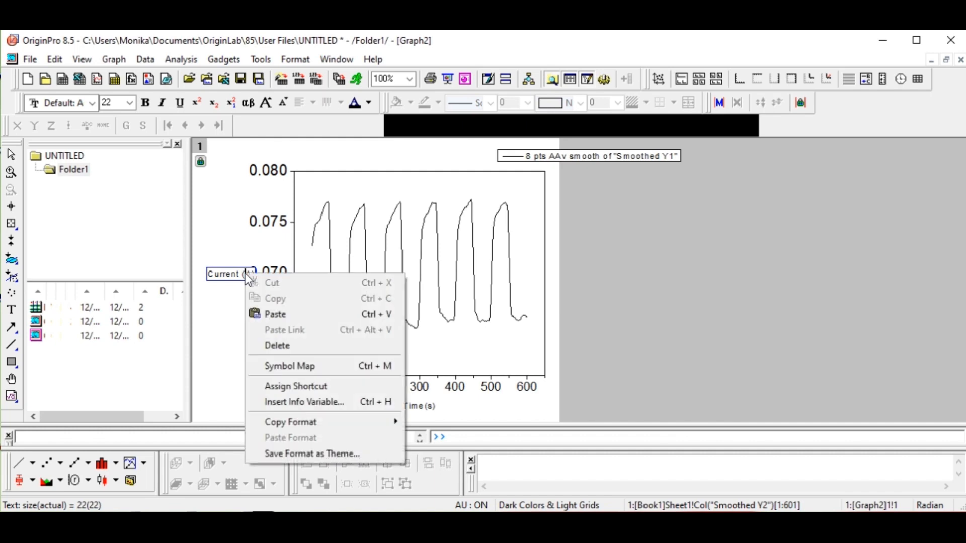
{"action": "left_click", "coordinate": [287, 369]}
{"action": "left_click_drag", "start_coordinate": [669, 215], "coordinate": [672, 111]}
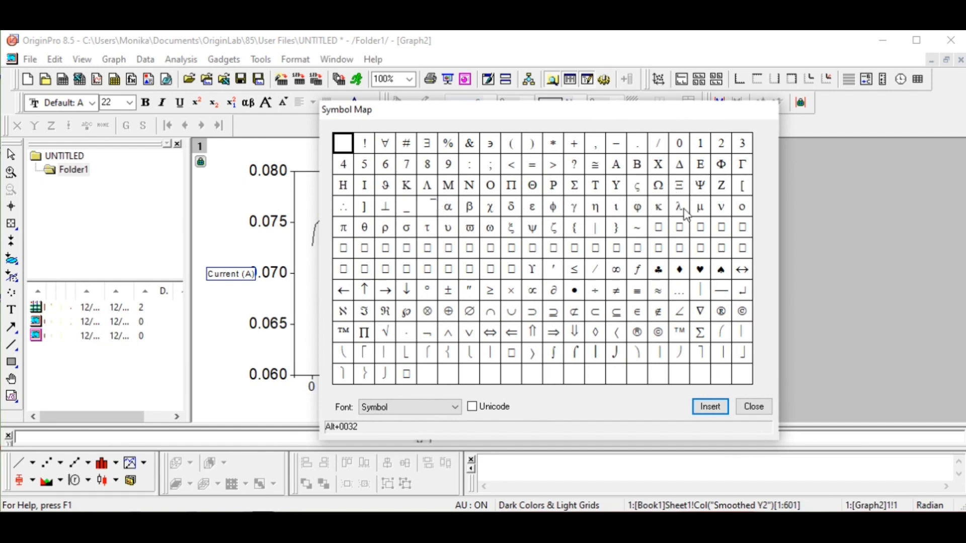
{"action": "left_click", "coordinate": [700, 207]}
{"action": "left_click", "coordinate": [711, 406]}
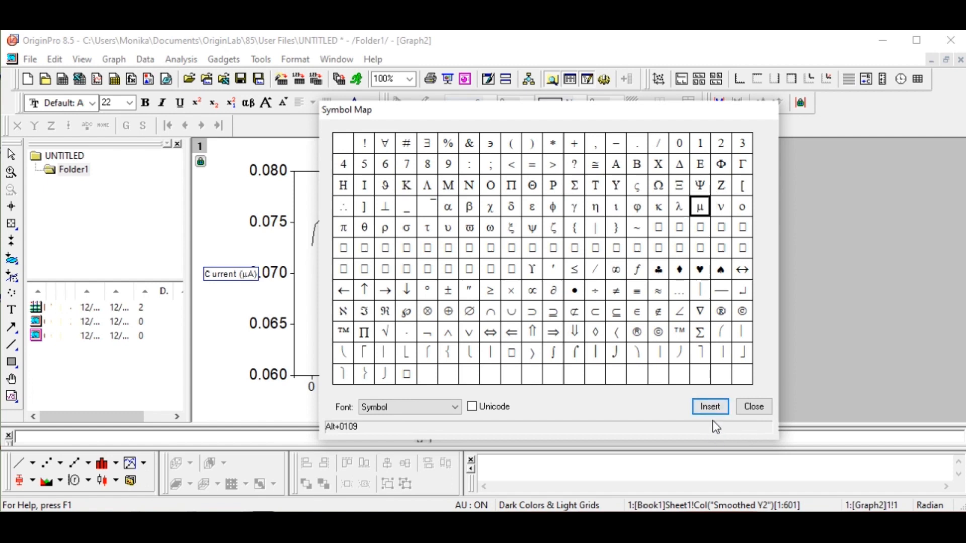
{"action": "left_click", "coordinate": [741, 409]}
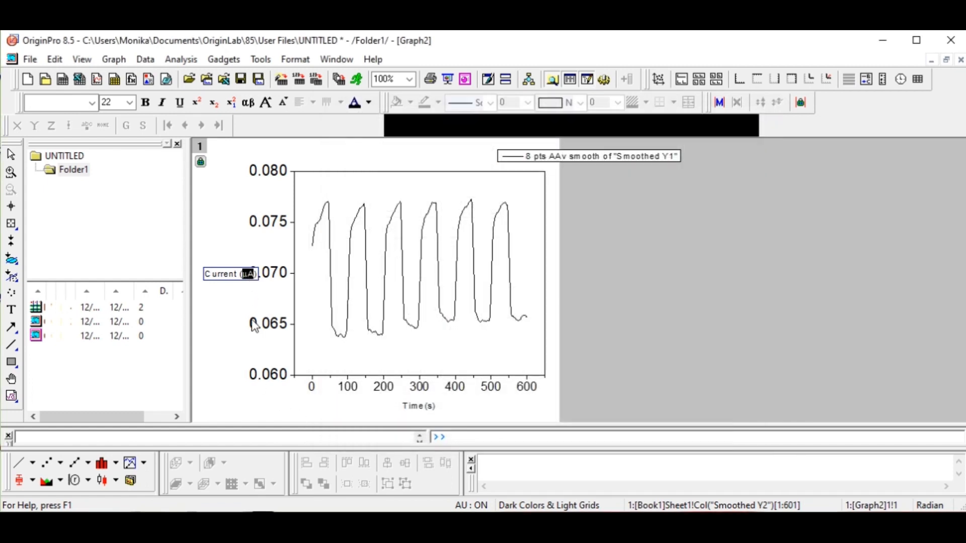
{"action": "left_click", "coordinate": [216, 274]}
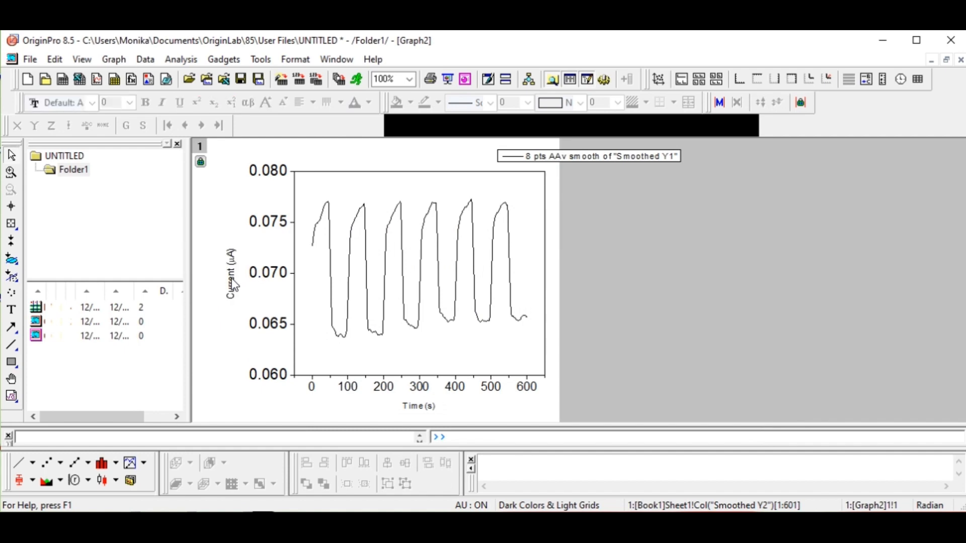
Set the Y axis title's font size to 28 points
{"action": "left_click", "coordinate": [234, 285]}
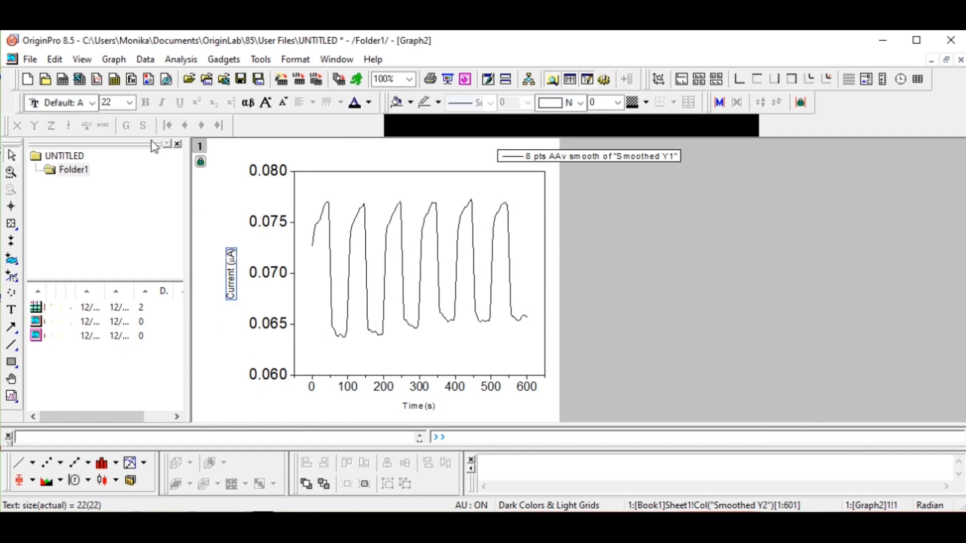
{"action": "left_click", "coordinate": [732, 313]}
{"action": "left_click", "coordinate": [231, 289]}
{"action": "left_click", "coordinate": [130, 104]}
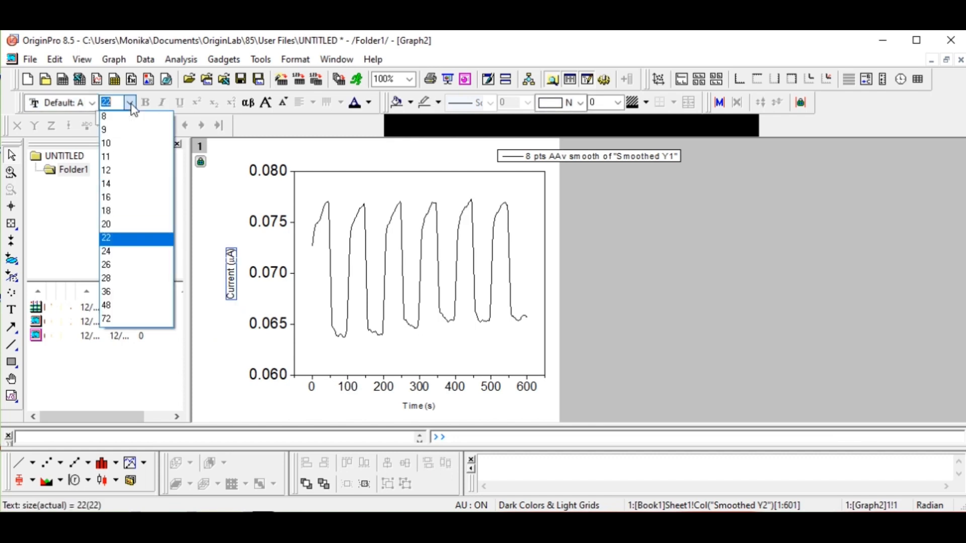
{"action": "left_click", "coordinate": [111, 279]}
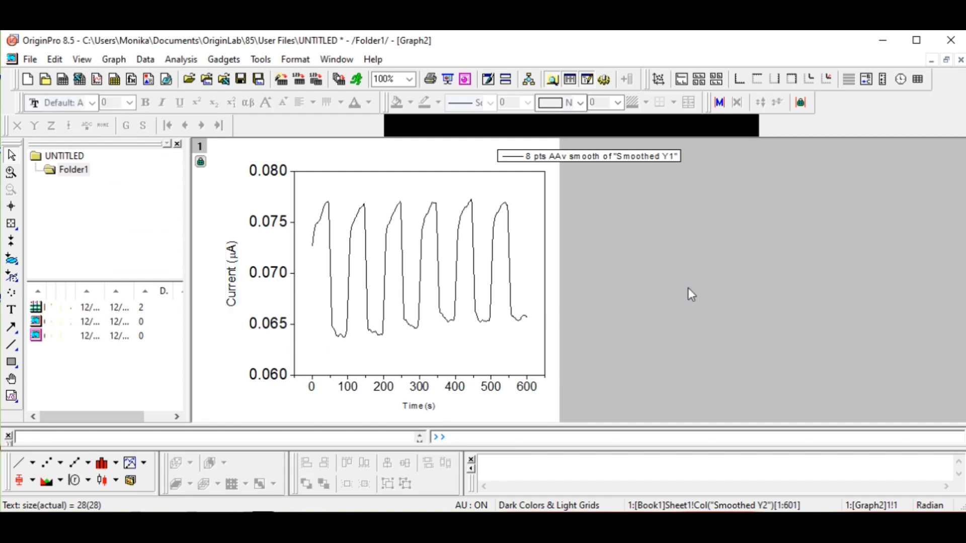
{"action": "left_click", "coordinate": [206, 337]}
Enlarge the whole text of the Y axis title "Current (μA)" to 36 points
{"action": "double_click", "coordinate": [232, 282]}
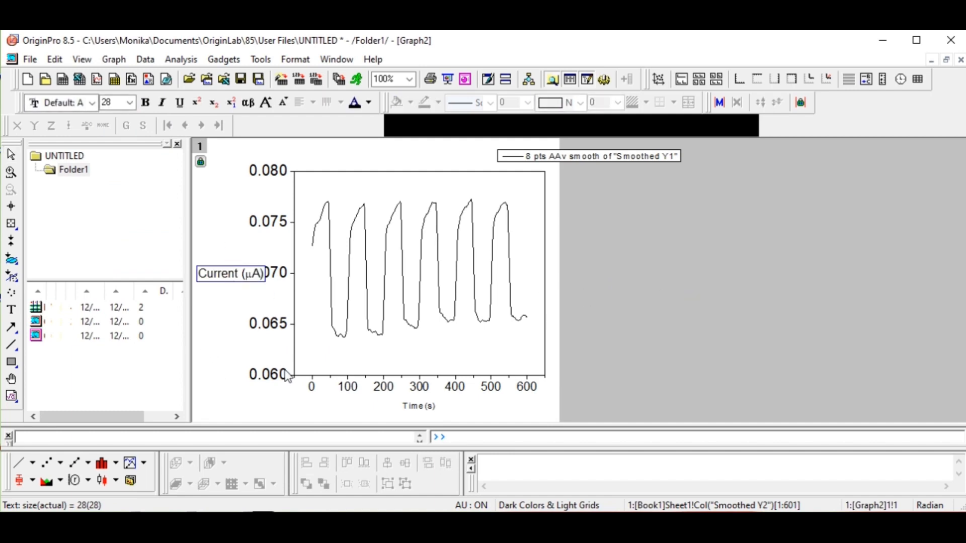
{"action": "key", "text": "ctrl+a"}
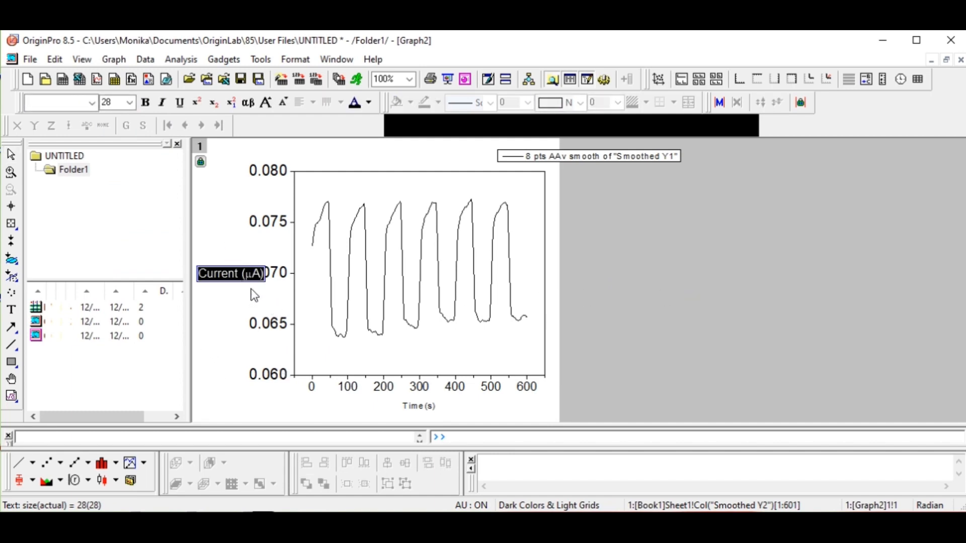
{"action": "left_click", "coordinate": [130, 103]}
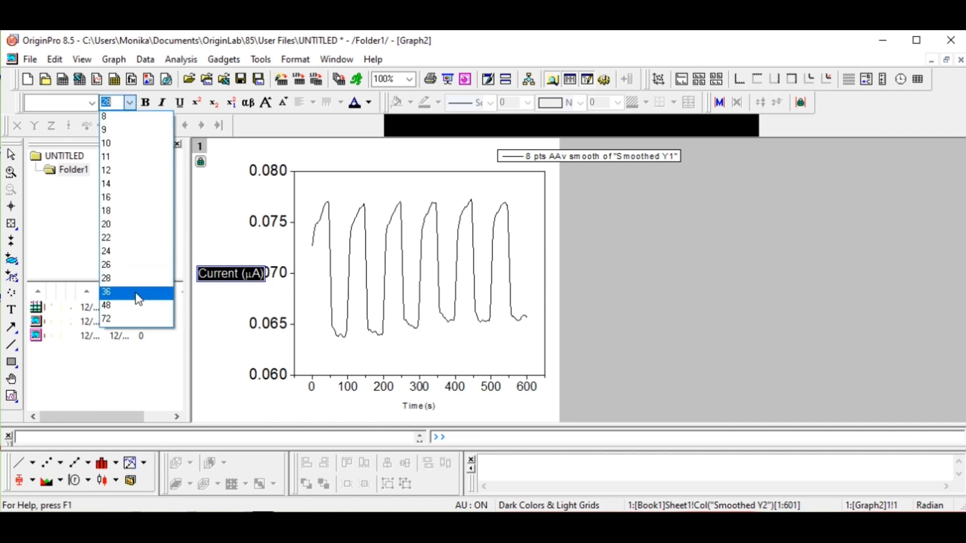
{"action": "left_click", "coordinate": [129, 291]}
{"action": "left_click", "coordinate": [606, 267]}
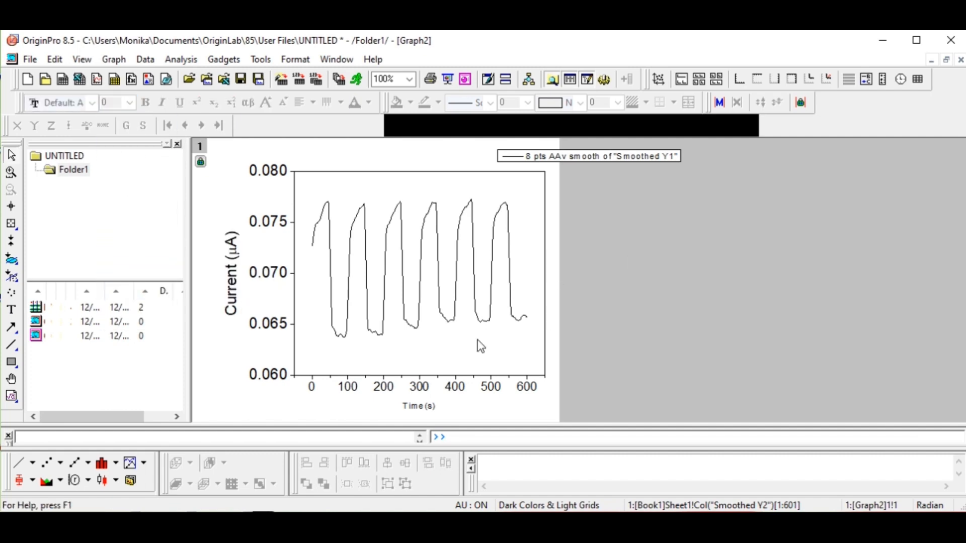
Make the text of the Y axis title "Current (μA)" bold
{"action": "left_click", "coordinate": [234, 282]}
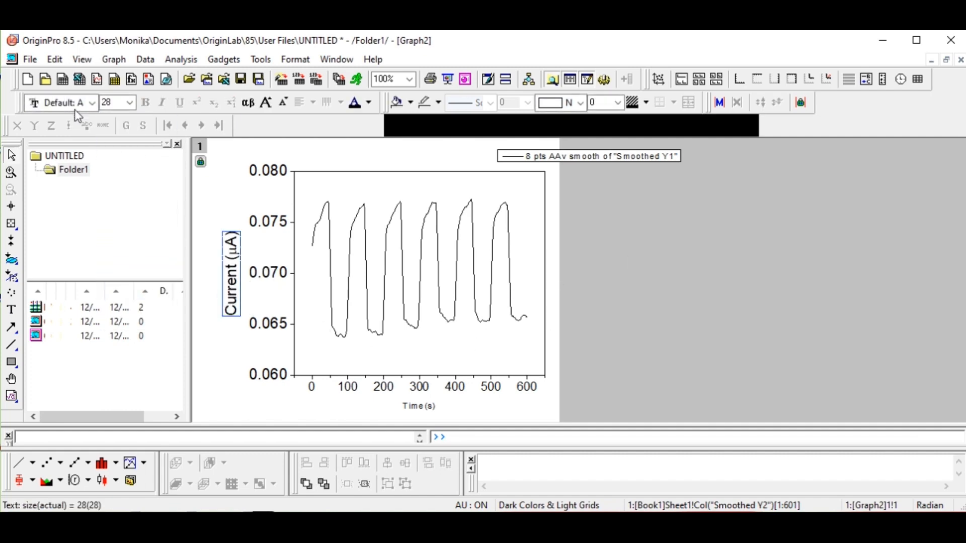
{"action": "double_click", "coordinate": [238, 289]}
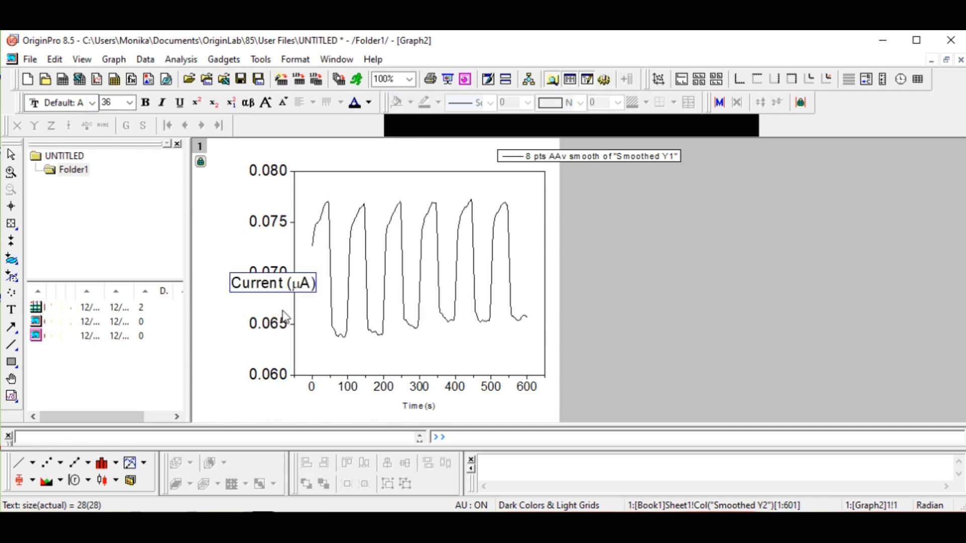
{"action": "key", "text": "ctrl+a"}
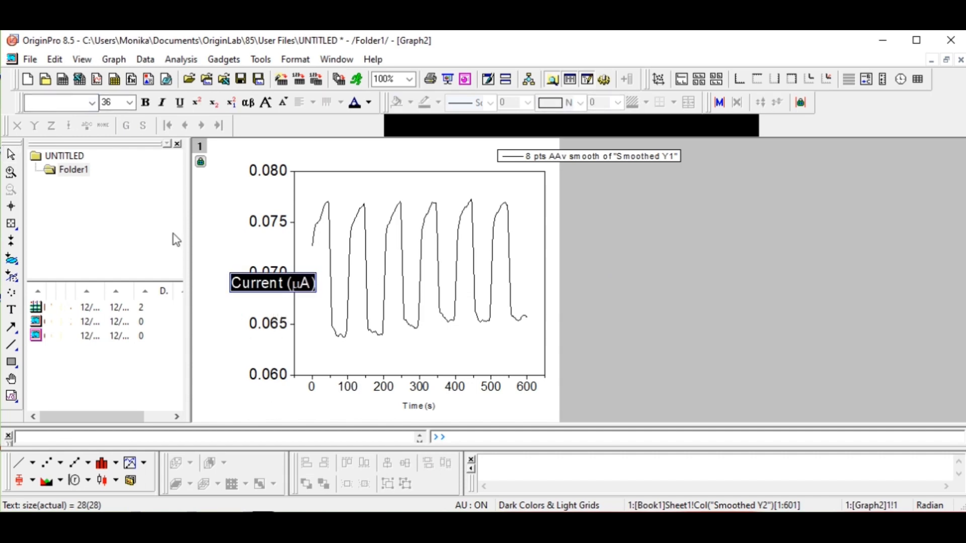
{"action": "left_click", "coordinate": [146, 103]}
{"action": "left_click", "coordinate": [638, 354]}
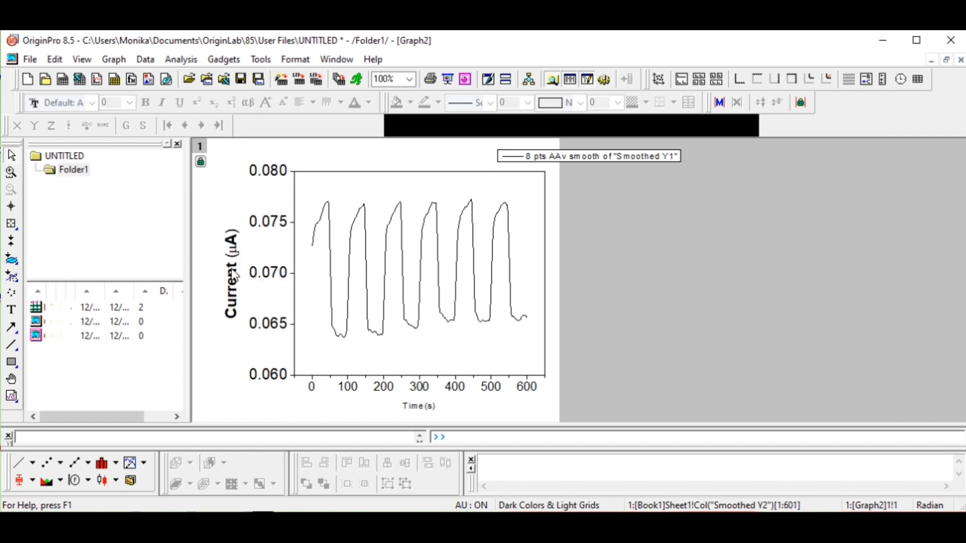
Set the X axis title's font size to 28 points
{"action": "left_click", "coordinate": [420, 408]}
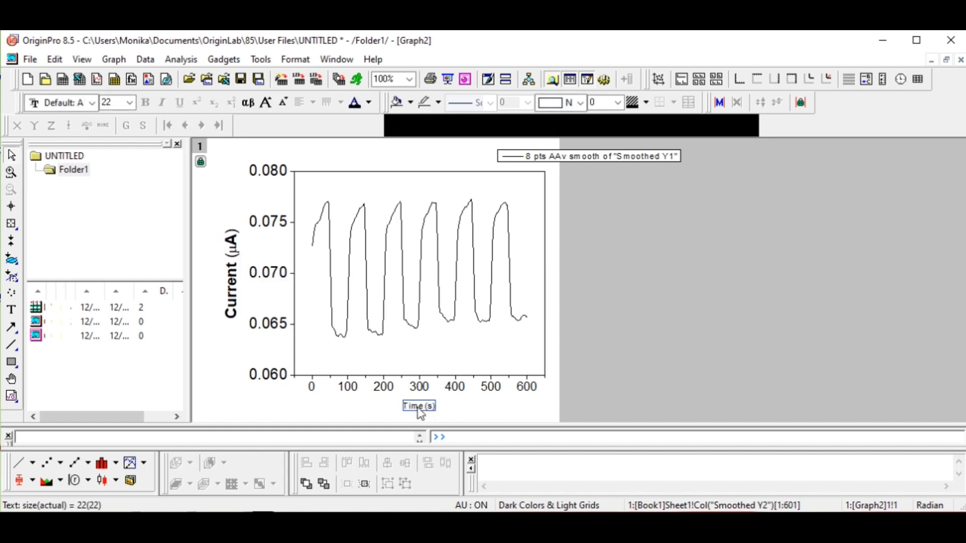
{"action": "double_click", "coordinate": [418, 408]}
{"action": "left_click", "coordinate": [549, 384]}
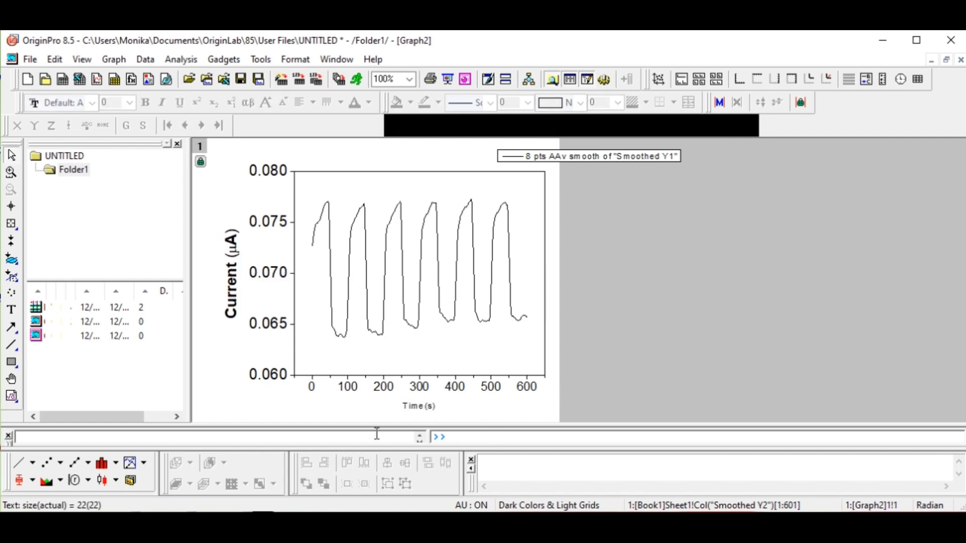
{"action": "left_click", "coordinate": [421, 402]}
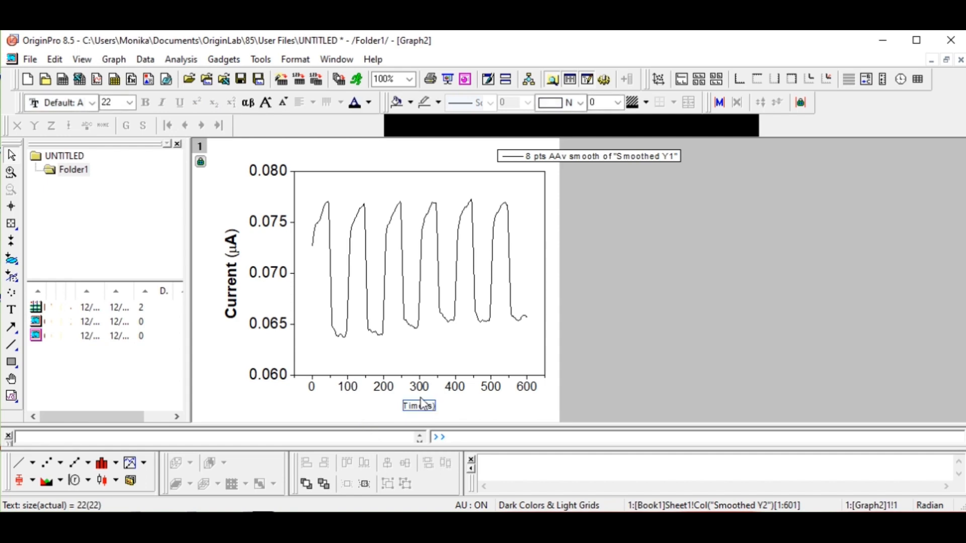
{"action": "left_click", "coordinate": [129, 102]}
{"action": "left_click", "coordinate": [142, 279]}
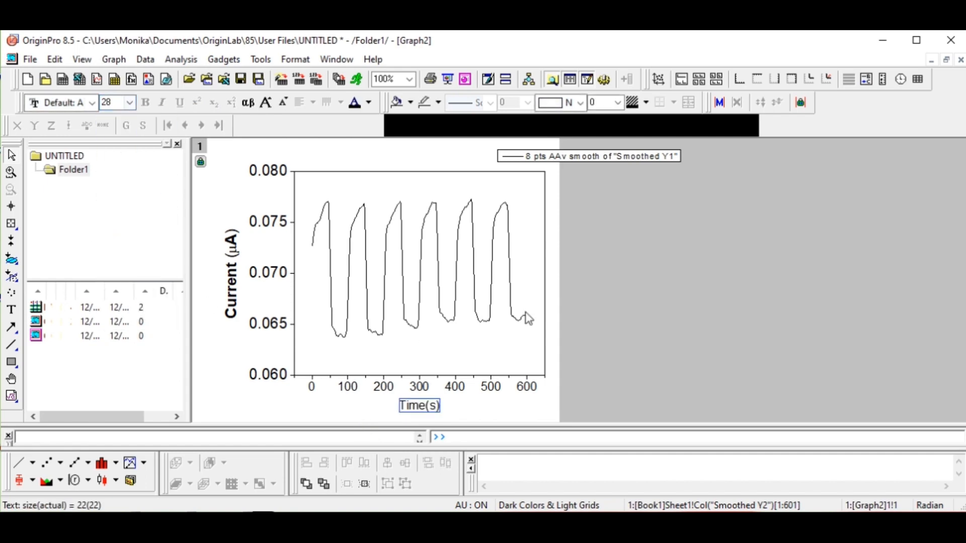
Enlarge the whole text of the X axis title "Time(s)" to 36 points
{"action": "double_click", "coordinate": [420, 406]}
{"action": "key", "text": "ctrl+a"}
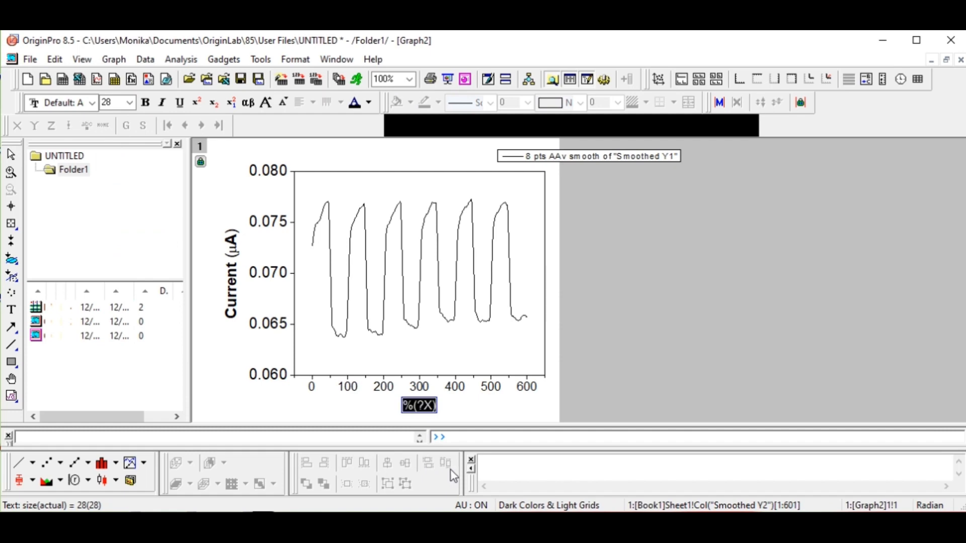
{"action": "left_click", "coordinate": [130, 103]}
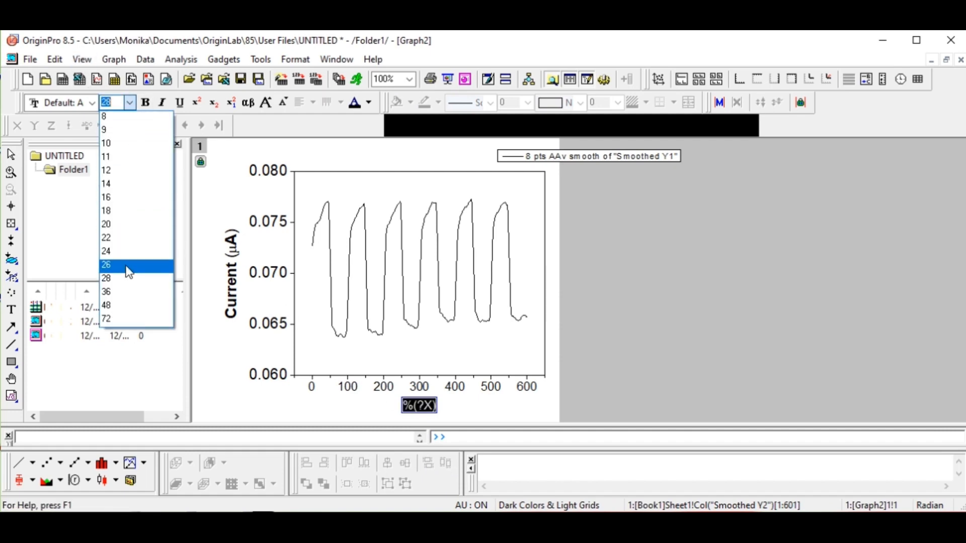
{"action": "left_click", "coordinate": [126, 290]}
{"action": "left_click", "coordinate": [635, 388]}
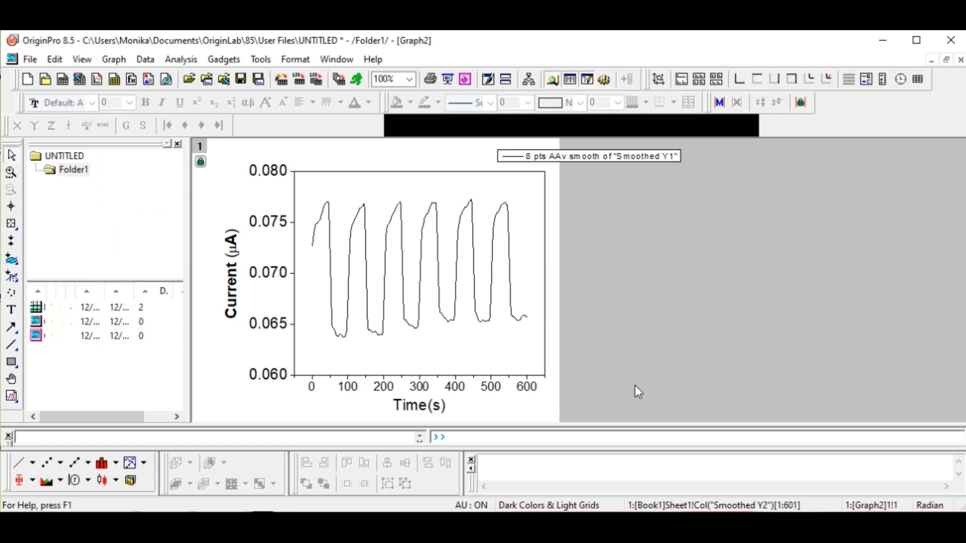
Make the text of the X axis title "Time(s)" bold
{"action": "double_click", "coordinate": [408, 406]}
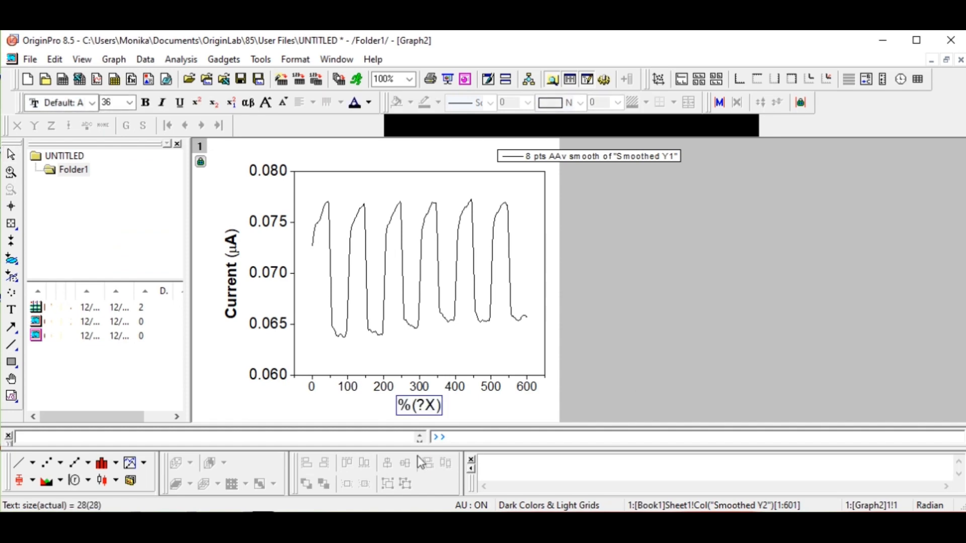
{"action": "key", "text": "ctrl+a"}
{"action": "left_click", "coordinate": [672, 259]}
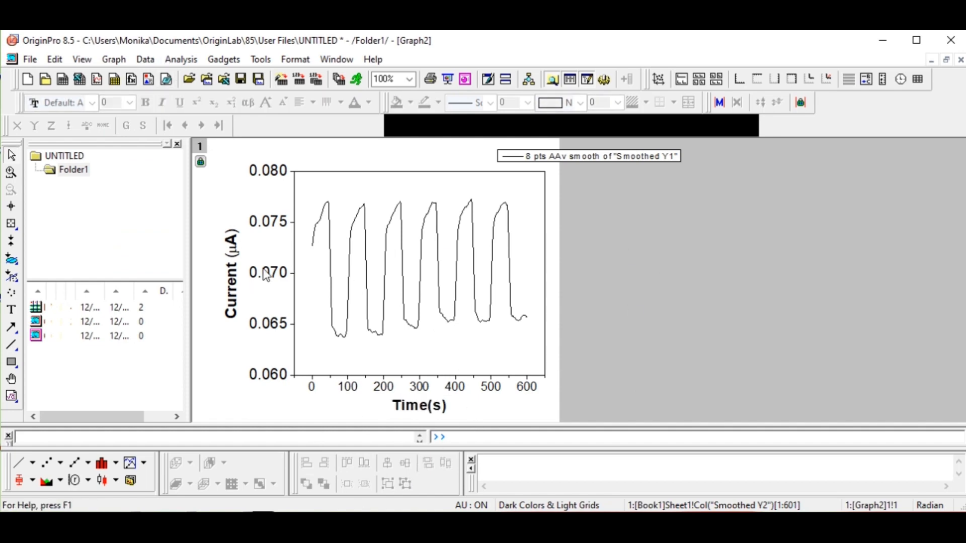
Make the tick labels of both axes bold, and set the X axis tick labels to 36 points
{"action": "left_click", "coordinate": [382, 389]}
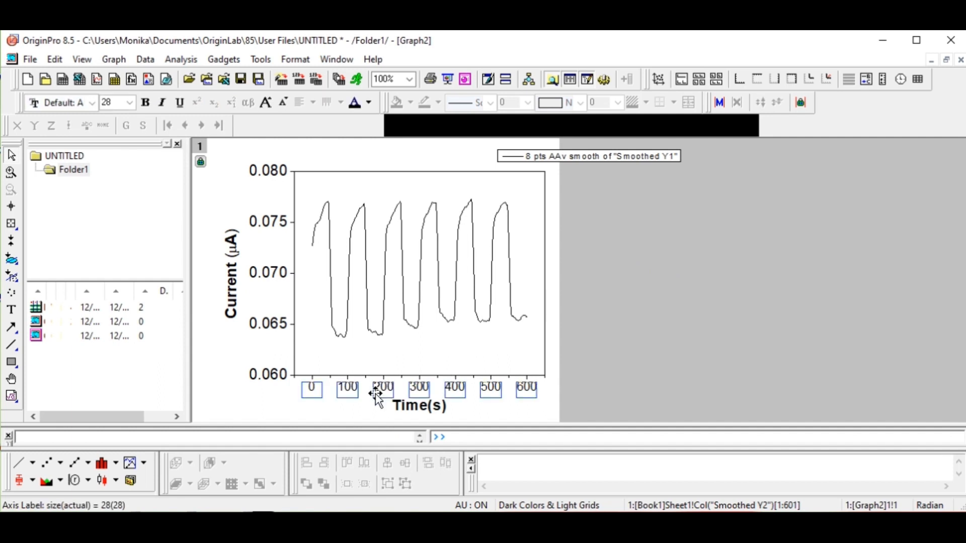
{"action": "left_click", "coordinate": [146, 105]}
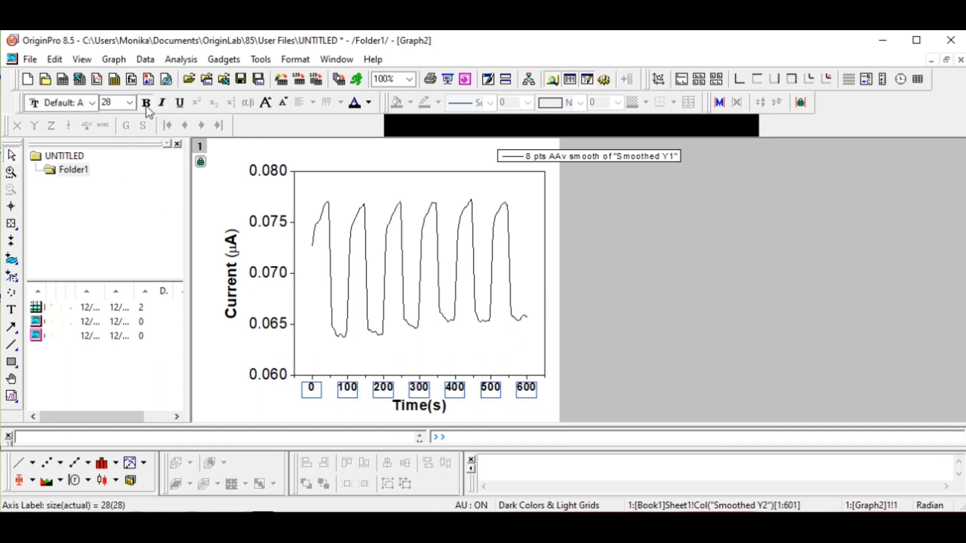
{"action": "left_click", "coordinate": [129, 102]}
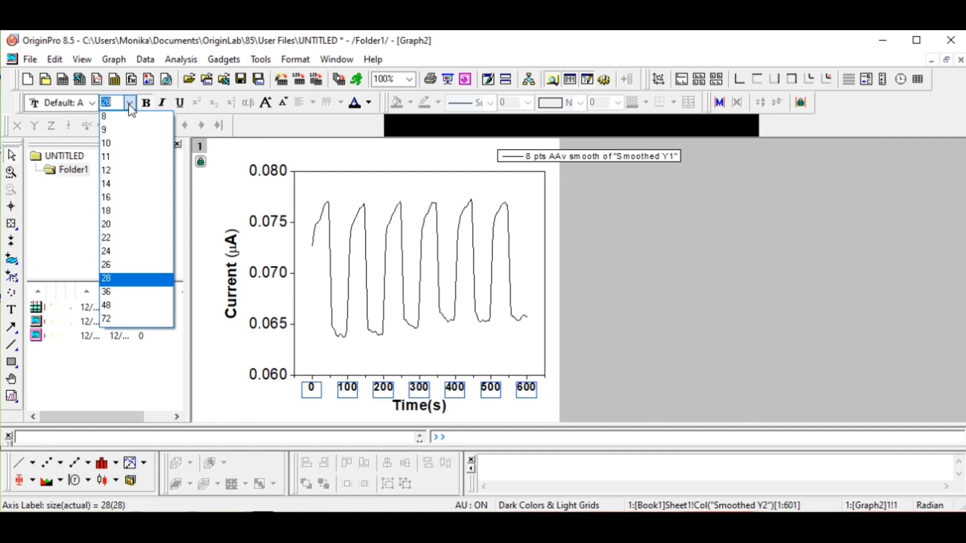
{"action": "left_click", "coordinate": [120, 292]}
{"action": "left_click", "coordinate": [659, 371]}
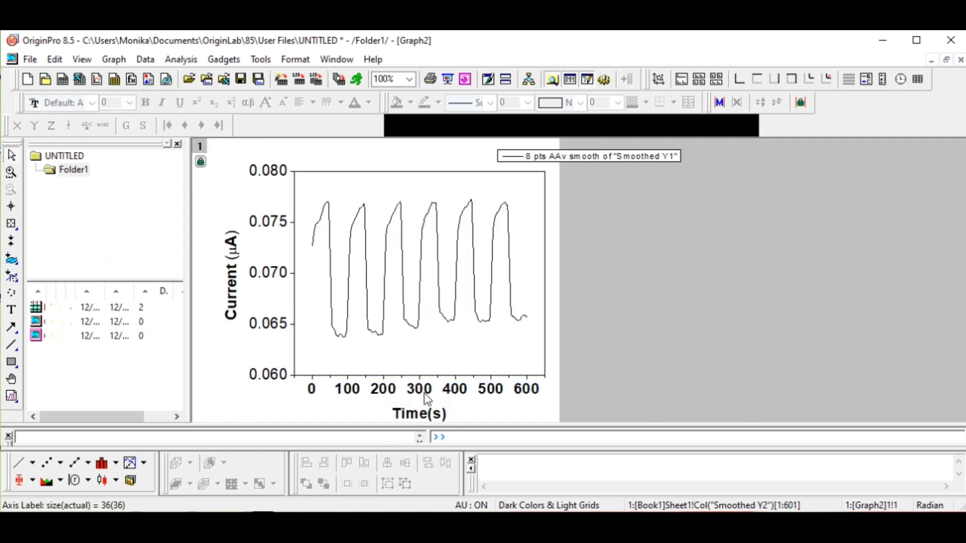
{"action": "left_click", "coordinate": [277, 324]}
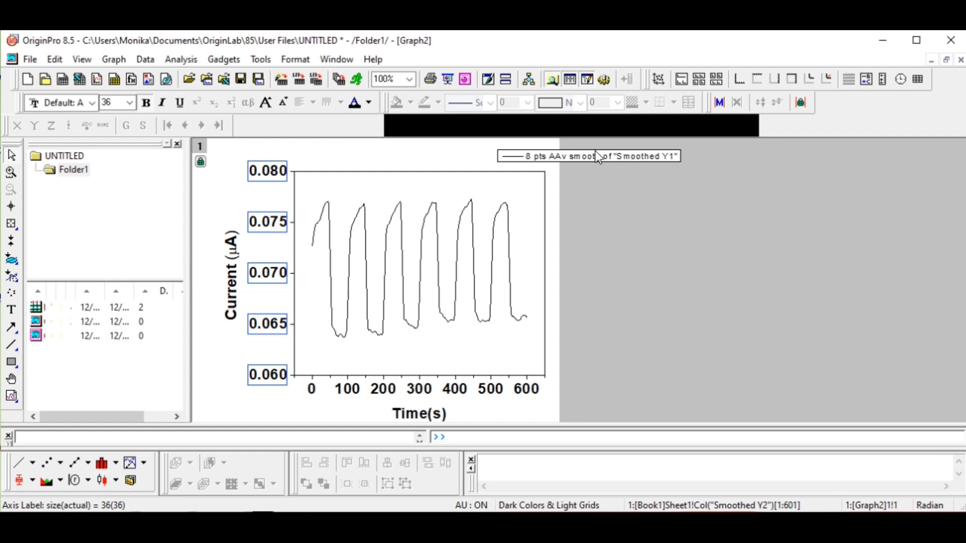
Move the legend inside the plot frame above the curve and replace its label with "Mxene"
{"action": "left_click_drag", "start_coordinate": [596, 156], "coordinate": [461, 185]}
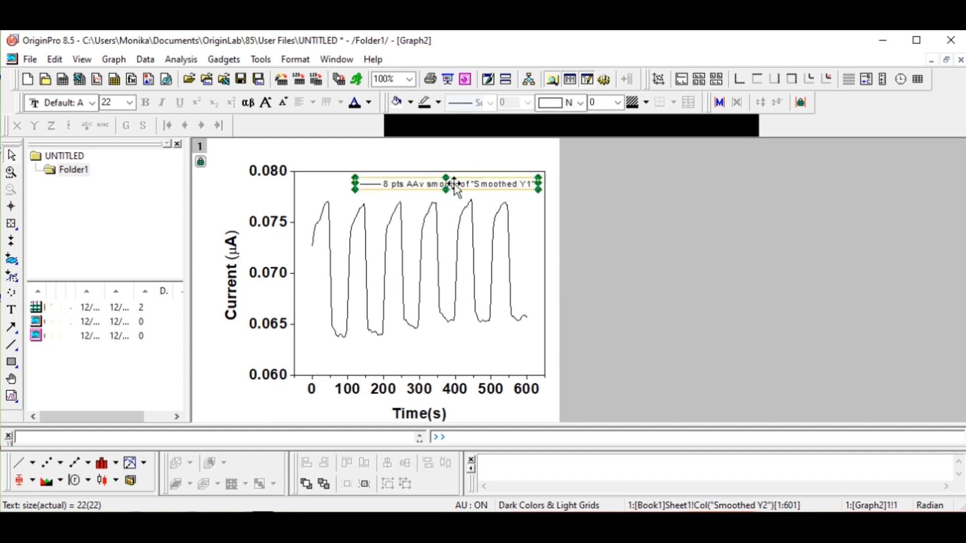
{"action": "double_click", "coordinate": [451, 184]}
{"action": "left_click", "coordinate": [402, 190]}
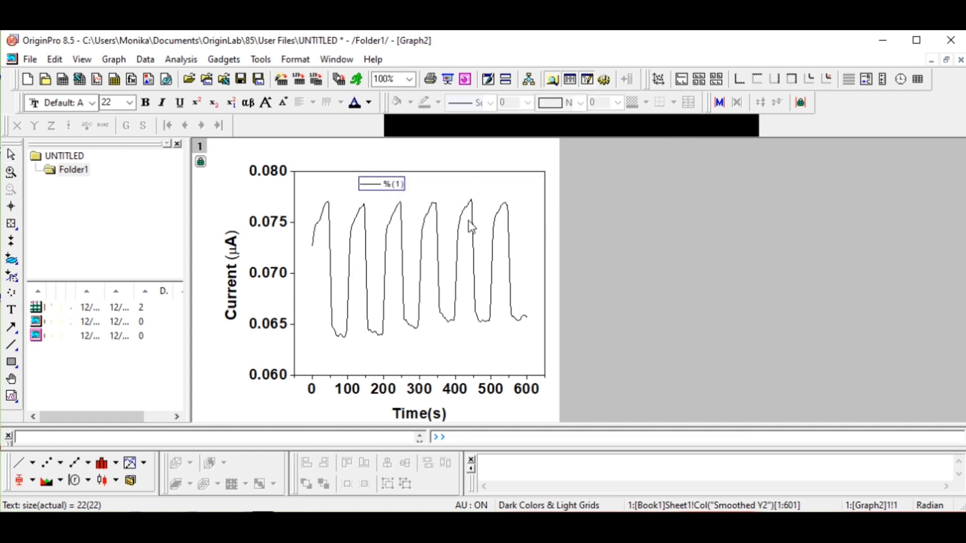
{"action": "key", "text": "Delete"}
{"action": "key", "text": "Delete"}
{"action": "key", "text": "BackSpace"}
{"action": "type", "text": "Bio se"}
{"action": "type", "text": "n"}
{"action": "key", "text": "BackSpace"}
{"action": "key", "text": "BackSpace"}
{"action": "key", "text": "BackSpace"}
{"action": "key", "text": "BackSpace"}
{"action": "type", "text": "Mxene"}
{"action": "left_click", "coordinate": [739, 345]}
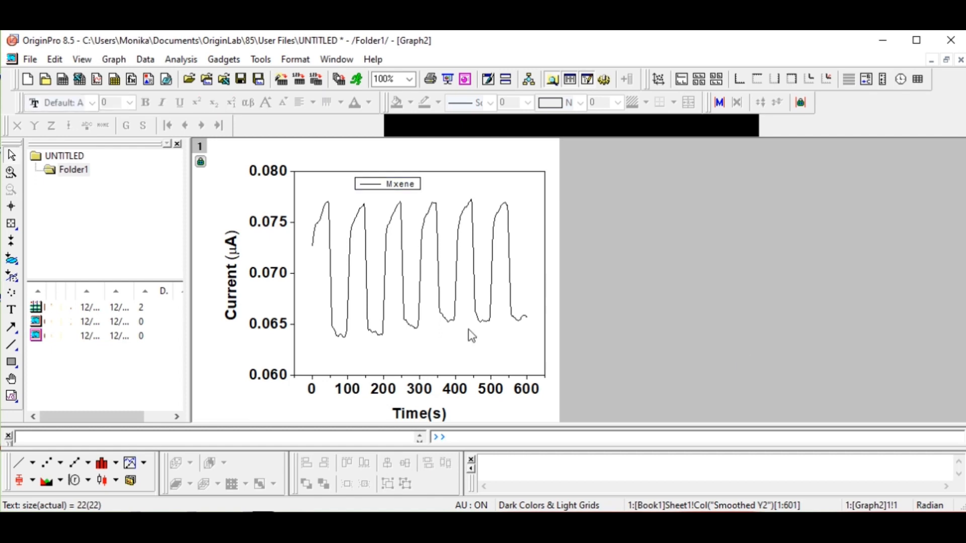
Set the plotted curve's line width to 5 and its colour to red
{"action": "left_click", "coordinate": [406, 292]}
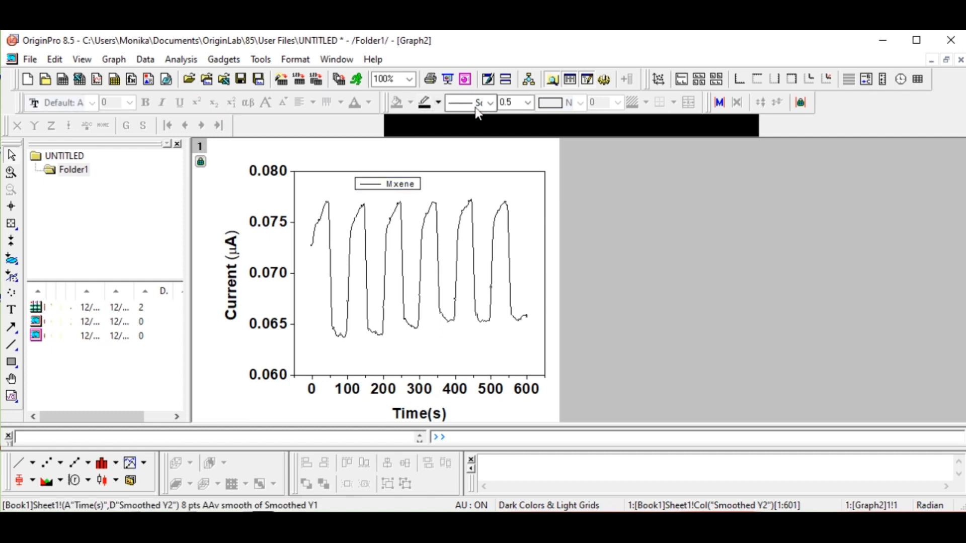
{"action": "left_click", "coordinate": [528, 103]}
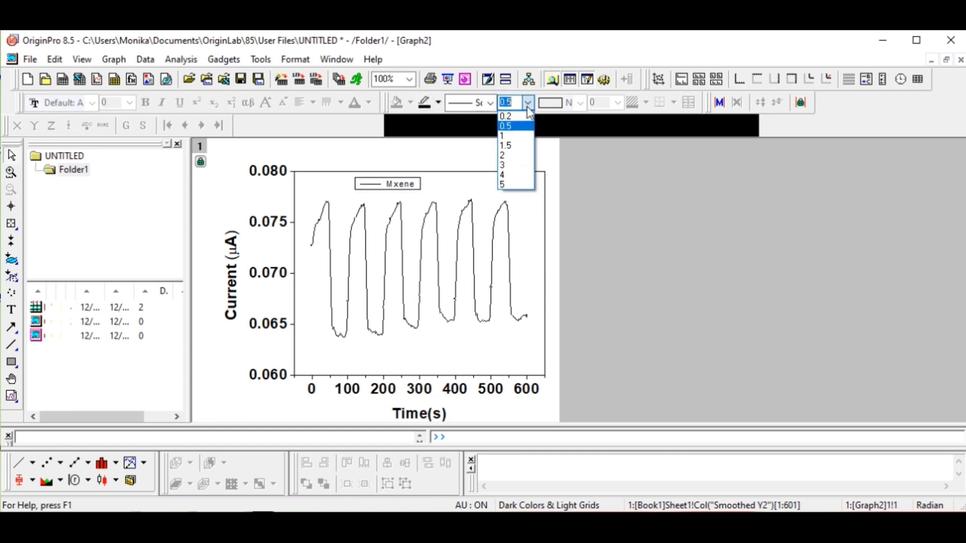
{"action": "left_click", "coordinate": [518, 186]}
{"action": "left_click", "coordinate": [438, 102]}
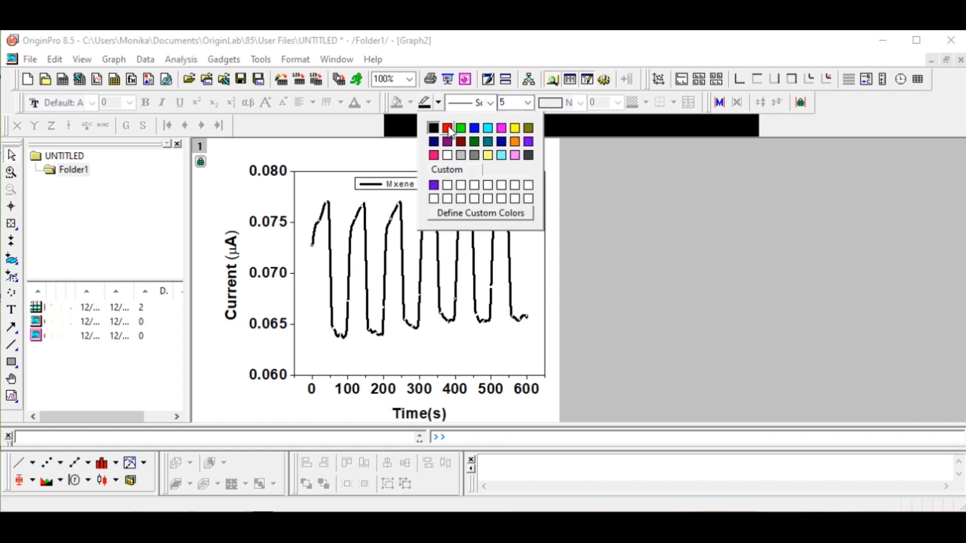
{"action": "left_click", "coordinate": [443, 127]}
{"action": "left_click", "coordinate": [728, 300]}
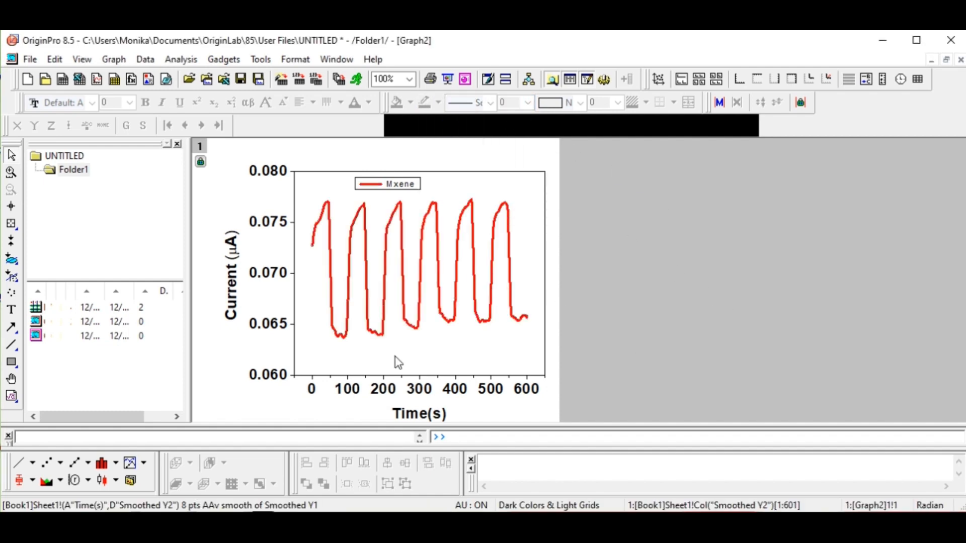
Set the X axis scale to run from 0 to 600 and apply it to the graph
{"action": "double_click", "coordinate": [359, 381]}
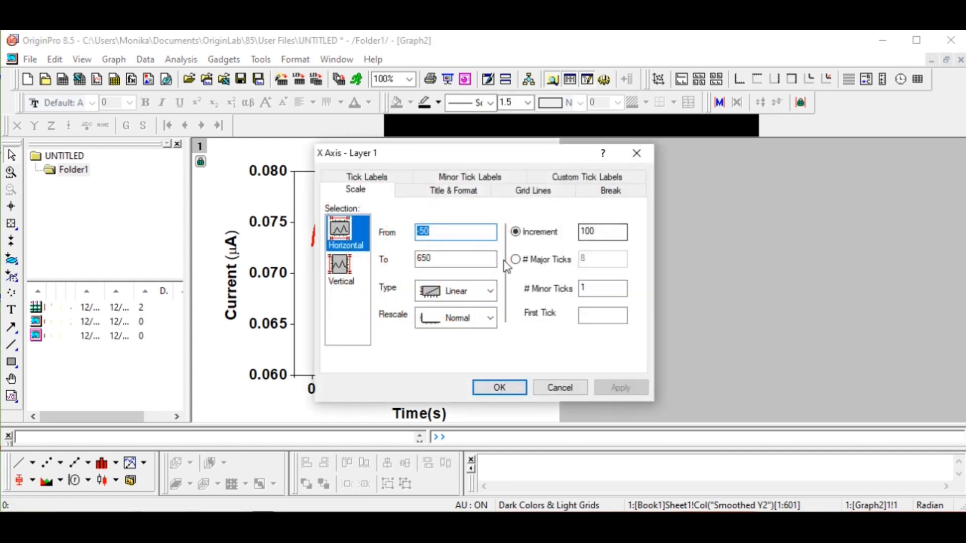
{"action": "type", "text": "0"}
{"action": "key", "text": "Tab"}
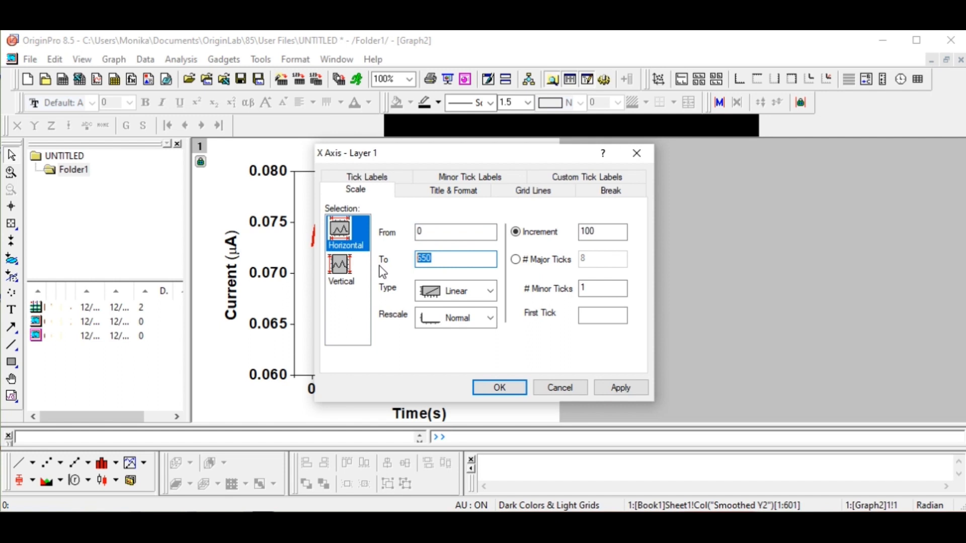
{"action": "type", "text": "600"}
{"action": "left_click", "coordinate": [620, 387]}
{"action": "left_click", "coordinate": [540, 387]}
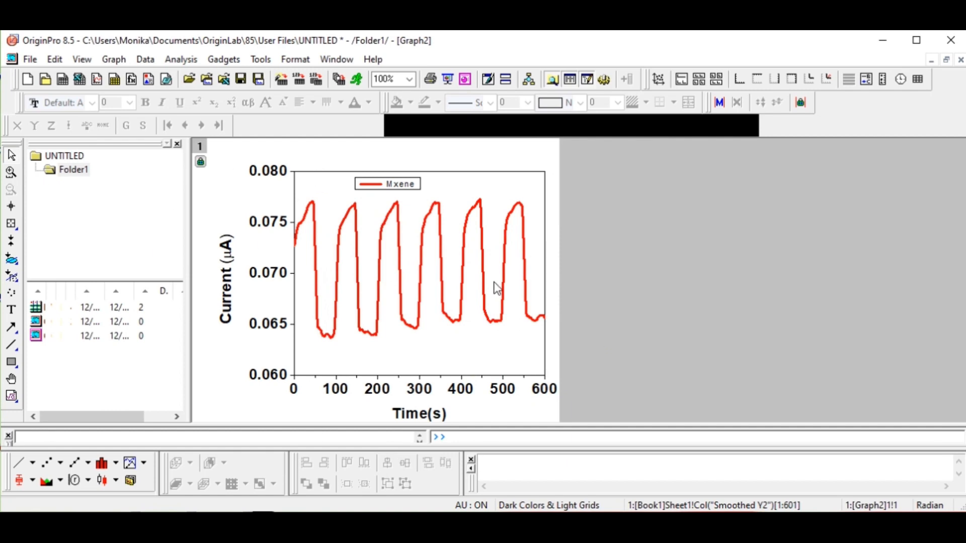
Make the legend text "Mxene" bold and set its font size to 36 points
{"action": "left_click", "coordinate": [405, 186]}
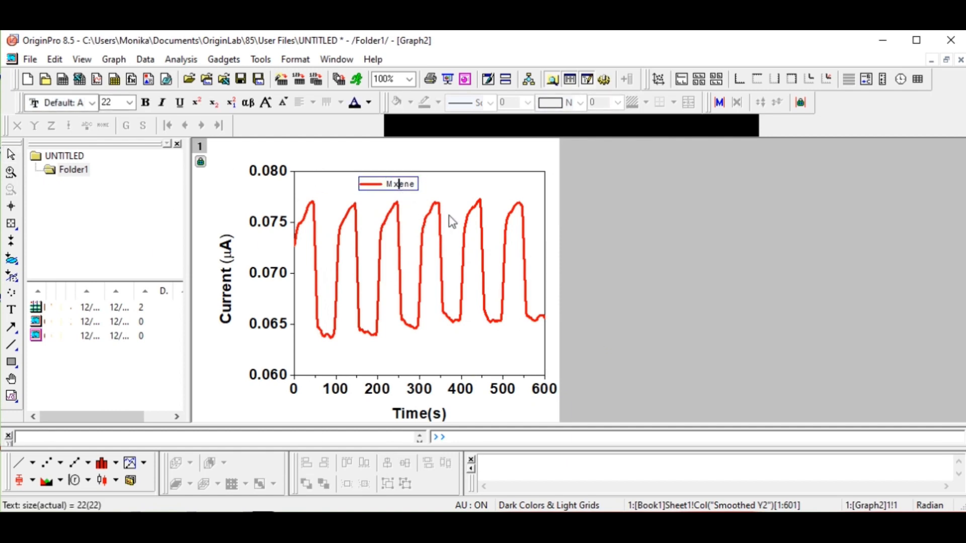
{"action": "key", "text": "ctrl+a"}
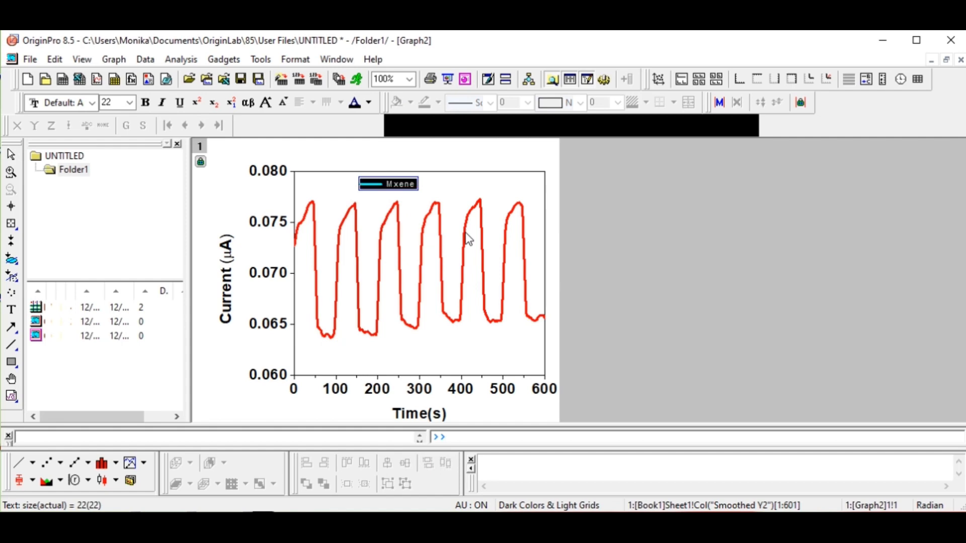
{"action": "left_click", "coordinate": [129, 103]}
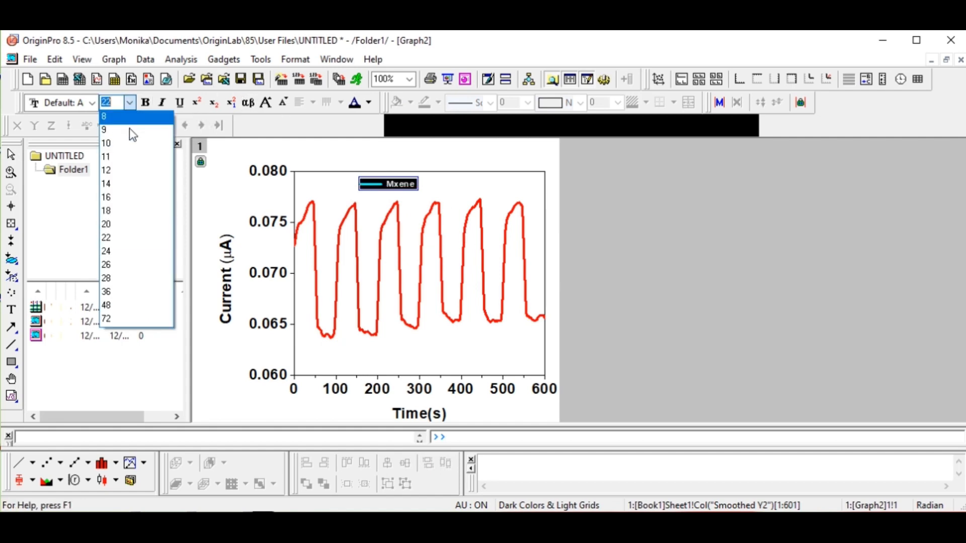
{"action": "left_click", "coordinate": [130, 278]}
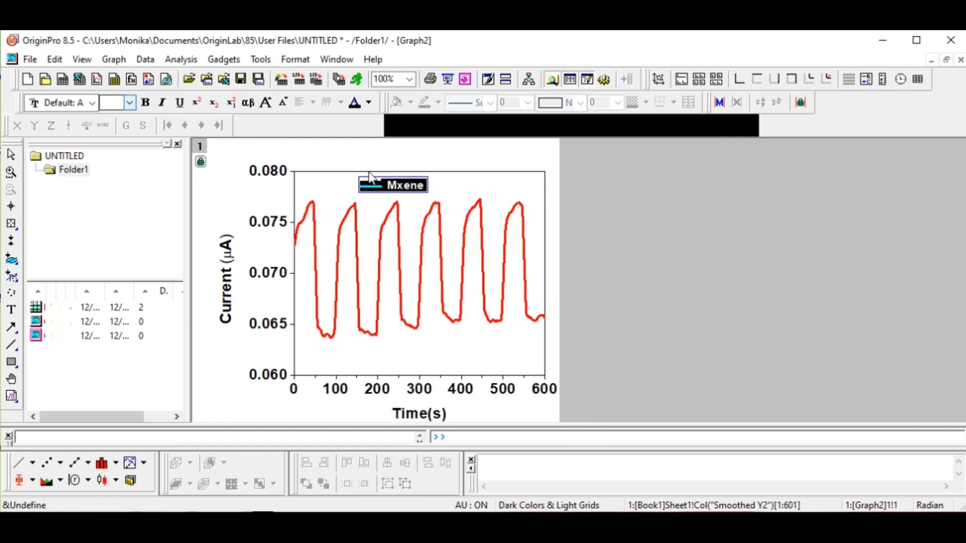
{"action": "double_click", "coordinate": [410, 186]}
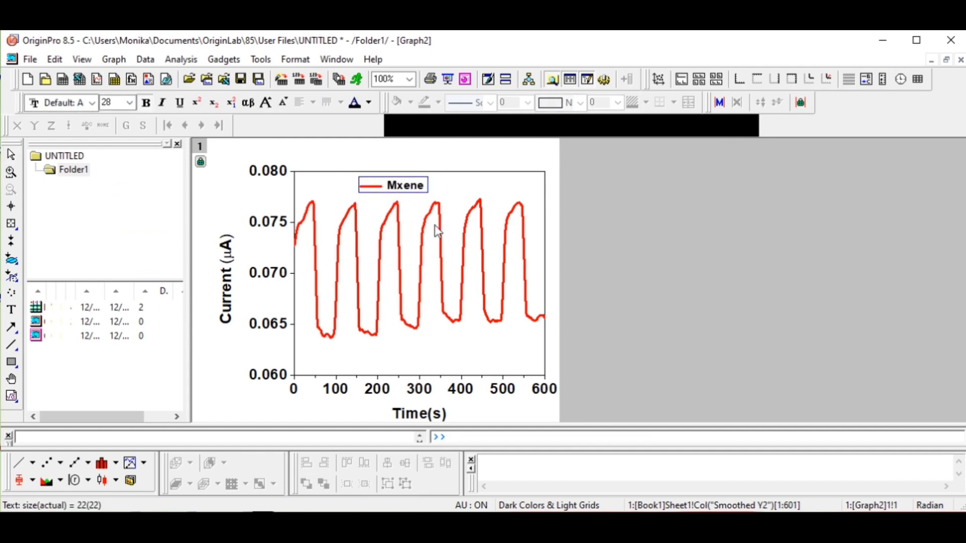
{"action": "key", "text": "ctrl+a"}
{"action": "left_click", "coordinate": [130, 102]}
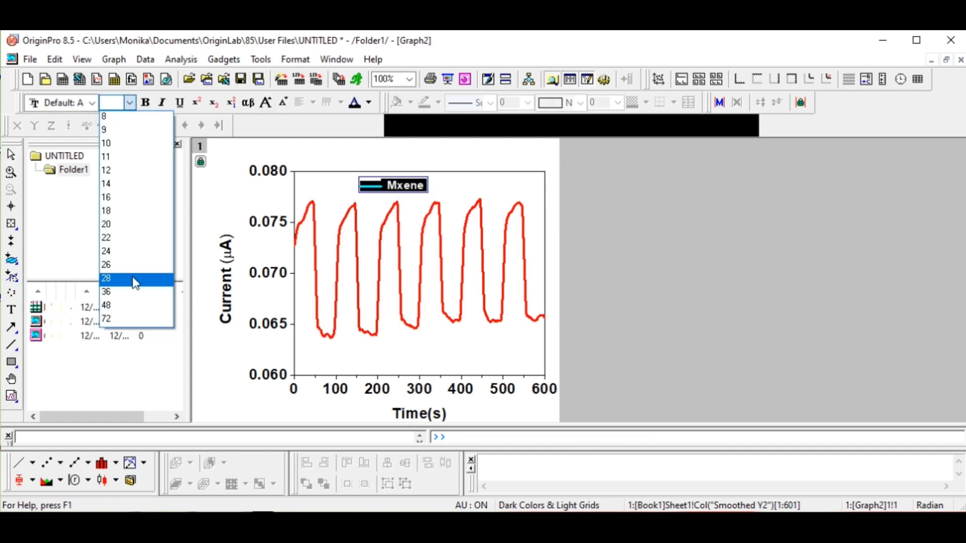
{"action": "left_click", "coordinate": [129, 289]}
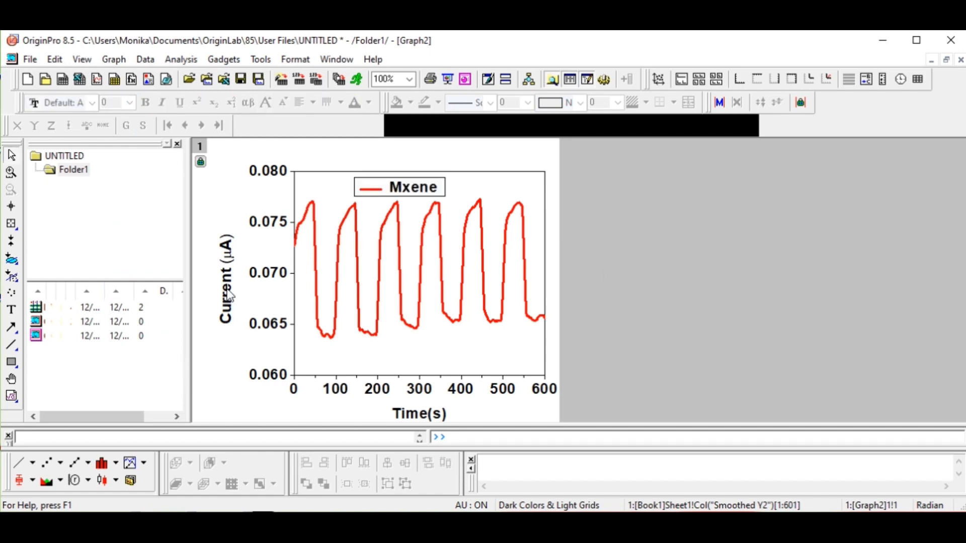
{"action": "left_click", "coordinate": [418, 191]}
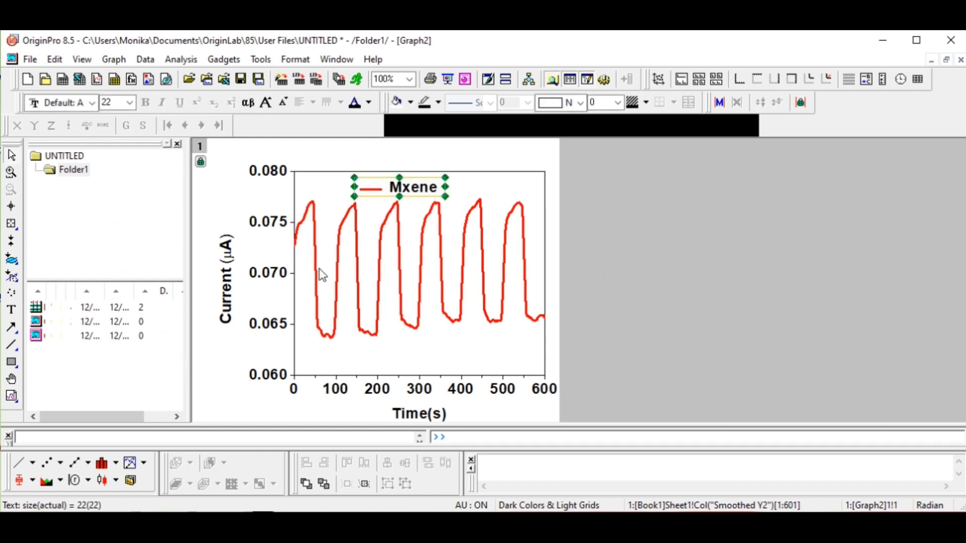
{"action": "left_click", "coordinate": [232, 277]}
{"action": "left_click", "coordinate": [232, 277]}
{"action": "key", "text": "ctrl+a"}
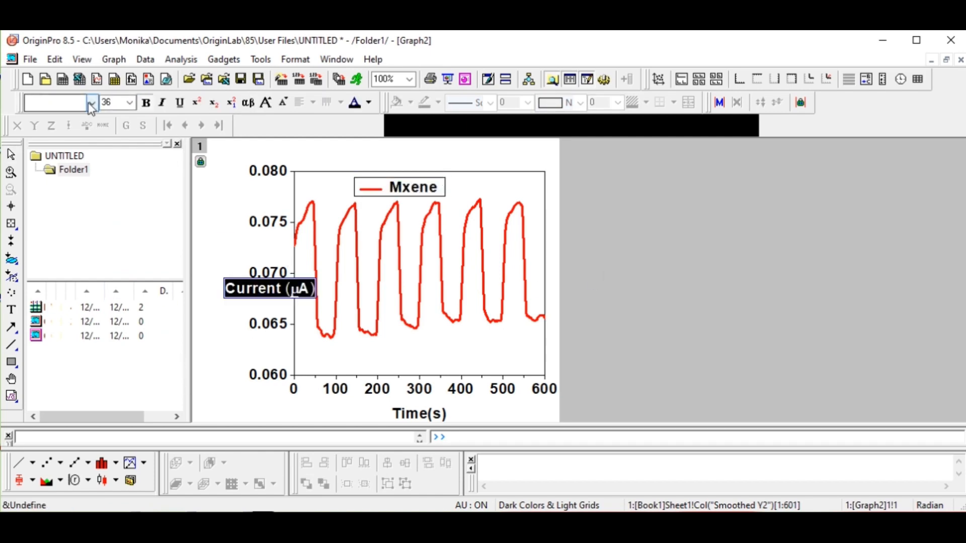
{"action": "left_click", "coordinate": [668, 243]}
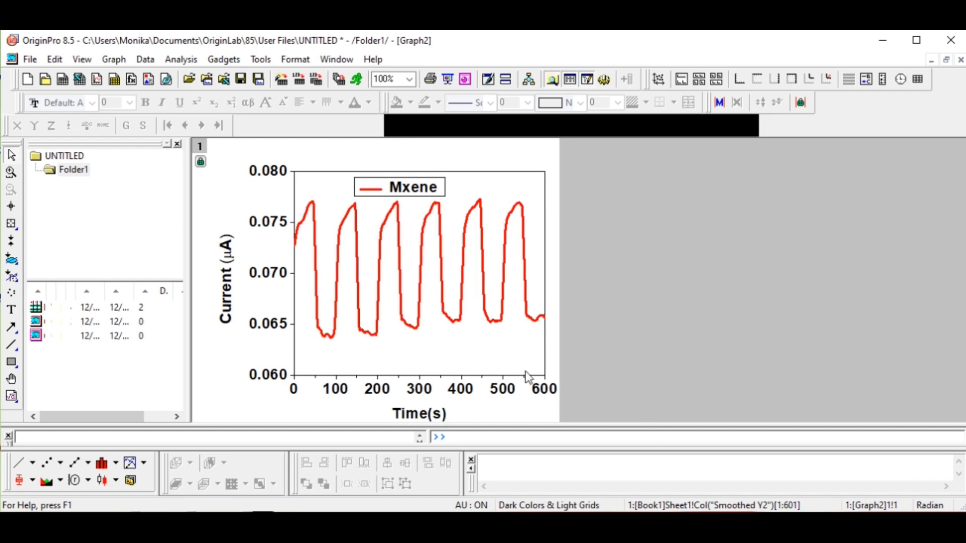
Remove the frame around the legend by setting its background to (None) in the object properties
{"action": "left_click", "coordinate": [417, 194]}
{"action": "left_click", "coordinate": [418, 197]}
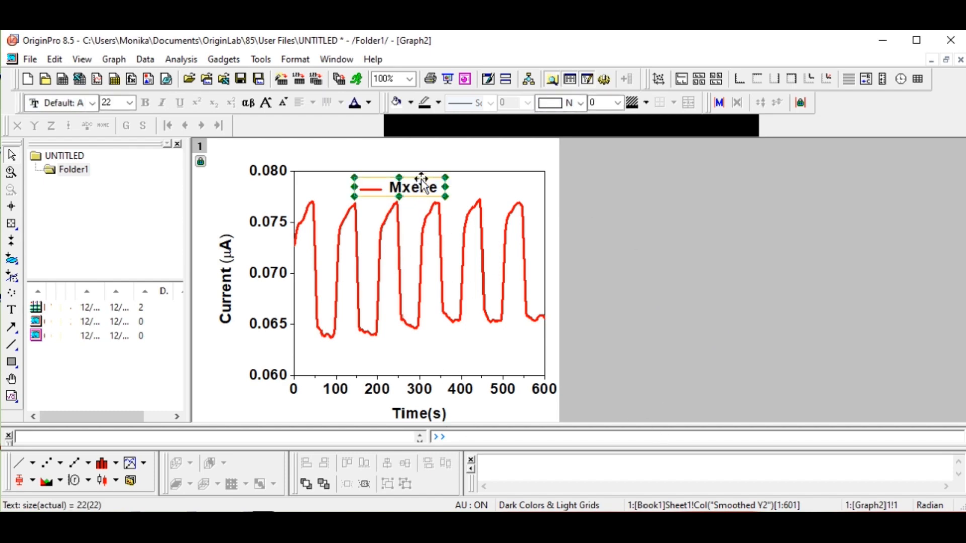
{"action": "left_click", "coordinate": [476, 183]}
{"action": "right_click", "coordinate": [420, 189]}
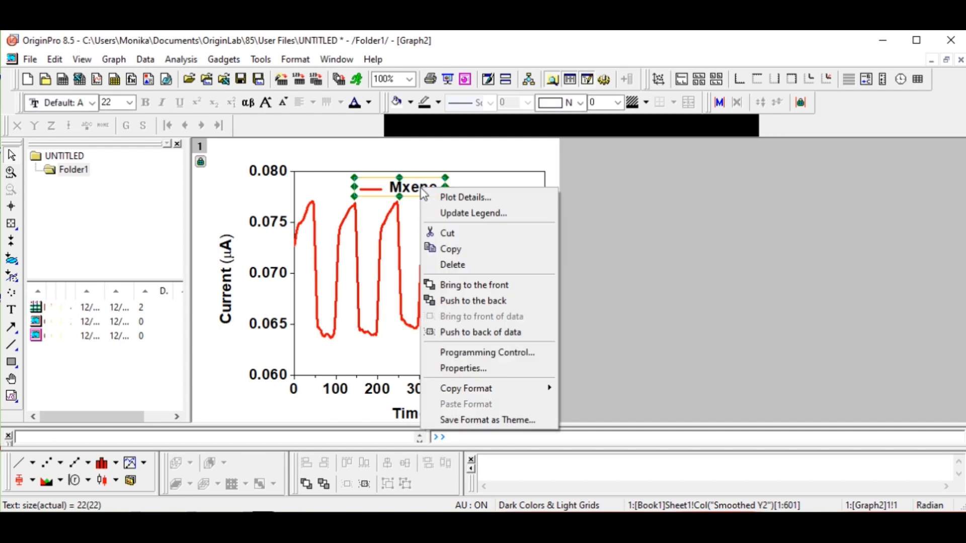
{"action": "left_click", "coordinate": [509, 370]}
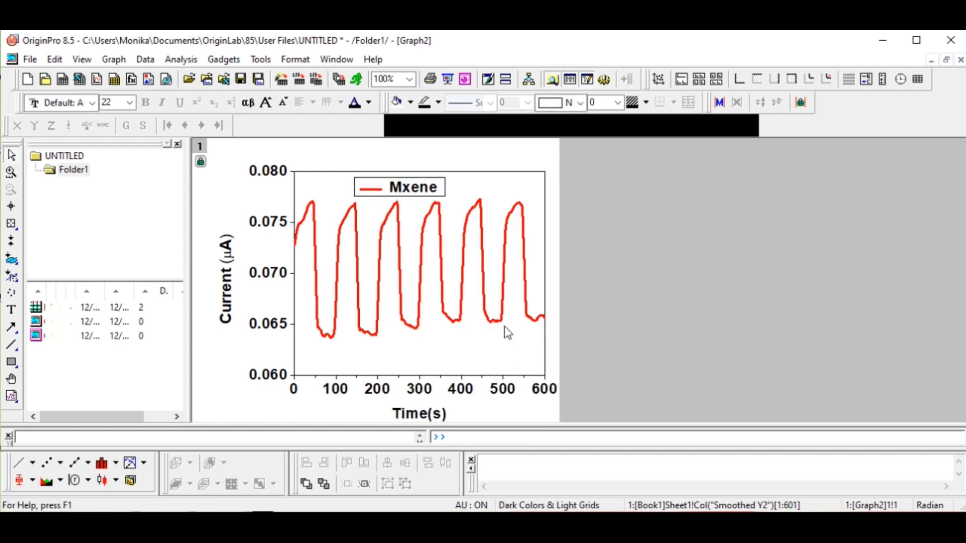
{"action": "left_click", "coordinate": [414, 159]}
{"action": "left_click", "coordinate": [415, 173]}
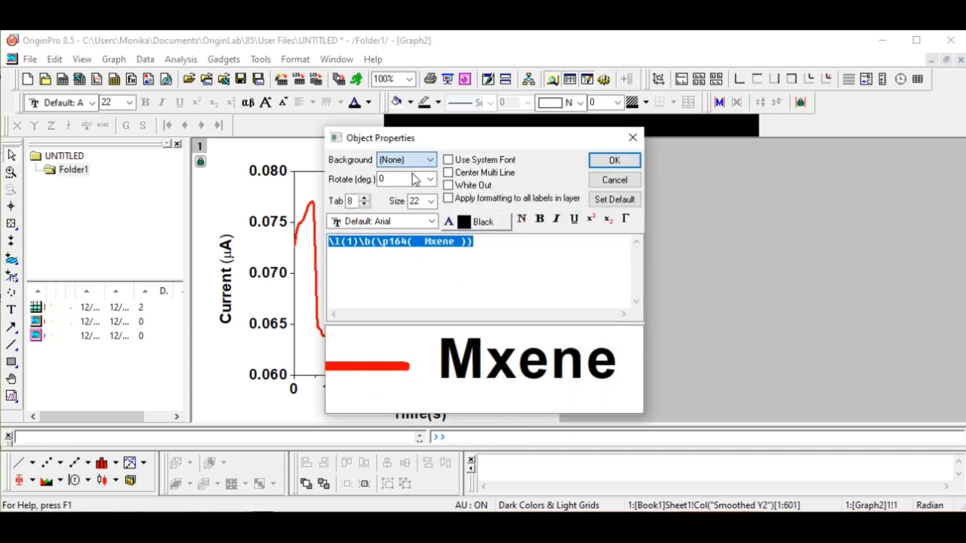
{"action": "left_click", "coordinate": [626, 159]}
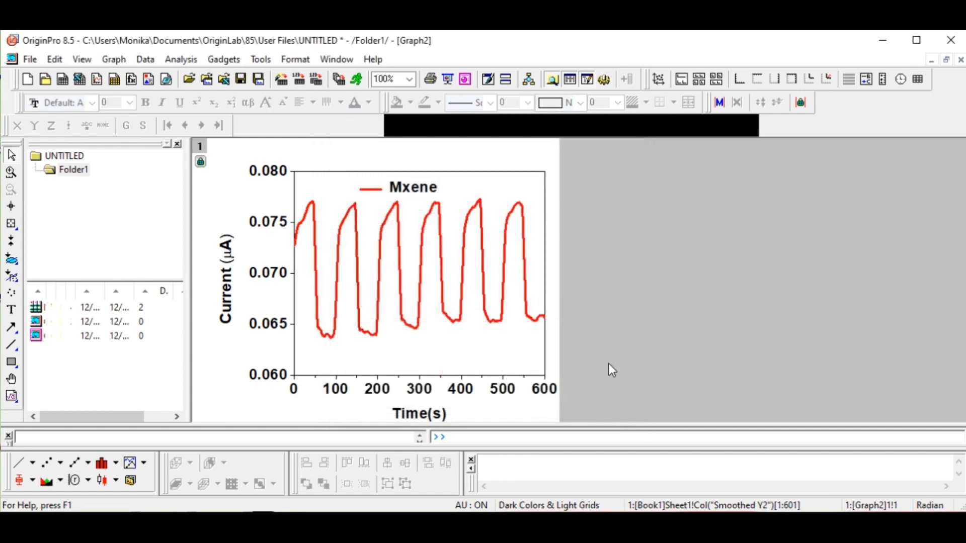
Move the legend to the lower-left corner inside the plot frame, below the curve
{"action": "left_click", "coordinate": [416, 189]}
{"action": "left_click_drag", "start_coordinate": [416, 188], "coordinate": [358, 358]}
{"action": "left_click", "coordinate": [502, 206]}
{"action": "left_click", "coordinate": [357, 187]}
{"action": "left_click", "coordinate": [589, 347]}
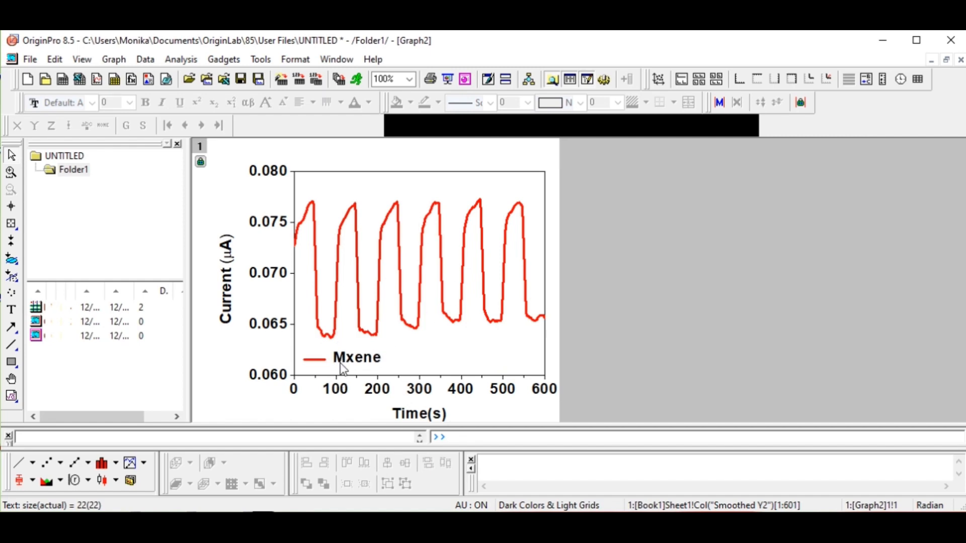
{"action": "left_click", "coordinate": [356, 352]}
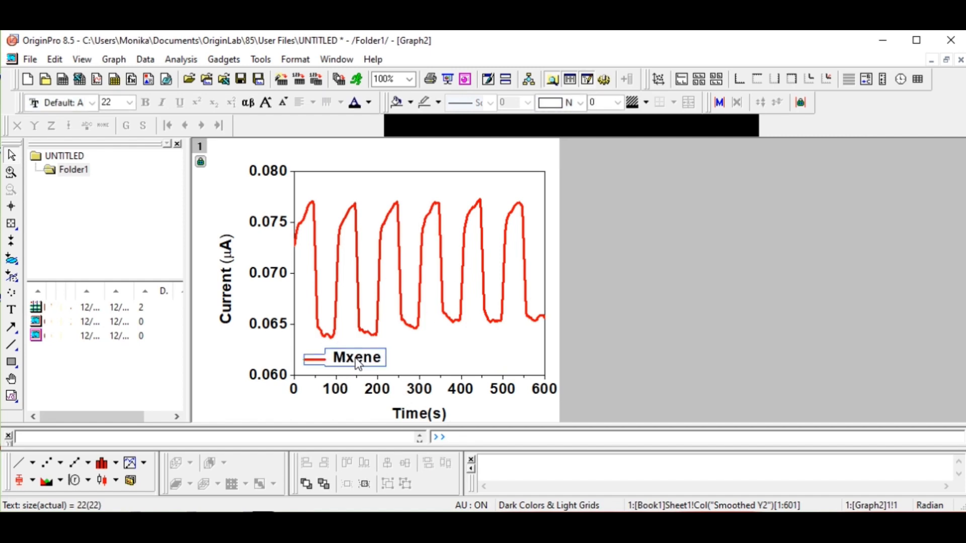
{"action": "left_click", "coordinate": [520, 354]}
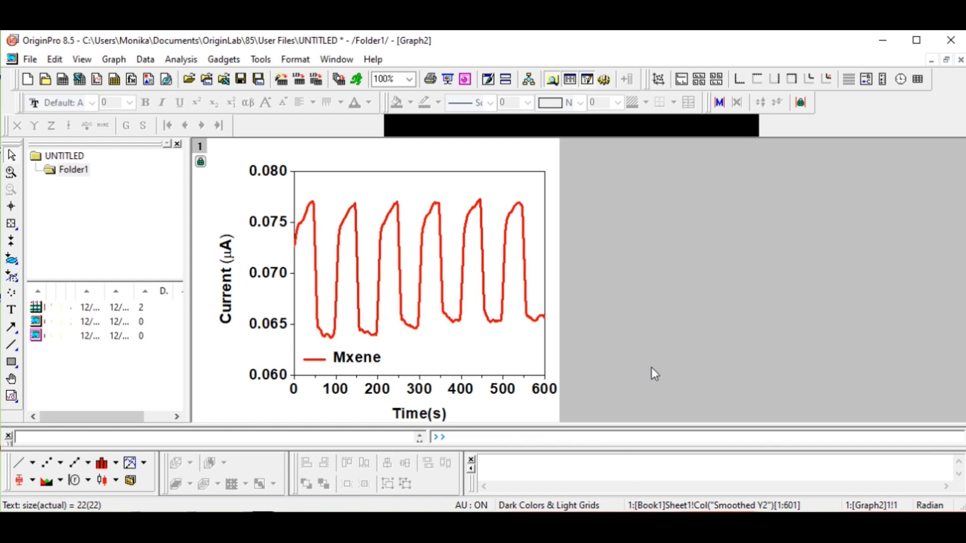
Open the export settings for the graph page and set the file name to "sensor"
{"action": "right_click", "coordinate": [554, 415]}
{"action": "left_click", "coordinate": [898, 230]}
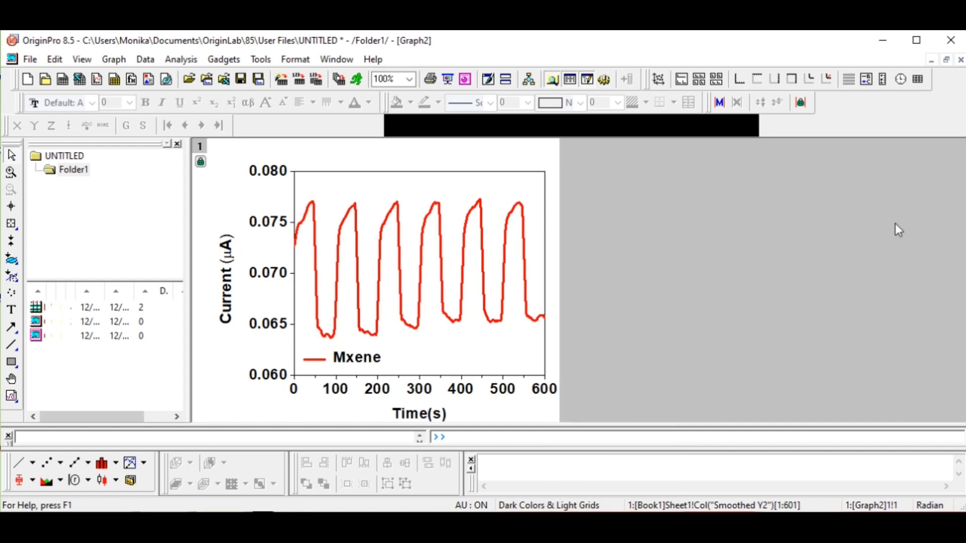
{"action": "right_click", "coordinate": [532, 411]}
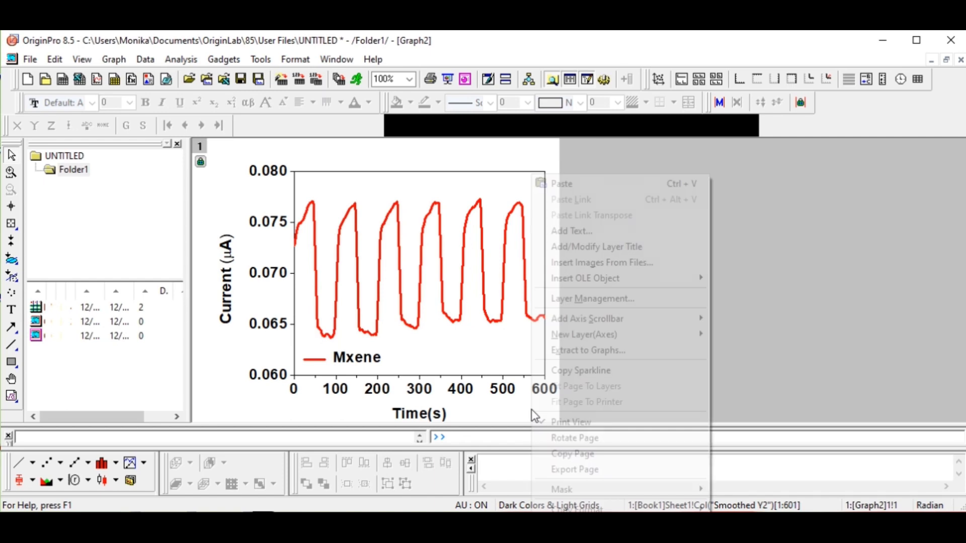
{"action": "left_click", "coordinate": [596, 471]}
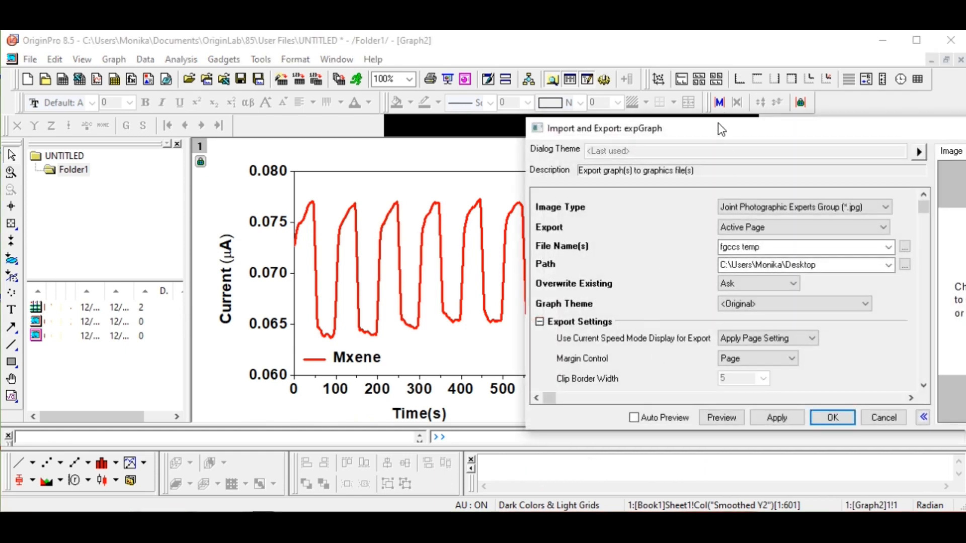
{"action": "left_click_drag", "start_coordinate": [718, 123], "coordinate": [590, 103]}
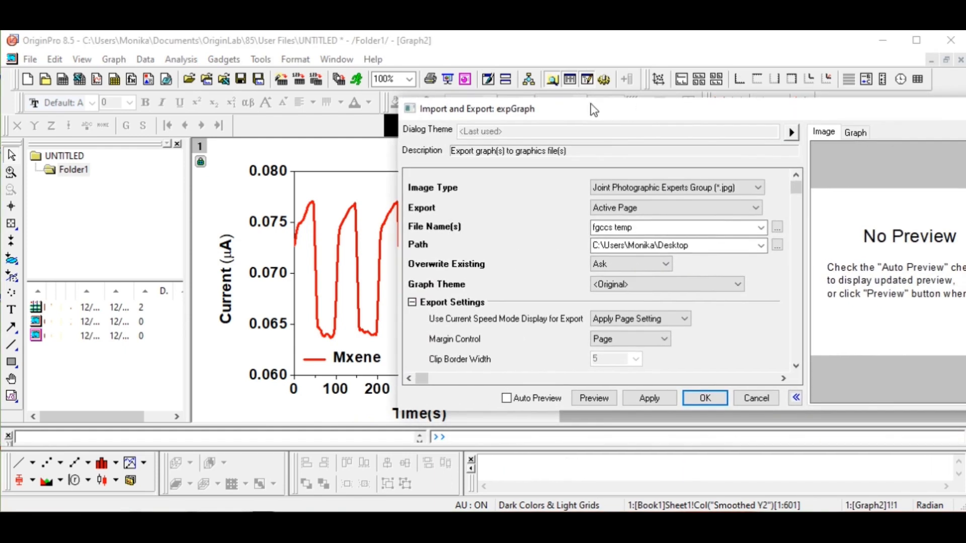
{"action": "left_click", "coordinate": [656, 225]}
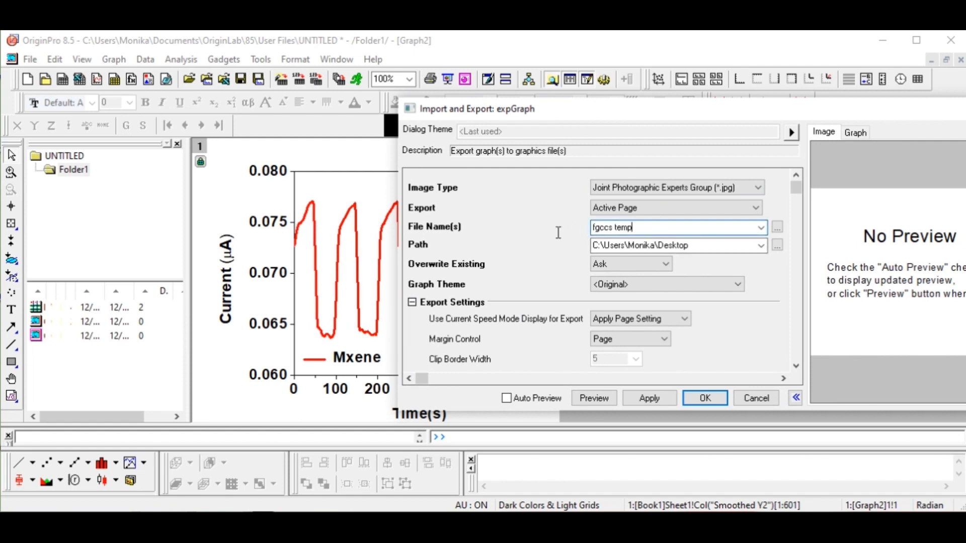
{"action": "left_click_drag", "start_coordinate": [651, 225], "coordinate": [592, 229]}
{"action": "type", "text": "sensor"}
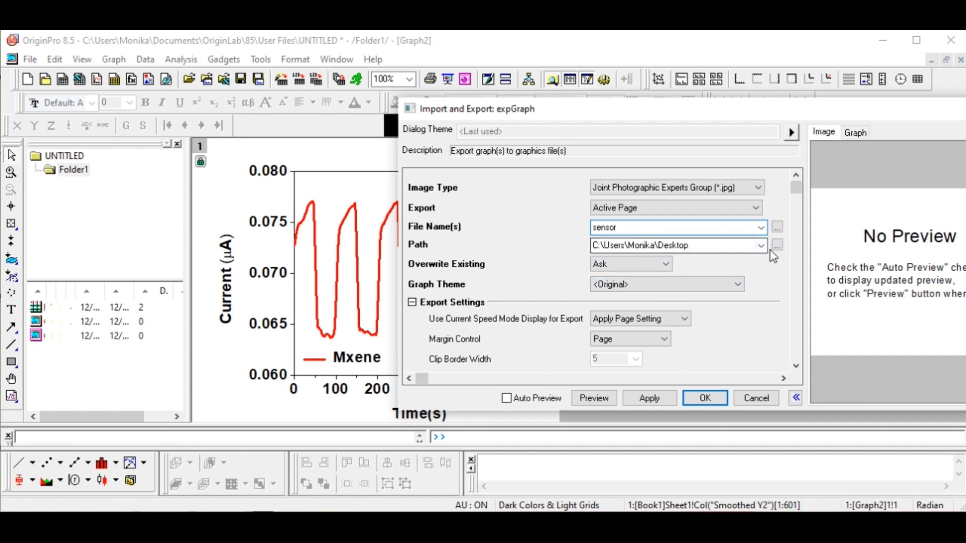
Set the JPG resolution to 1200 DPI, export the graph, and close the resulting script window
{"action": "scroll", "coordinate": [733, 322], "scroll_direction": "down", "scroll_amount": 3}
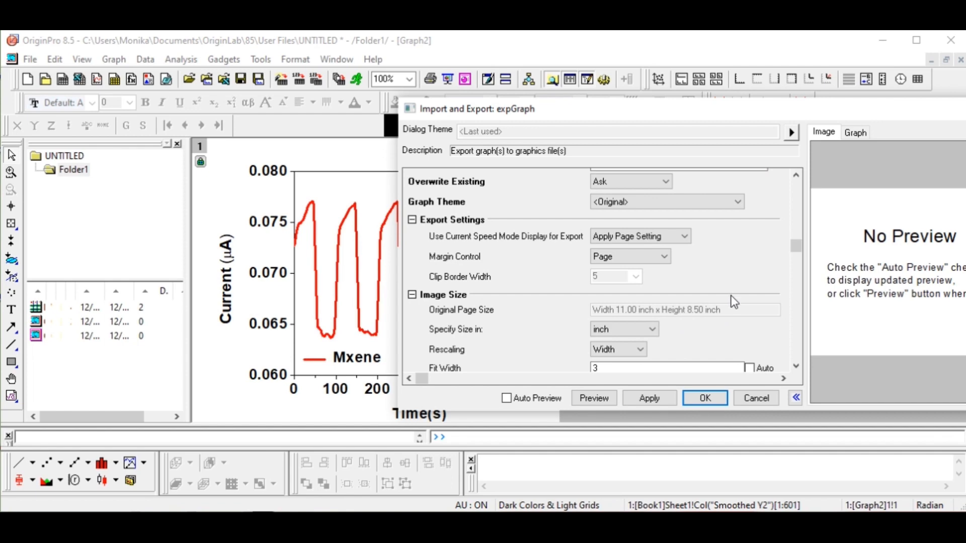
{"action": "scroll", "coordinate": [731, 300], "scroll_direction": "down", "scroll_amount": 1}
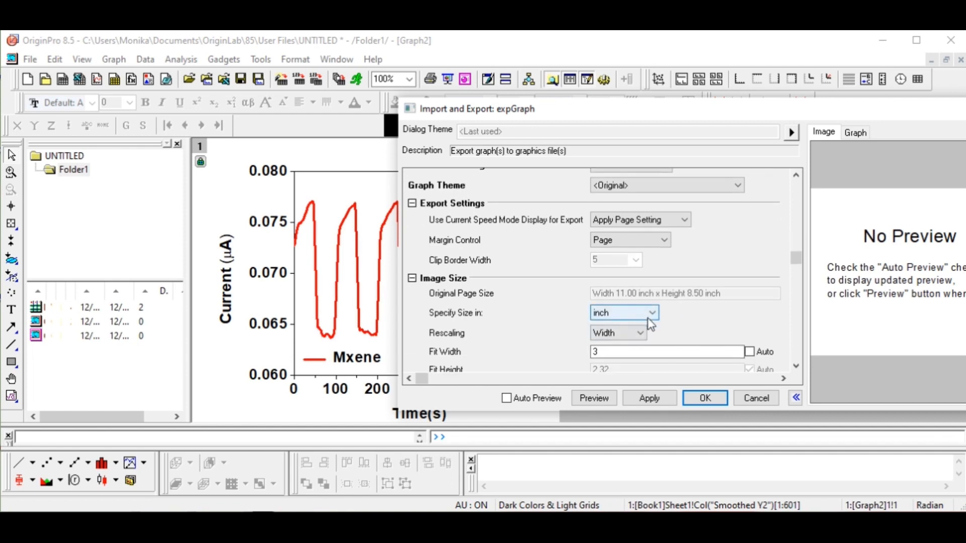
{"action": "left_click", "coordinate": [622, 352]}
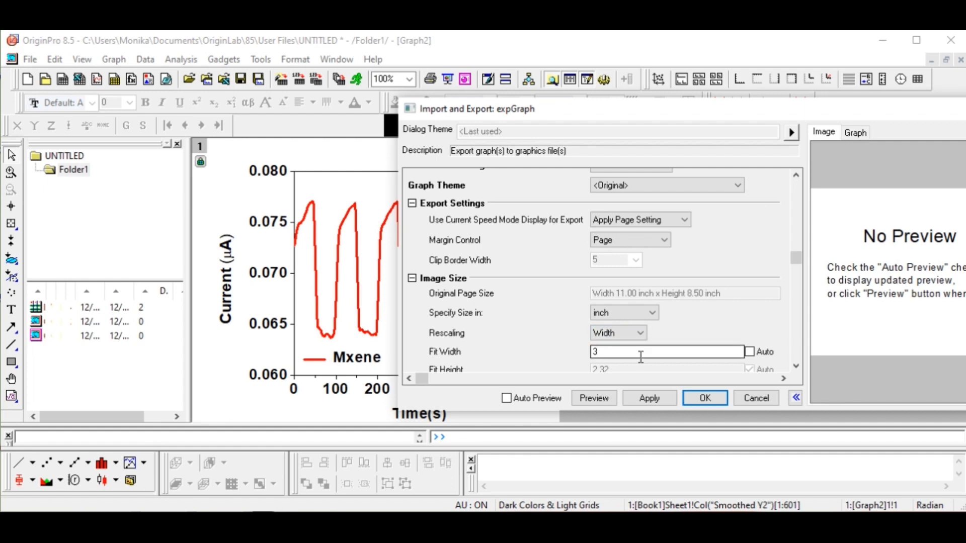
{"action": "scroll", "coordinate": [628, 355], "scroll_direction": "down", "scroll_amount": 2}
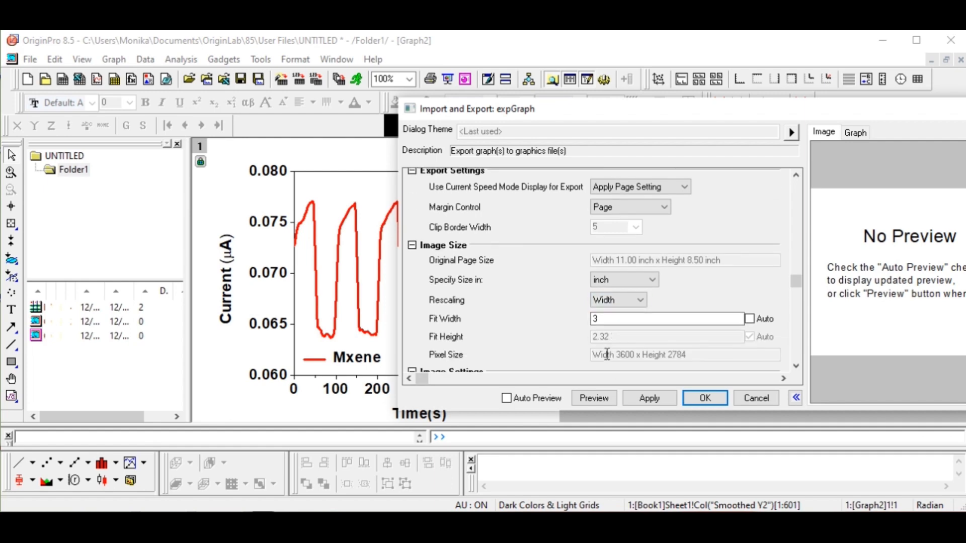
{"action": "scroll", "coordinate": [607, 354], "scroll_direction": "down", "scroll_amount": 4}
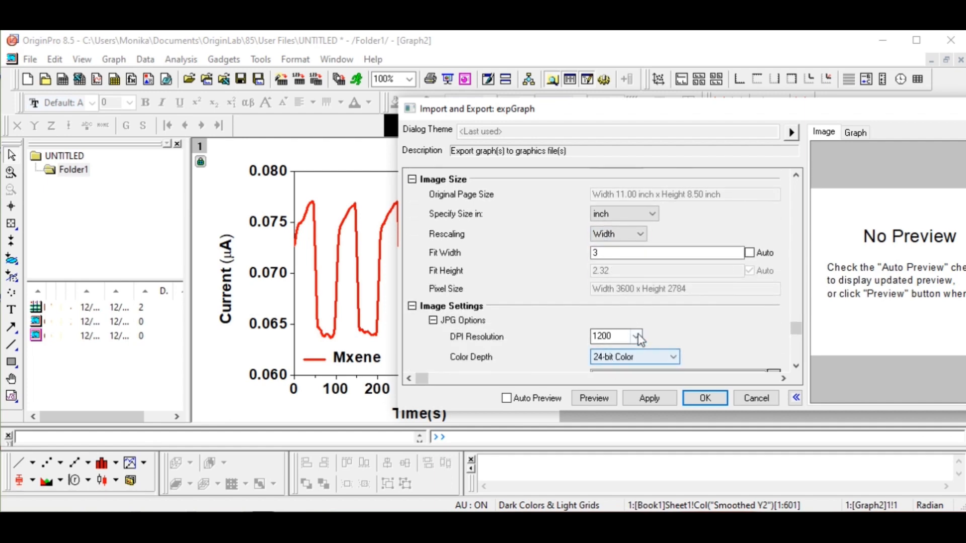
{"action": "left_click", "coordinate": [636, 339]}
{"action": "left_click", "coordinate": [633, 349]}
{"action": "left_click", "coordinate": [638, 336]}
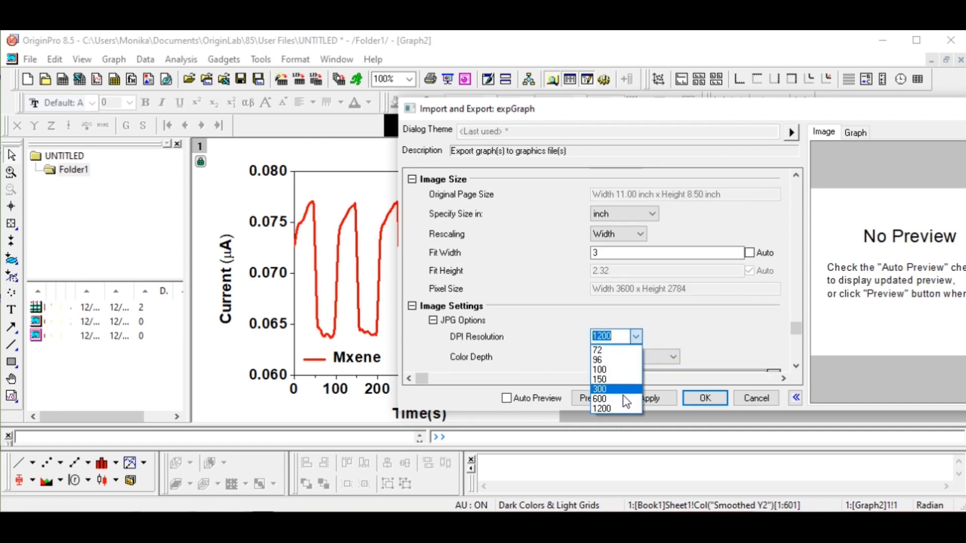
{"action": "left_click", "coordinate": [620, 408]}
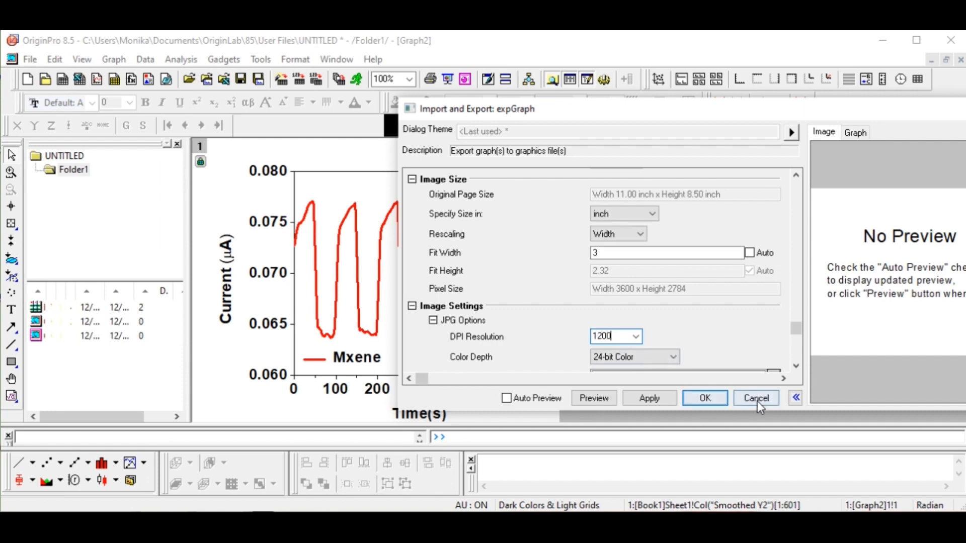
{"action": "left_click", "coordinate": [705, 400]}
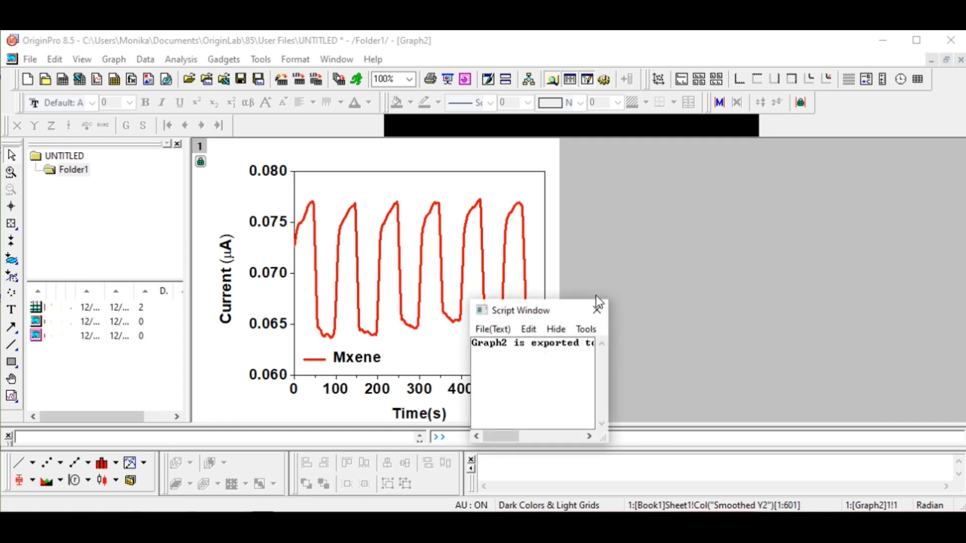
{"action": "left_click", "coordinate": [600, 309]}
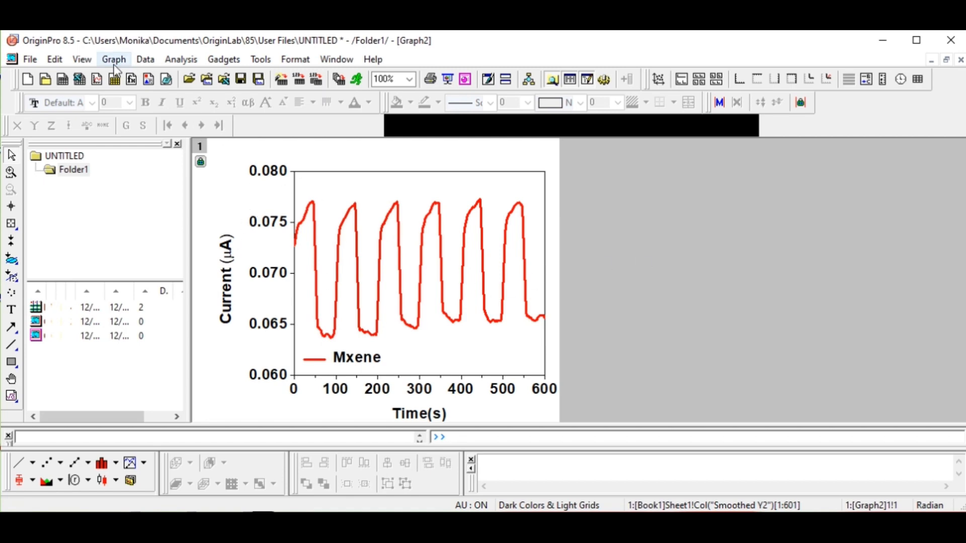
Add the text label "(a)" outside the frame beside the top of the Y axis and set its font size to 28
{"action": "left_click", "coordinate": [11, 310]}
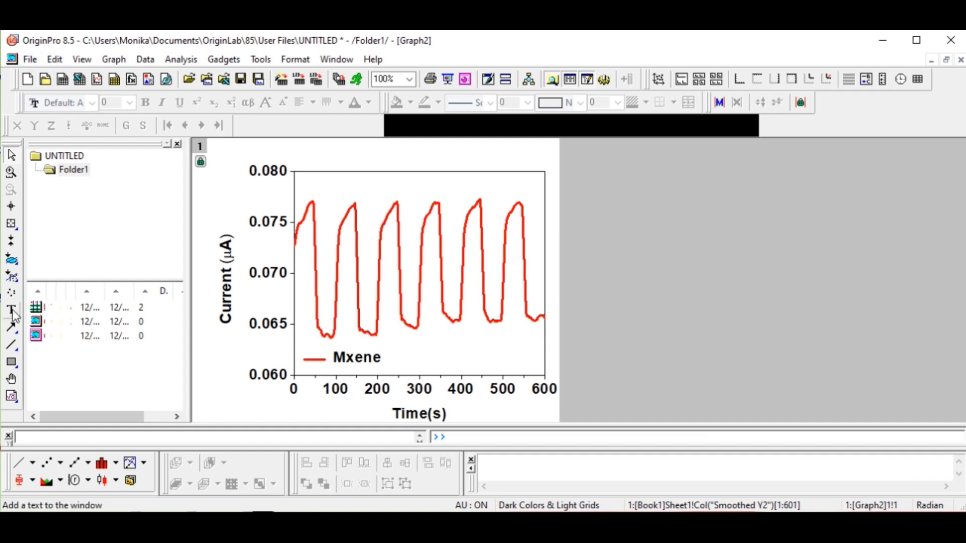
{"action": "left_click", "coordinate": [225, 162]}
{"action": "type", "text": "("}
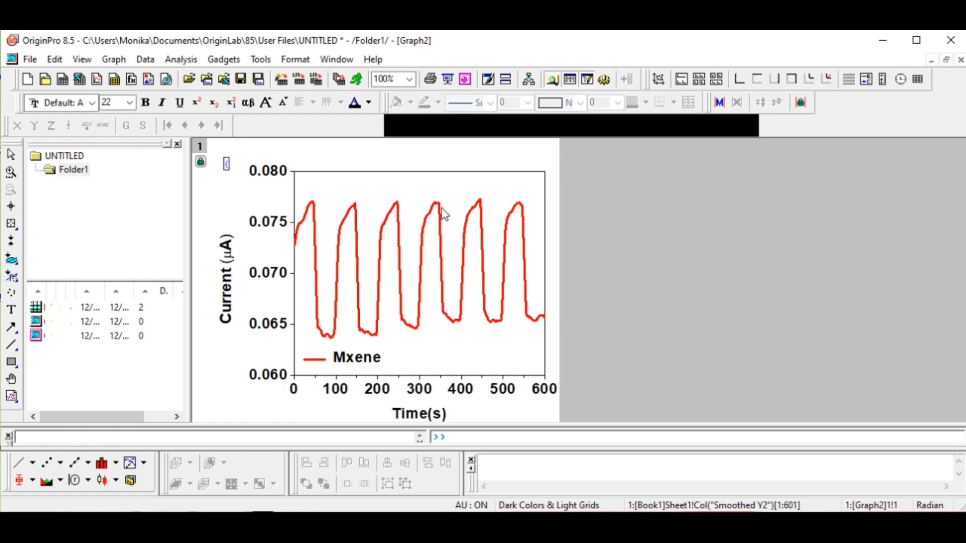
{"action": "type", "text": "a)"}
{"action": "key", "text": "ctrl+a"}
{"action": "left_click", "coordinate": [129, 102]}
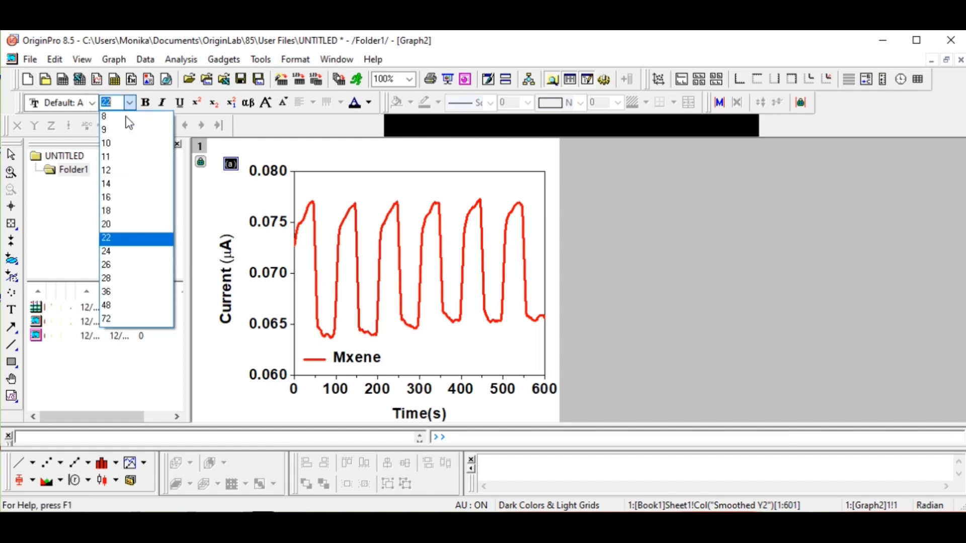
{"action": "left_click", "coordinate": [111, 278]}
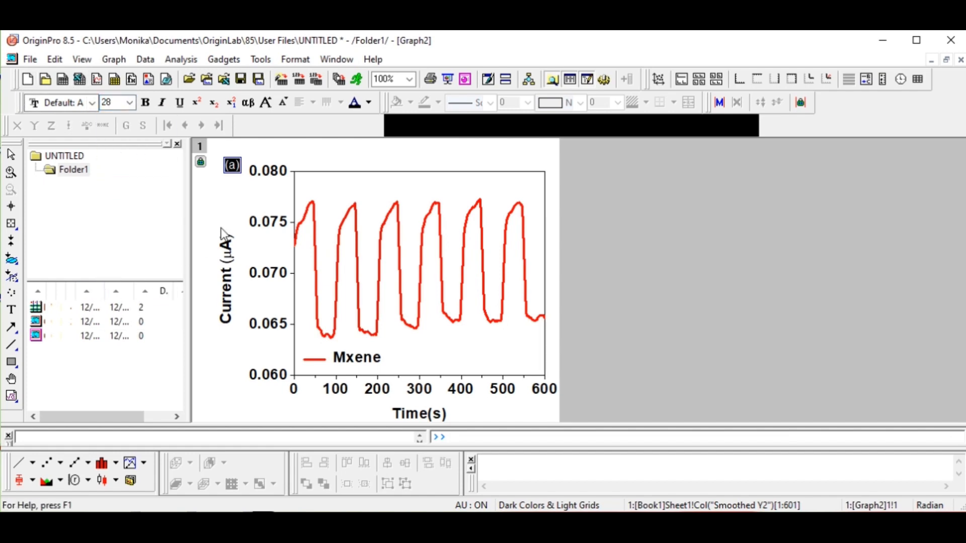
{"action": "left_click", "coordinate": [256, 232]}
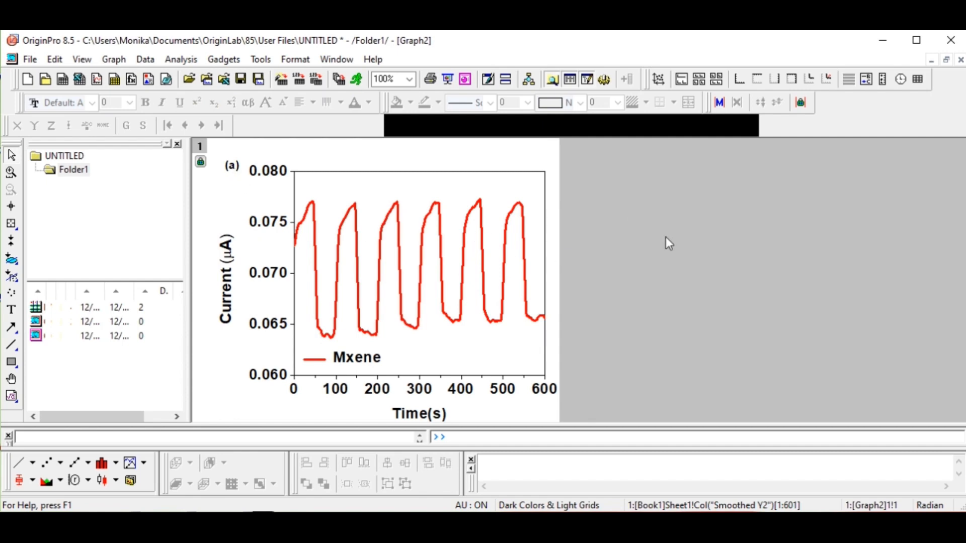
Export the labelled graph page again as the JPG file "sensor", replacing the existing file, and close the script window
{"action": "right_click", "coordinate": [550, 410]}
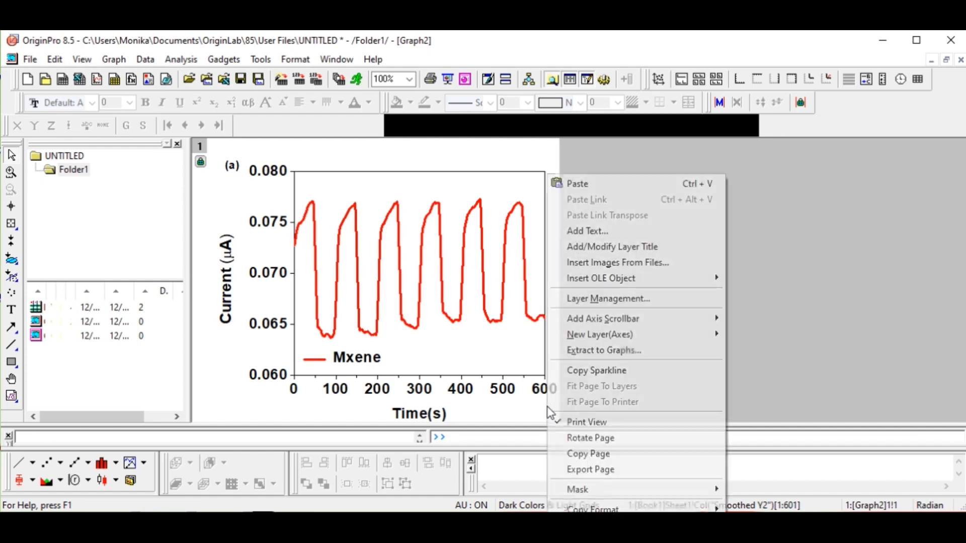
{"action": "left_click", "coordinate": [591, 469]}
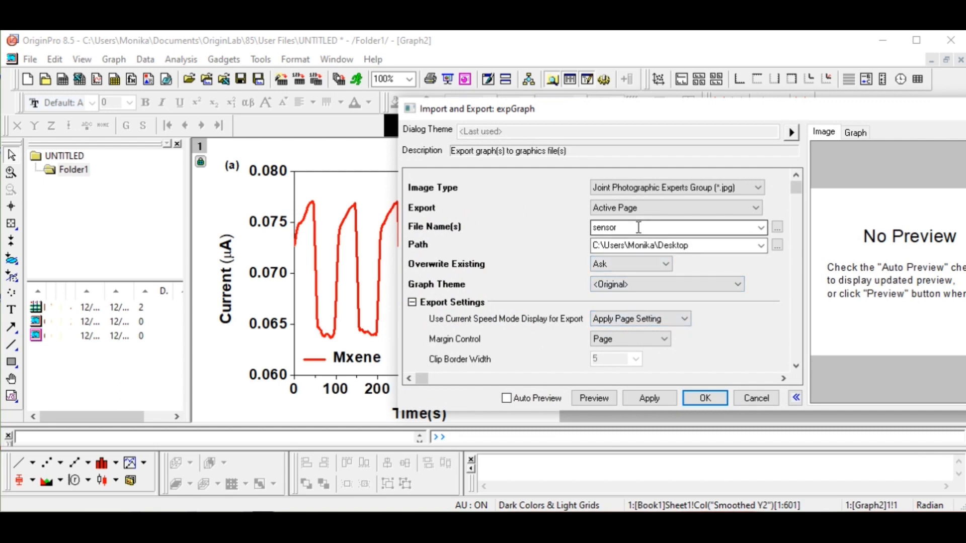
{"action": "scroll", "coordinate": [659, 327], "scroll_direction": "down", "scroll_amount": 10}
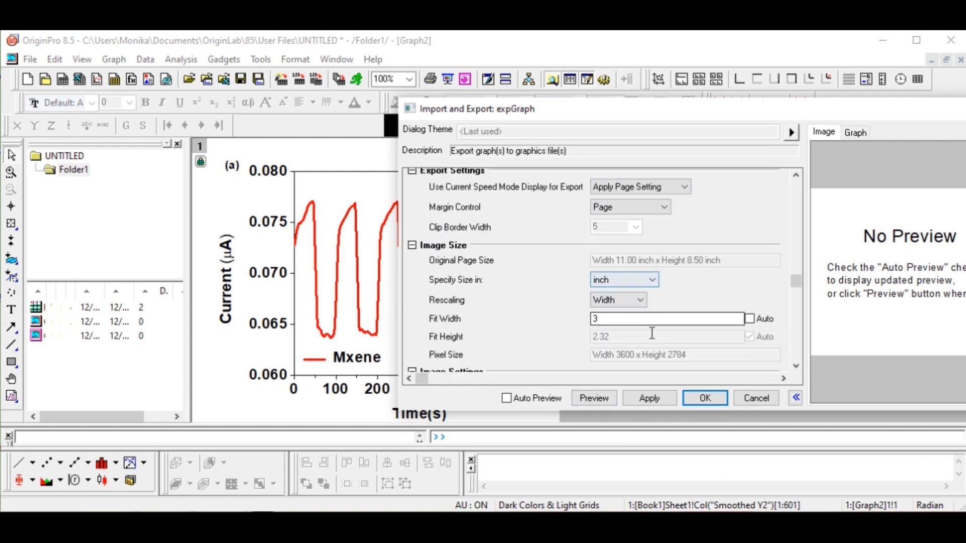
{"action": "scroll", "coordinate": [652, 334], "scroll_direction": "down", "scroll_amount": 5}
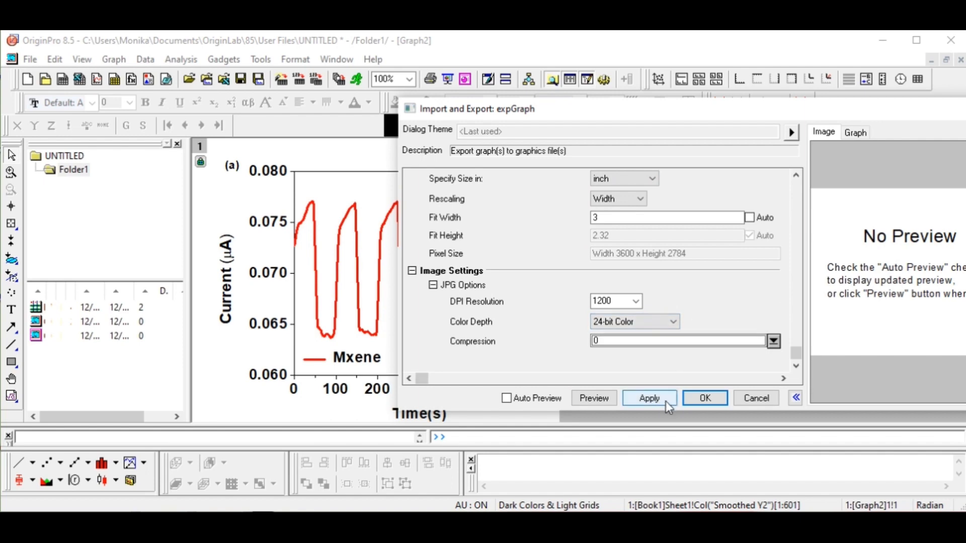
{"action": "left_click", "coordinate": [715, 400]}
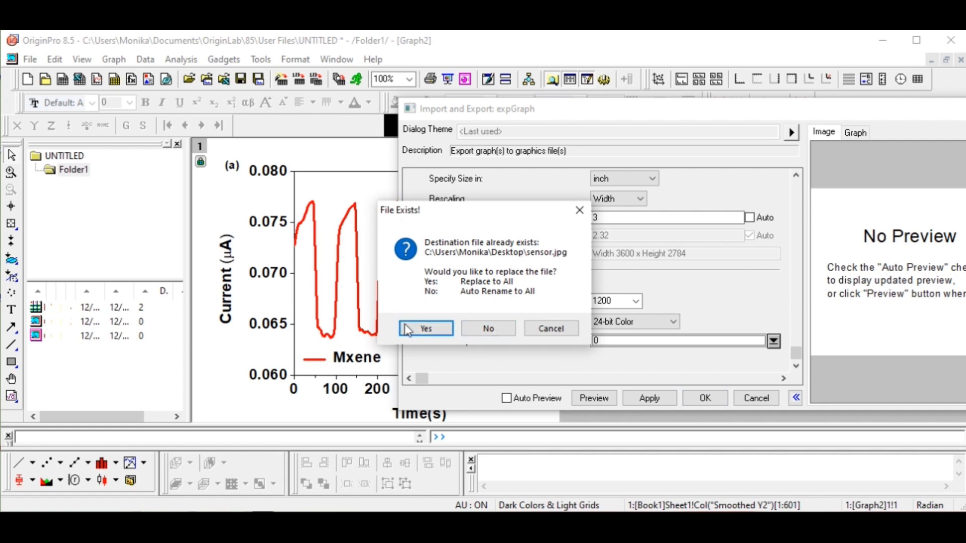
{"action": "left_click", "coordinate": [439, 330]}
{"action": "left_click", "coordinate": [706, 398]}
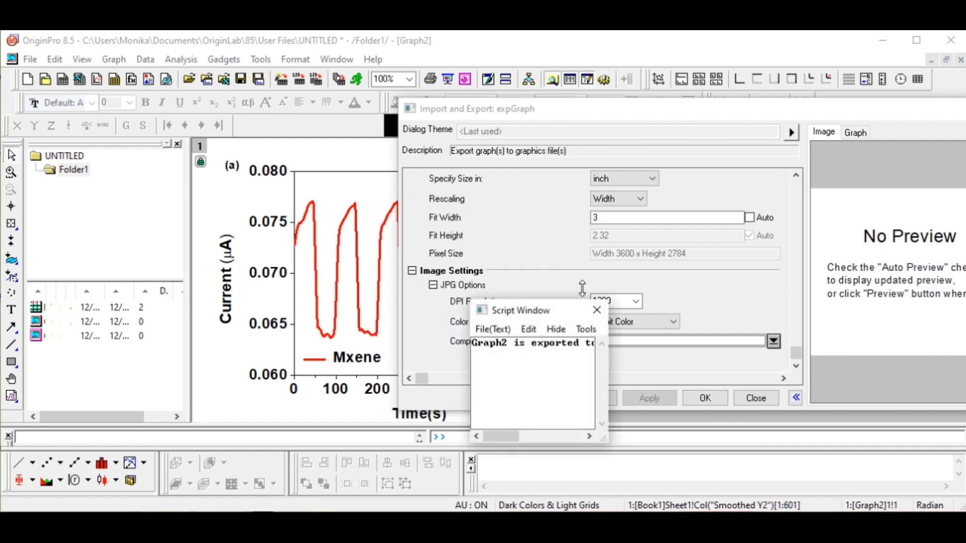
{"action": "left_click", "coordinate": [597, 310]}
{"action": "left_click", "coordinate": [686, 400]}
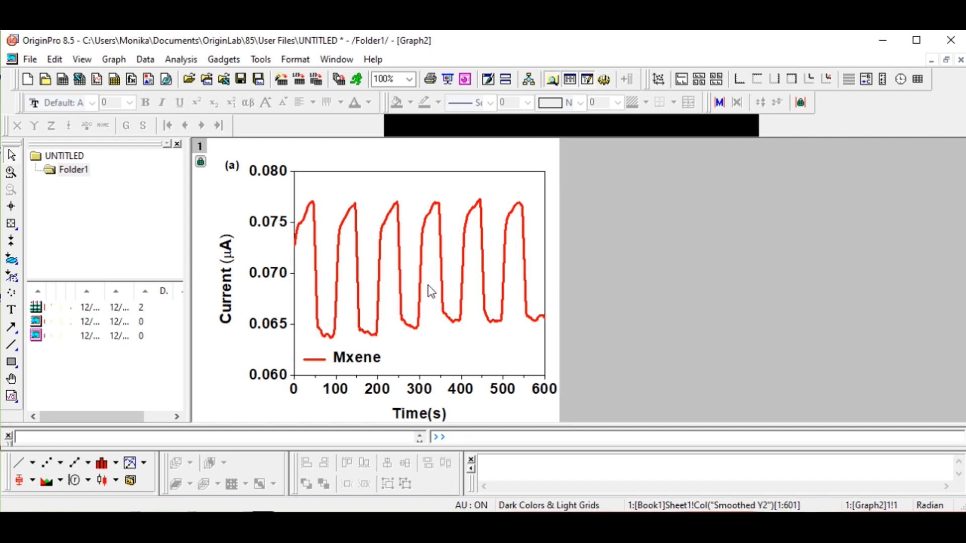
Return to the workbook with the smoothed data and add a new sheet after Sheet1
{"action": "double_click", "coordinate": [110, 308]}
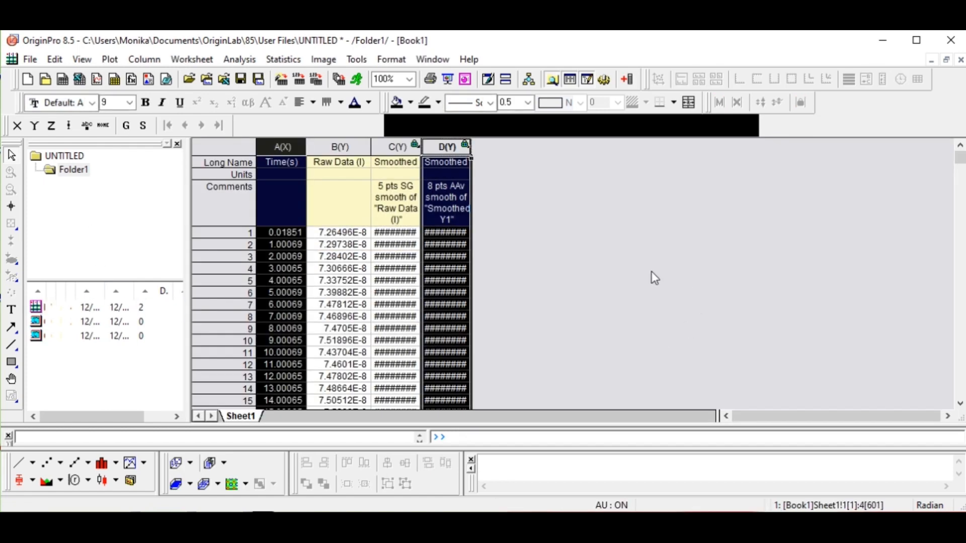
{"action": "left_click", "coordinate": [658, 271]}
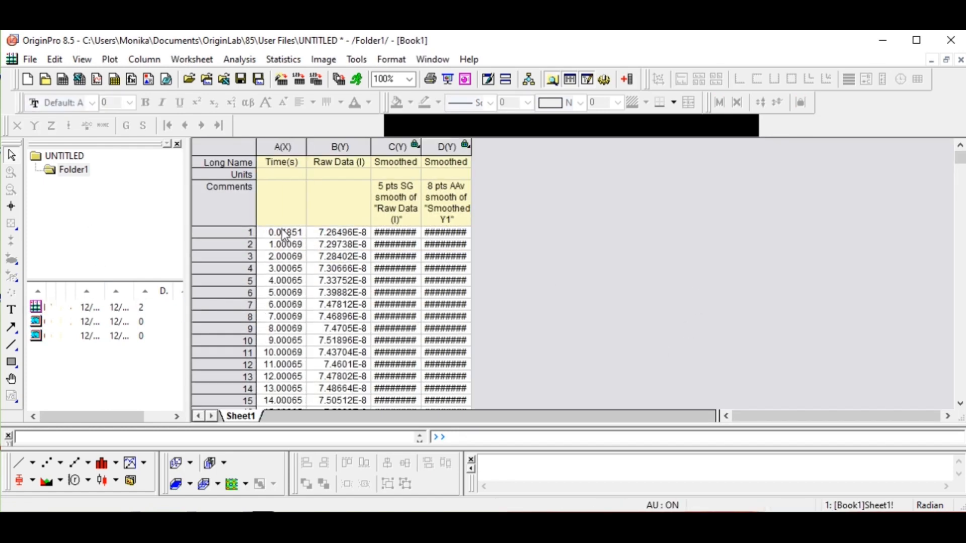
{"action": "left_click_drag", "start_coordinate": [282, 229], "coordinate": [272, 400]}
{"action": "left_click", "coordinate": [674, 320]}
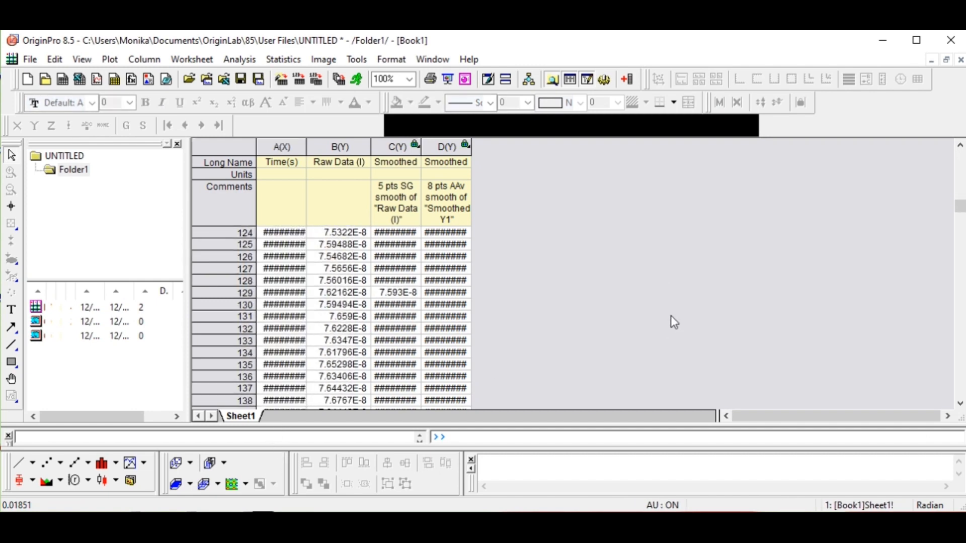
{"action": "right_click", "coordinate": [248, 416]}
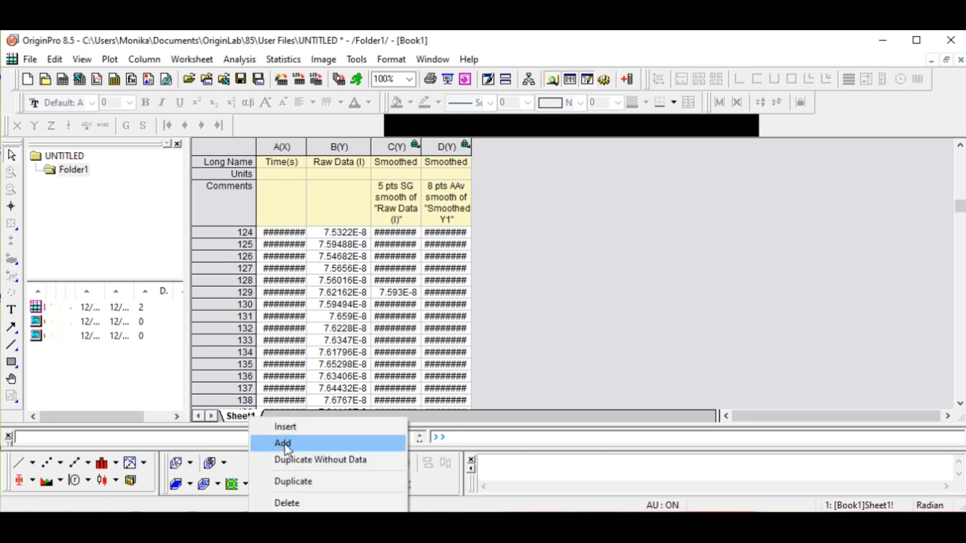
{"action": "left_click", "coordinate": [284, 444]}
Enter the X values 1, 5, 10 and 20 in rows 1 to 4 of column A
{"action": "left_click", "coordinate": [275, 198]}
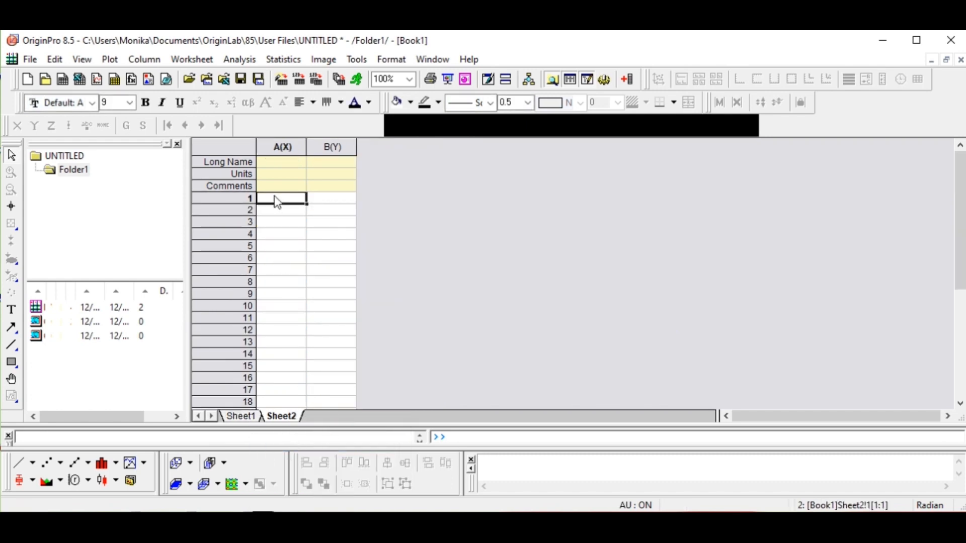
{"action": "type", "text": "1"}
{"action": "key", "text": "Return"}
{"action": "type", "text": "5"}
{"action": "key", "text": "Return"}
{"action": "type", "text": "1"}
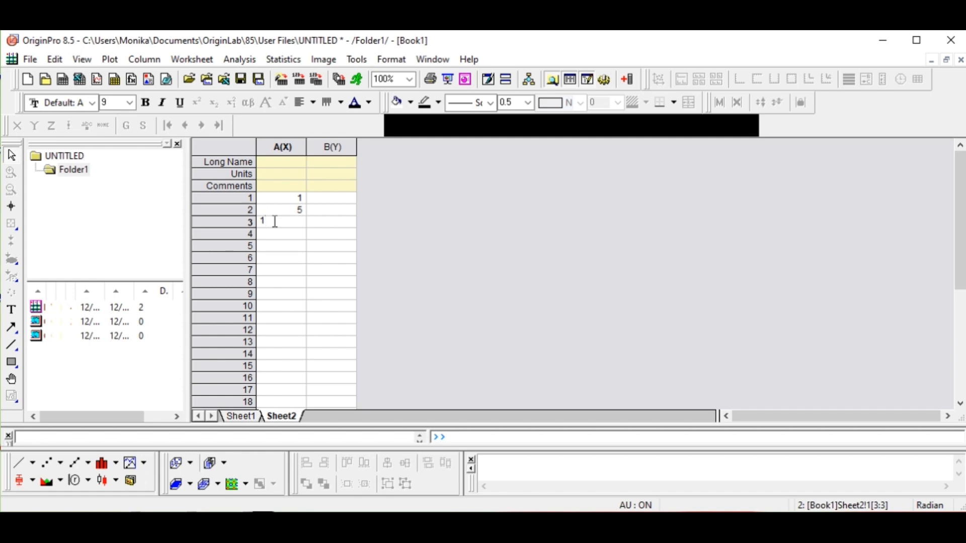
{"action": "type", "text": "0"}
{"action": "key", "text": "Return"}
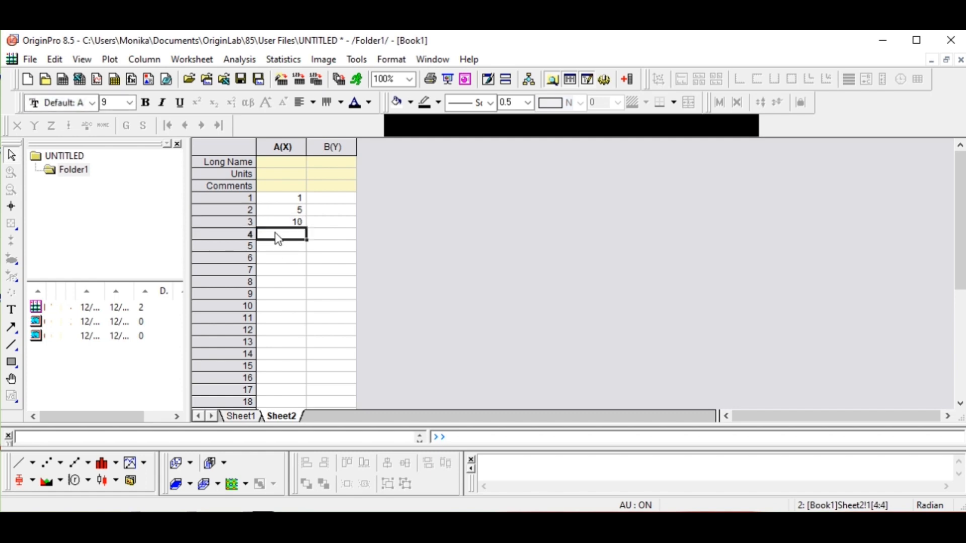
{"action": "type", "text": "20"}
{"action": "left_click", "coordinate": [327, 236]}
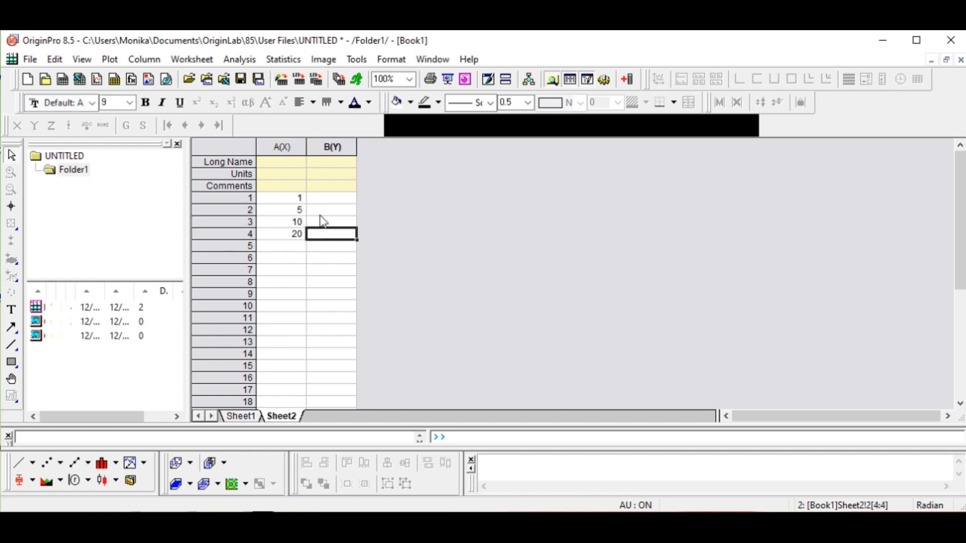
Enter the Y values 40, 50, 70 and 100 in rows 1 to 4 of column B
{"action": "left_click", "coordinate": [318, 198]}
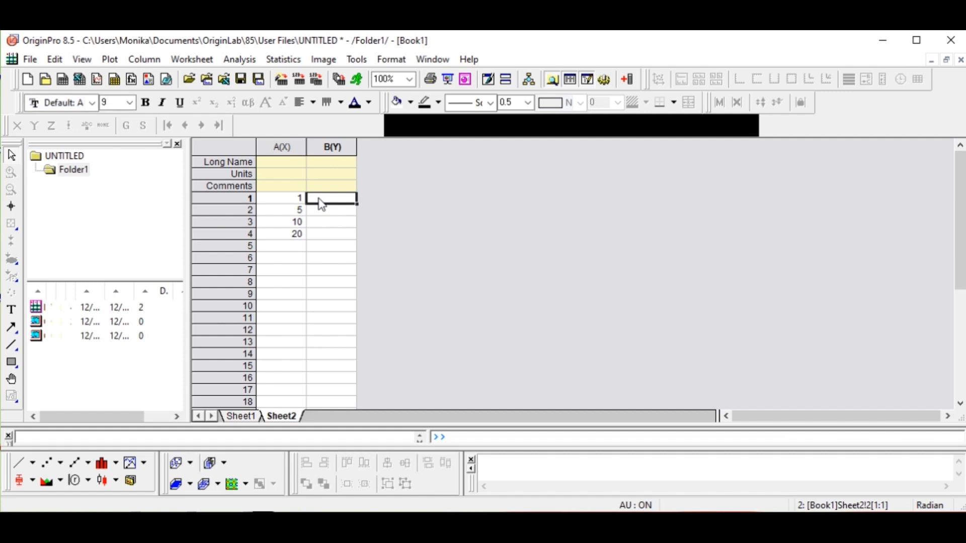
{"action": "type", "text": "40"}
{"action": "key", "text": "Return"}
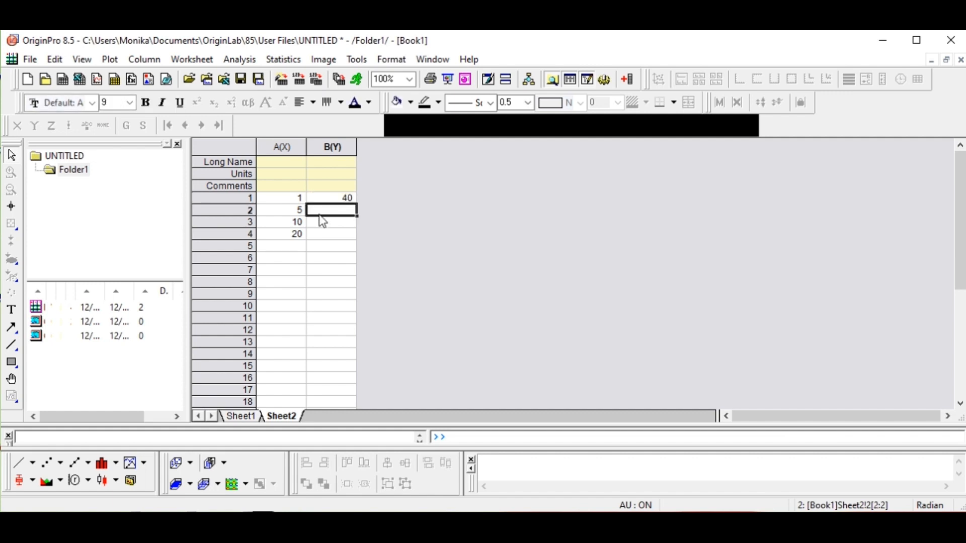
{"action": "type", "text": "50"}
{"action": "key", "text": "Return"}
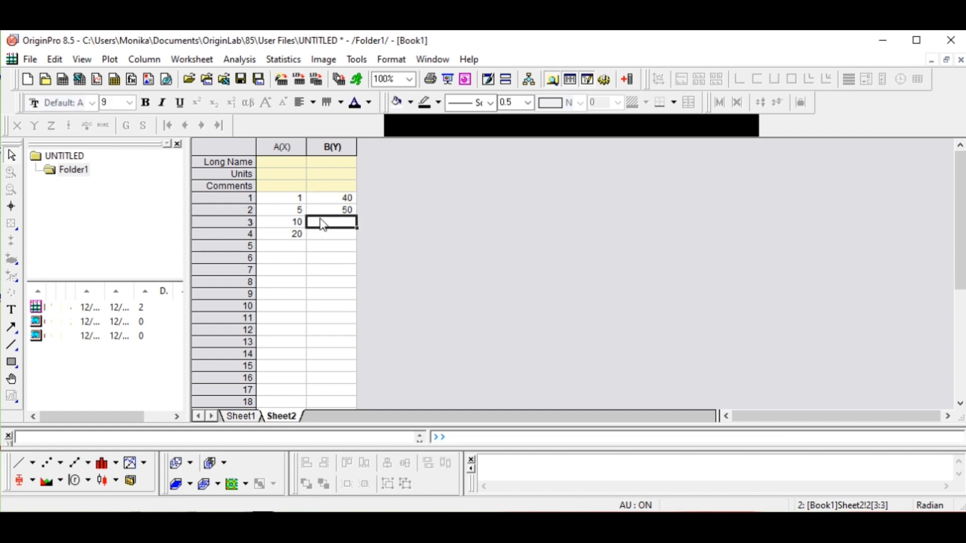
{"action": "type", "text": "70"}
{"action": "key", "text": "Return"}
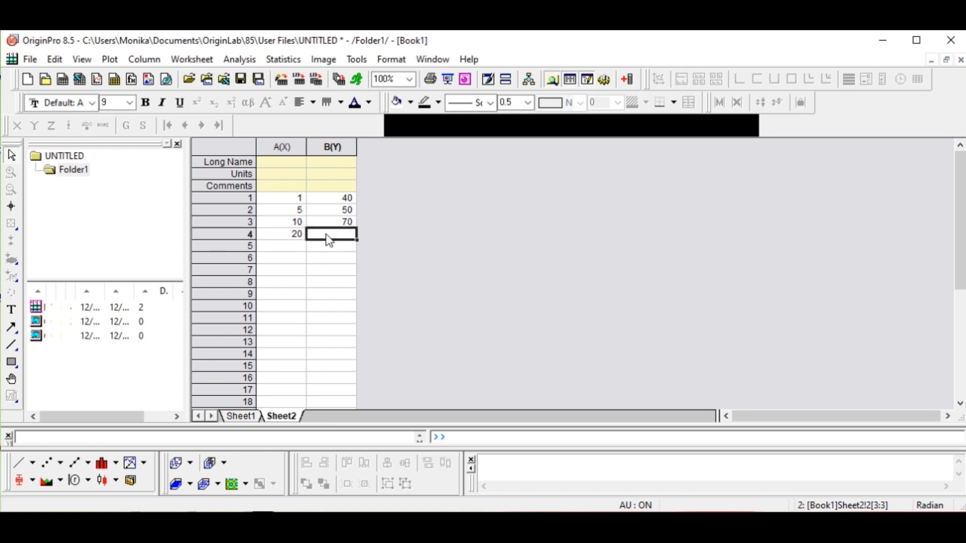
{"action": "type", "text": "100"}
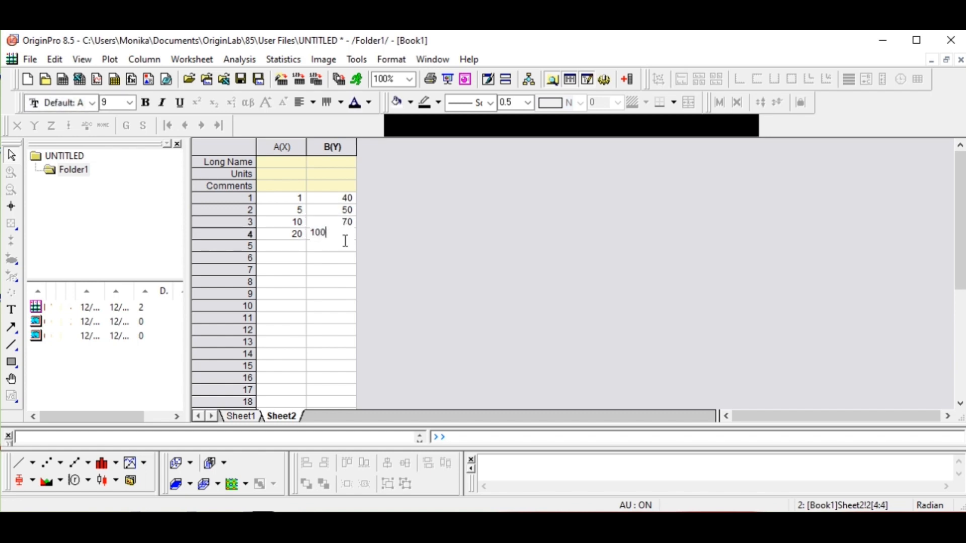
{"action": "left_click", "coordinate": [406, 246]}
Plot columns A and B as a column chart and set the Y-axis tick labels to font size 36
{"action": "left_click_drag", "start_coordinate": [285, 148], "coordinate": [328, 148]}
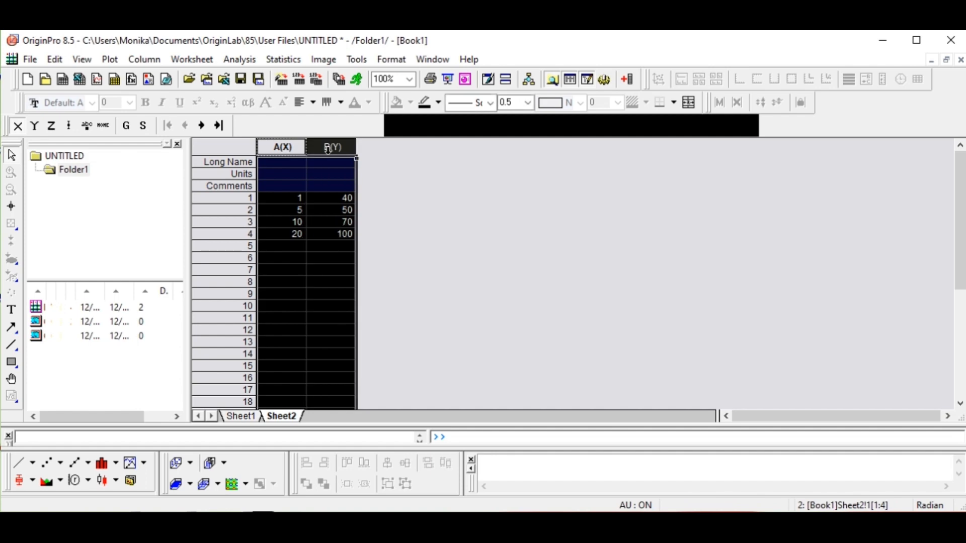
{"action": "left_click", "coordinate": [106, 466]}
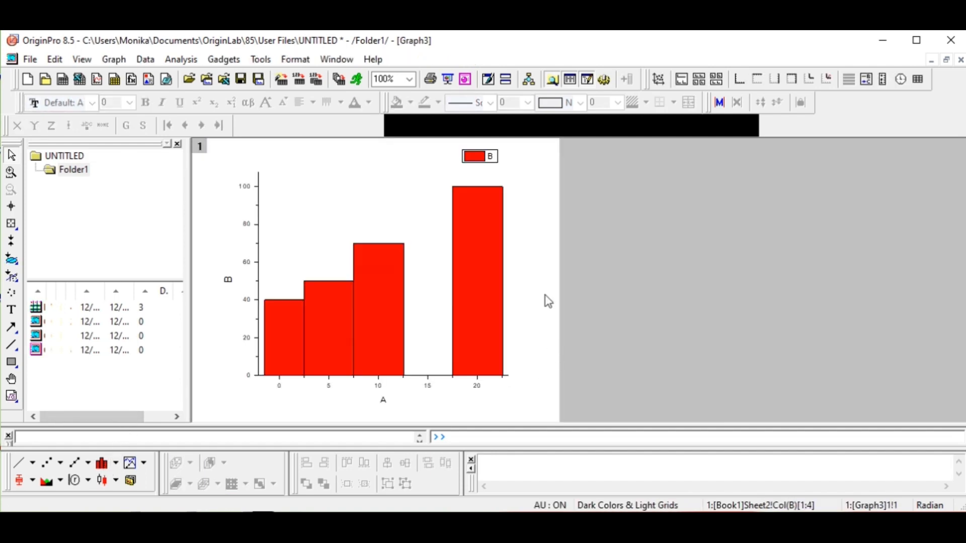
{"action": "left_click", "coordinate": [246, 262]}
{"action": "left_click", "coordinate": [129, 102]}
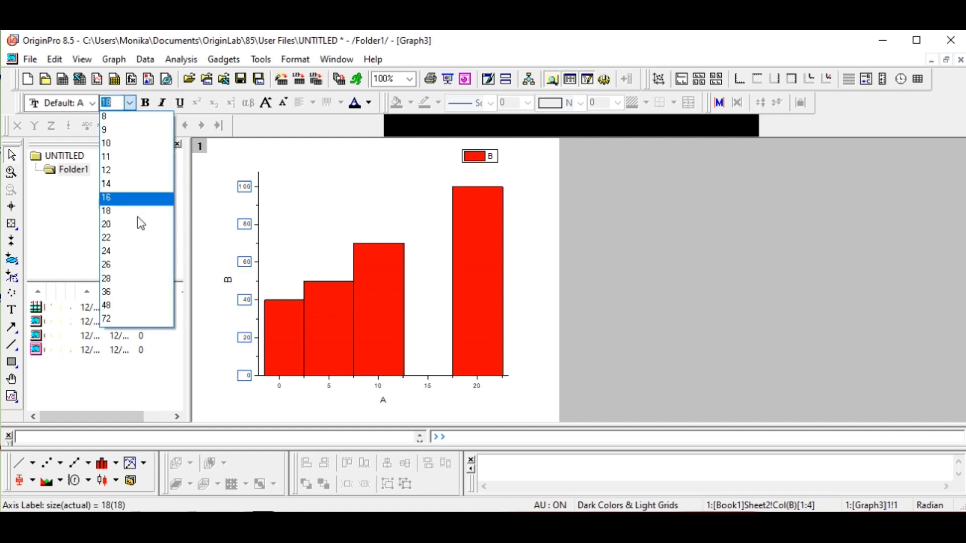
{"action": "left_click", "coordinate": [126, 293]}
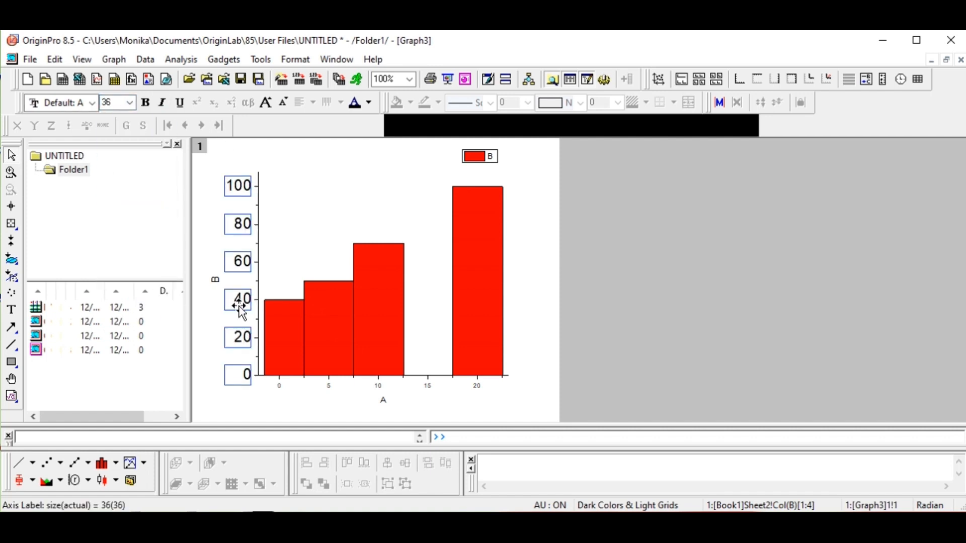
Change the column chart's Y-axis title to "Current"
{"action": "double_click", "coordinate": [215, 279]}
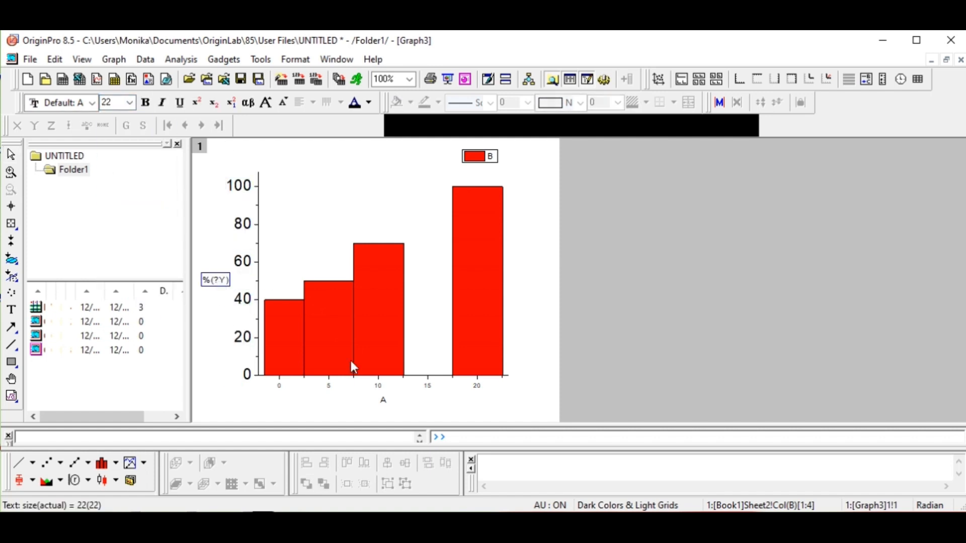
{"action": "key", "text": "BackSpace"}
{"action": "key", "text": "BackSpace"}
{"action": "key", "text": "BackSpace"}
{"action": "key", "text": "BackSpace"}
{"action": "type", "text": "Current"}
{"action": "left_click", "coordinate": [576, 309]}
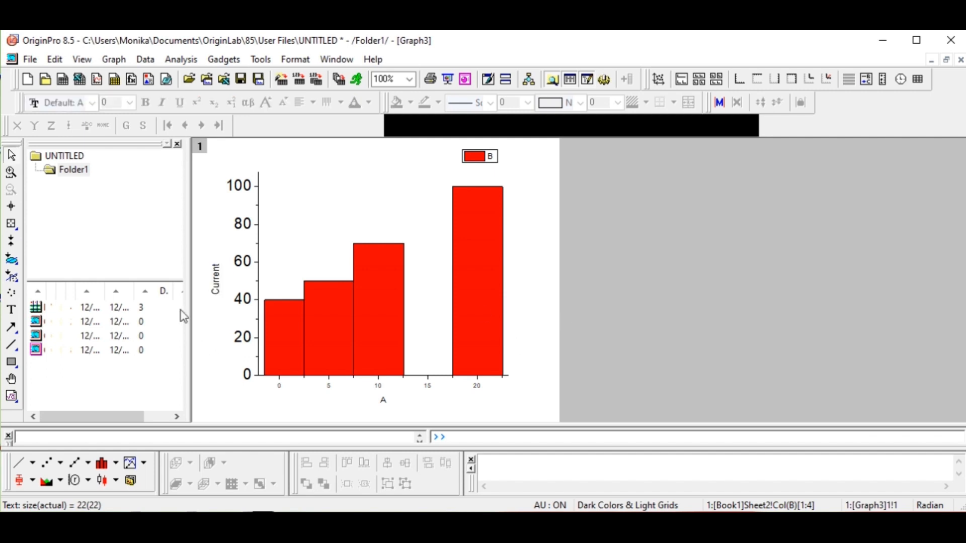
Replace the column chart's Y-axis title with a copy of the "Current (µA)" title from the Mxene line graph
{"action": "left_click", "coordinate": [215, 277]}
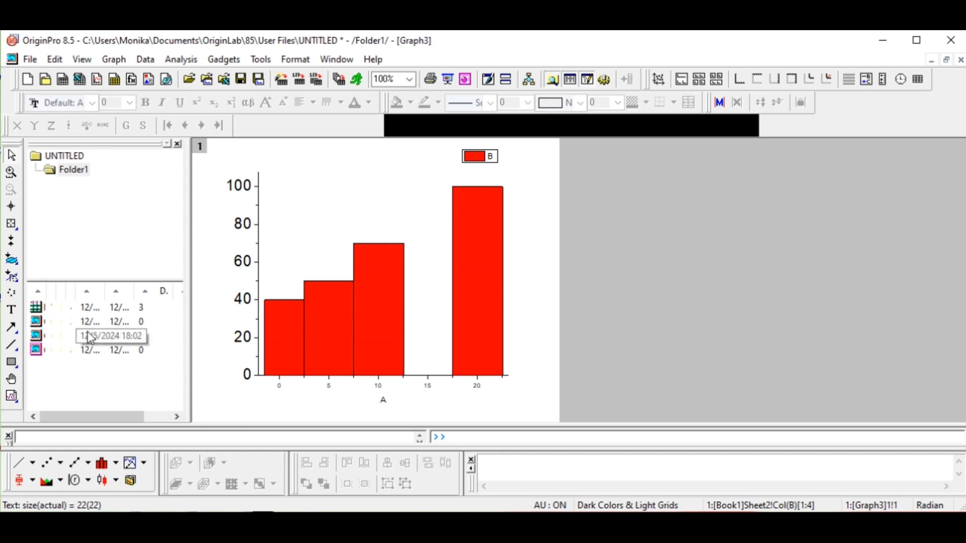
{"action": "double_click", "coordinate": [89, 335]}
{"action": "left_click", "coordinate": [220, 279]}
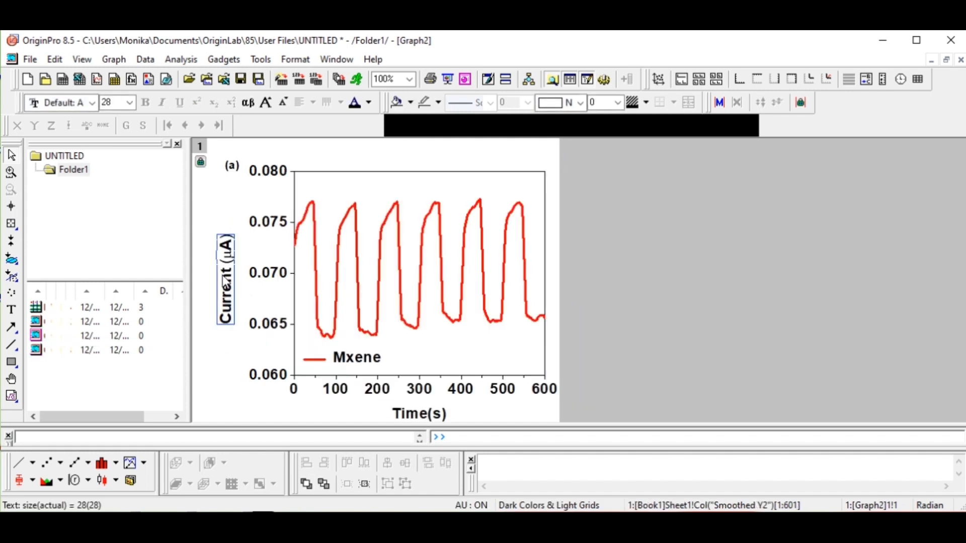
{"action": "double_click", "coordinate": [110, 350]}
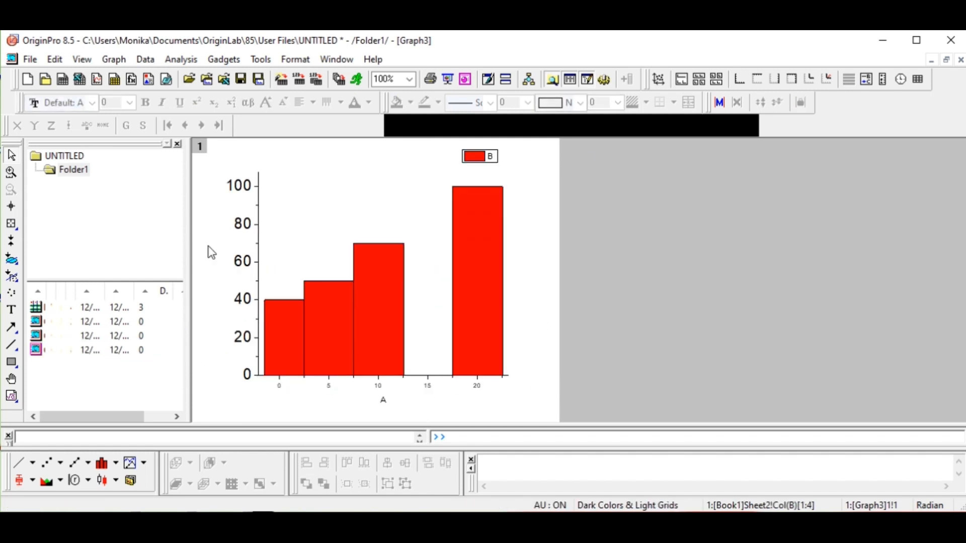
{"action": "type", "text": "Current (µA)"}
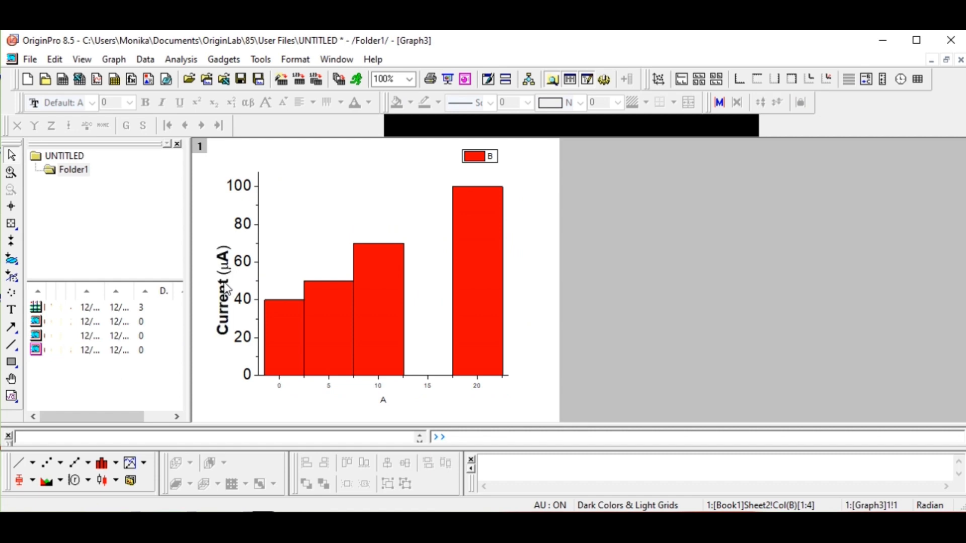
Reposition the "Current (µA)" title beside the column chart's Y axis and delete the chart's X-axis title
{"action": "left_click", "coordinate": [219, 266]}
{"action": "left_click", "coordinate": [556, 280]}
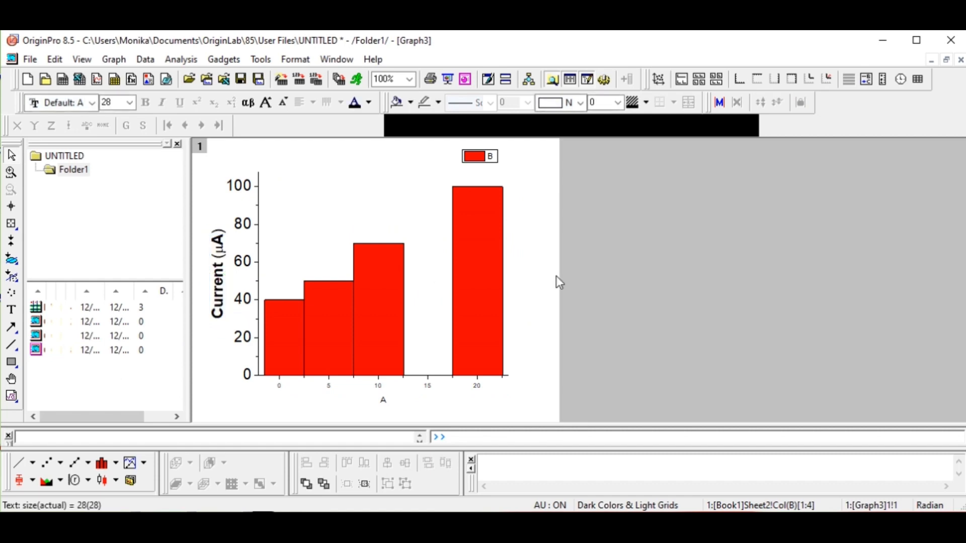
{"action": "double_click", "coordinate": [103, 337]}
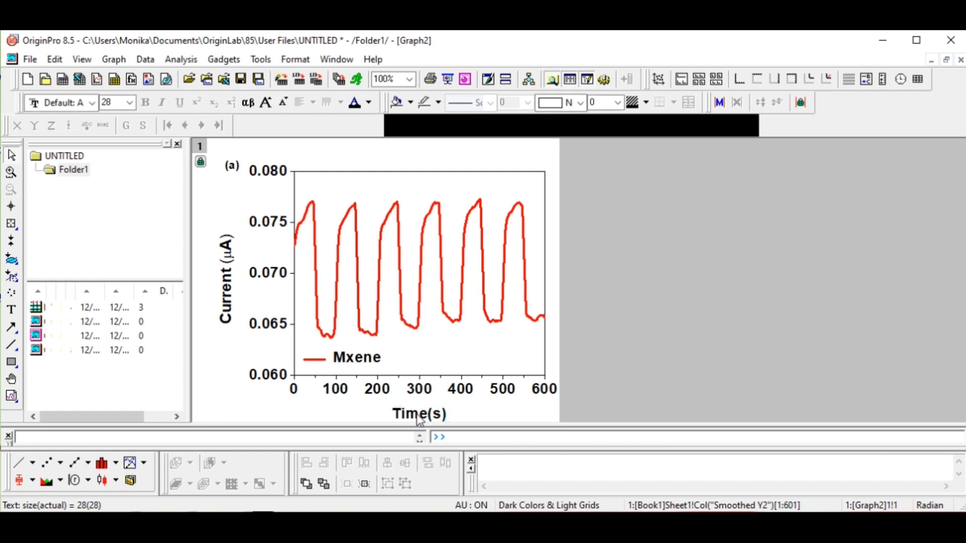
{"action": "double_click", "coordinate": [80, 351]}
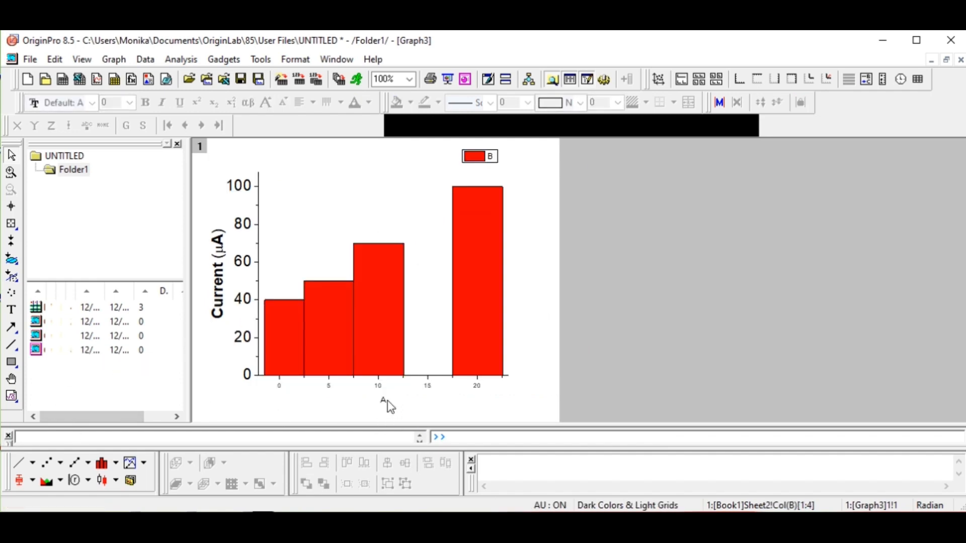
{"action": "key", "text": "Delete"}
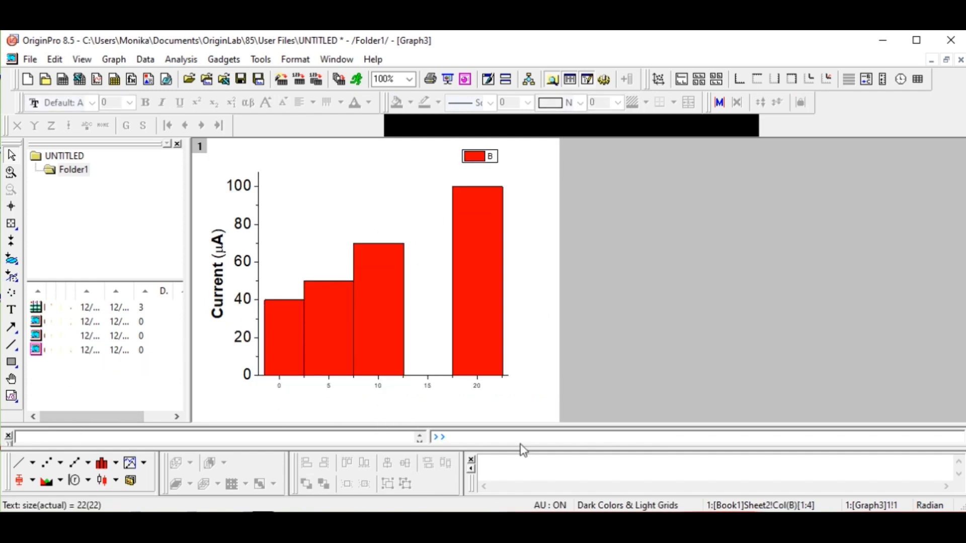
Try to paste the Mxene line graph's "Time(s)" title as the column chart's X-axis title and delete the pasted copies
{"action": "key", "text": "ctrl+z"}
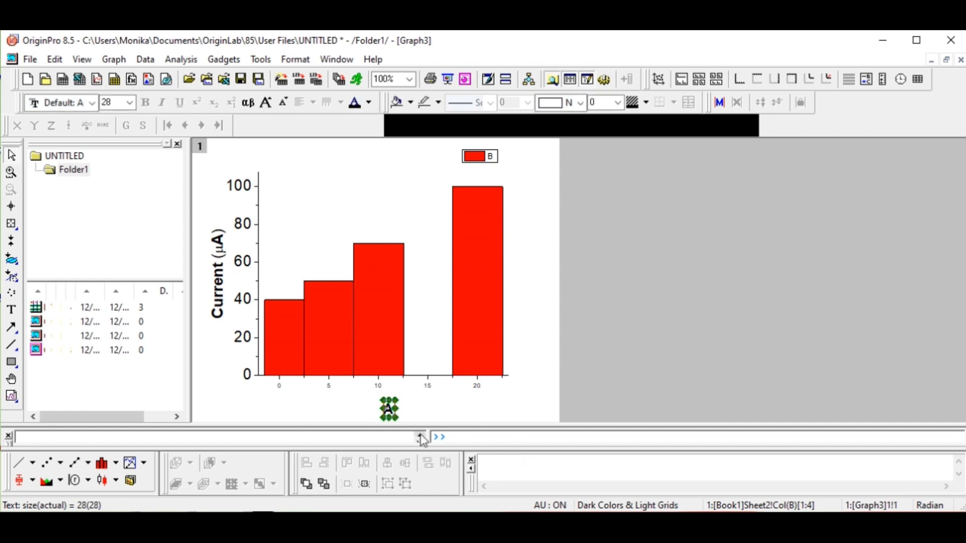
{"action": "key", "text": "Delete"}
{"action": "double_click", "coordinate": [112, 336]}
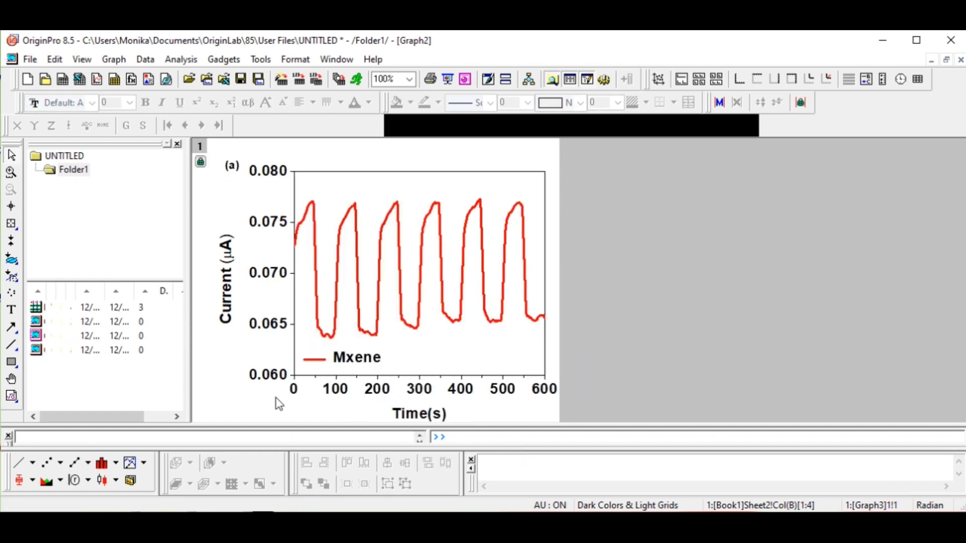
{"action": "left_click", "coordinate": [433, 417]}
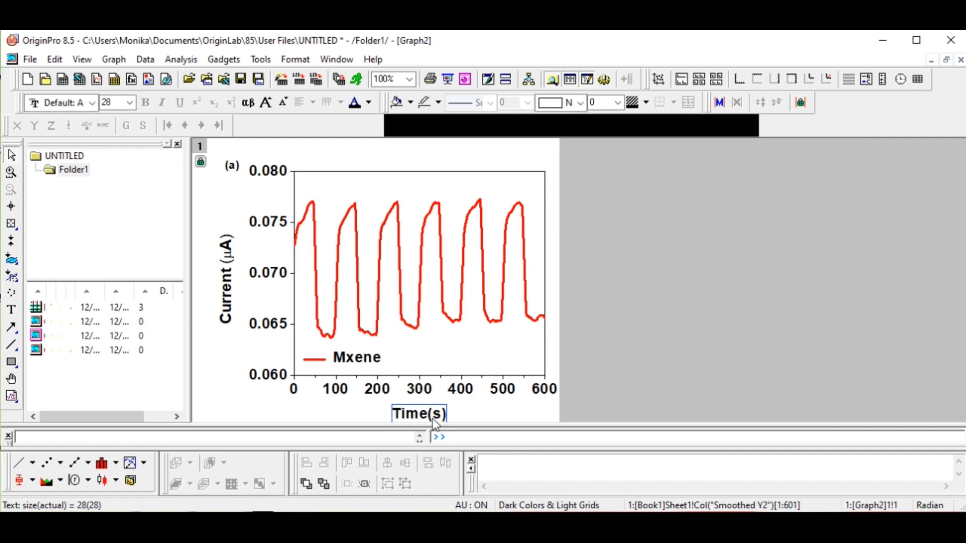
{"action": "double_click", "coordinate": [107, 352]}
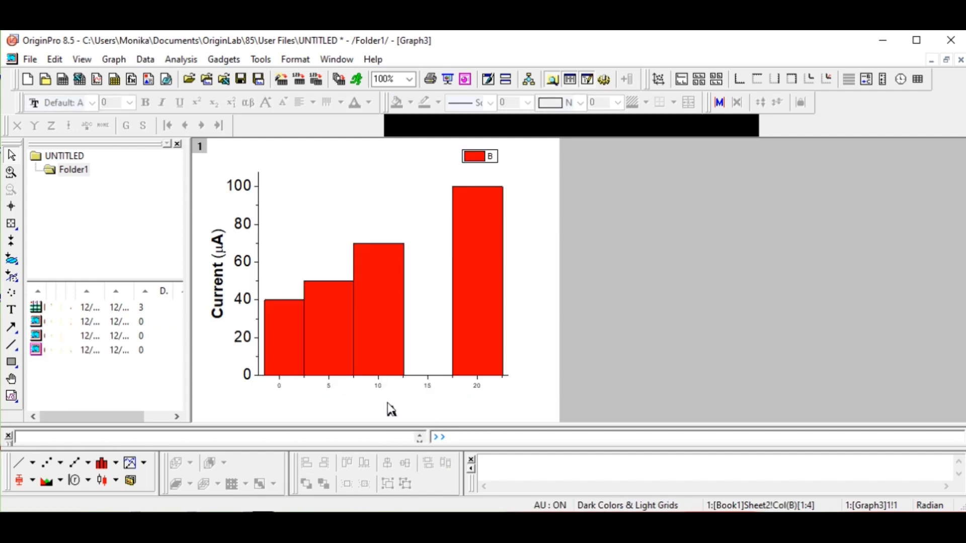
{"action": "key", "text": "ctrl+z"}
{"action": "left_click", "coordinate": [392, 412]}
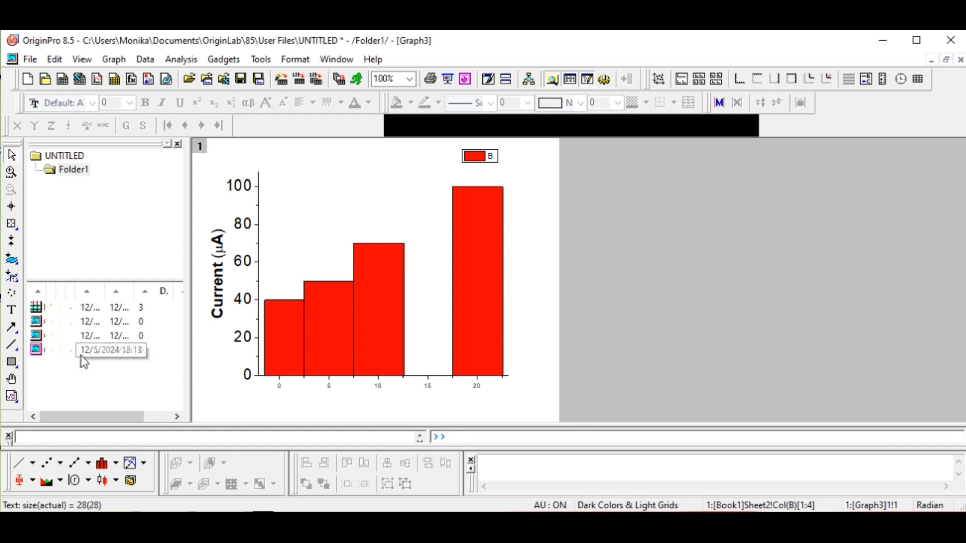
Move the Mxene graph's "Time(s)" title closer to its X axis and try pasting its text below the column chart
{"action": "double_click", "coordinate": [76, 336]}
{"action": "left_click_drag", "start_coordinate": [416, 421], "coordinate": [413, 413]}
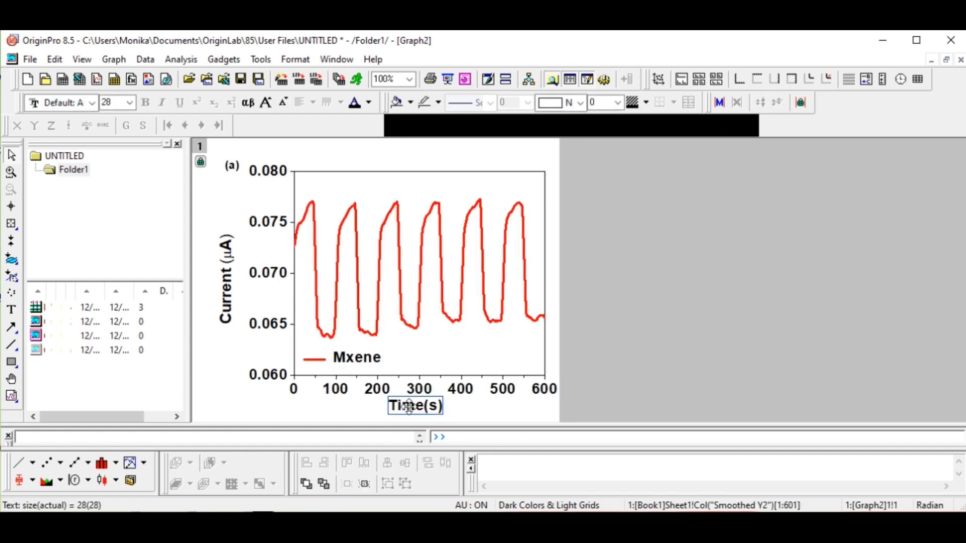
{"action": "double_click", "coordinate": [409, 406]}
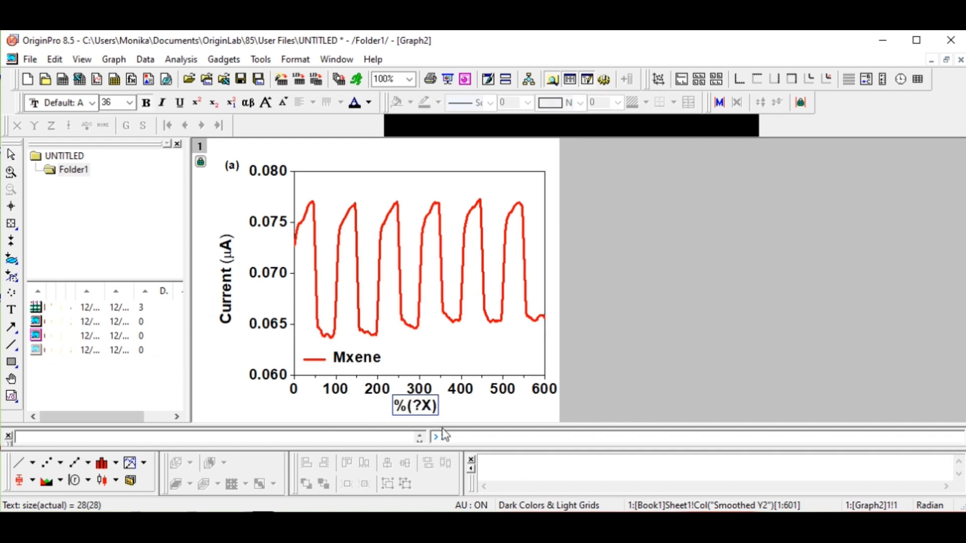
{"action": "double_click", "coordinate": [127, 350]}
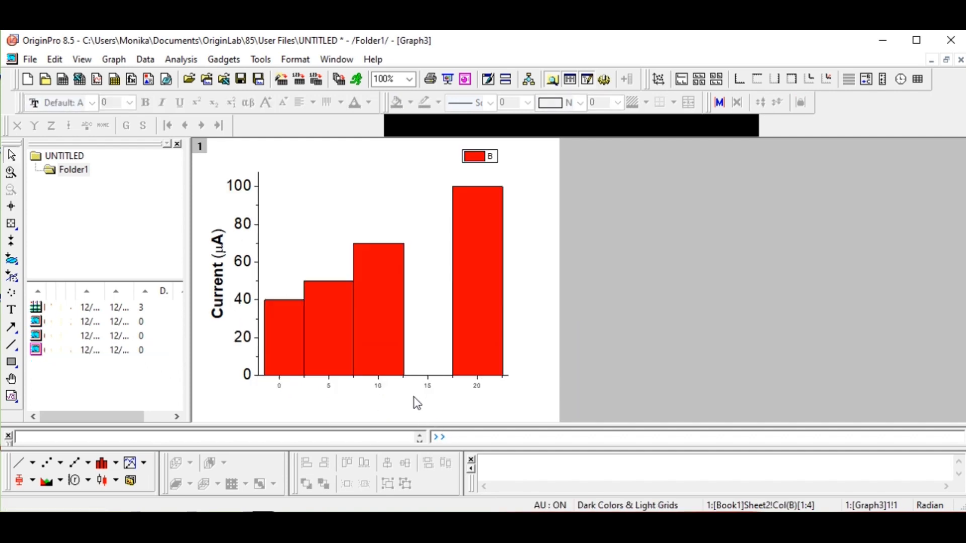
{"action": "left_click", "coordinate": [432, 408]}
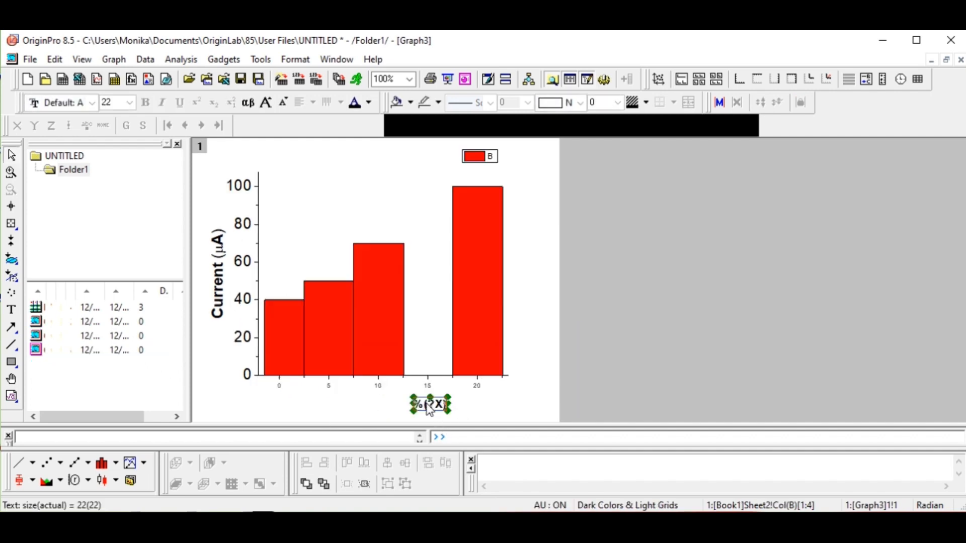
Copy the "Time(s)" title in the Mxene line graph, test the copy by pasting it there, and delete the duplicate
{"action": "double_click", "coordinate": [119, 336]}
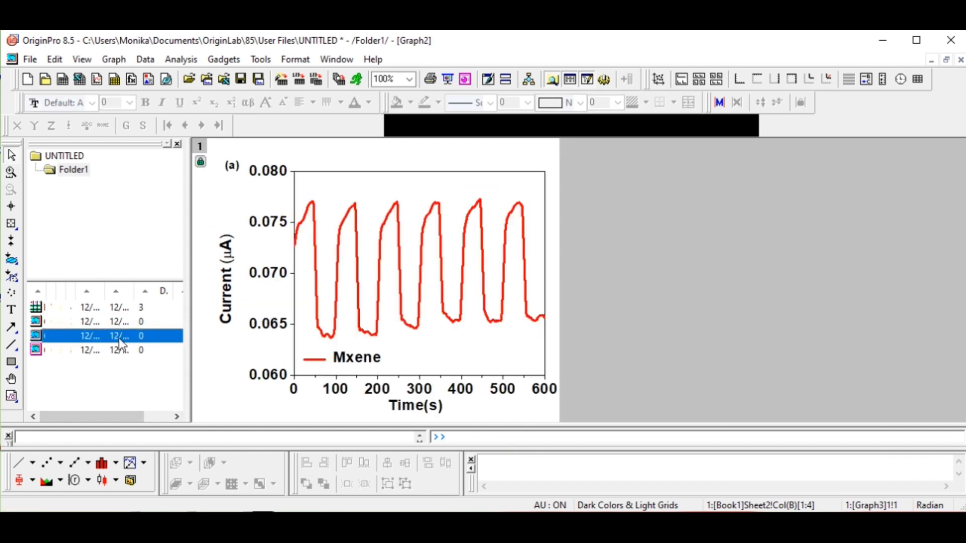
{"action": "left_click", "coordinate": [424, 414]}
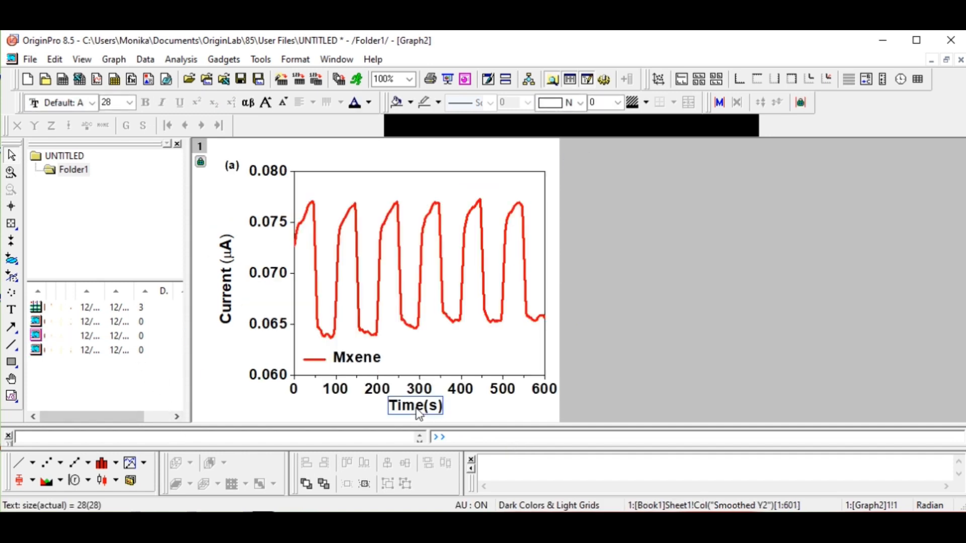
{"action": "left_click", "coordinate": [487, 413]}
{"action": "type", "text": "Time(s)"}
{"action": "left_click", "coordinate": [507, 415]}
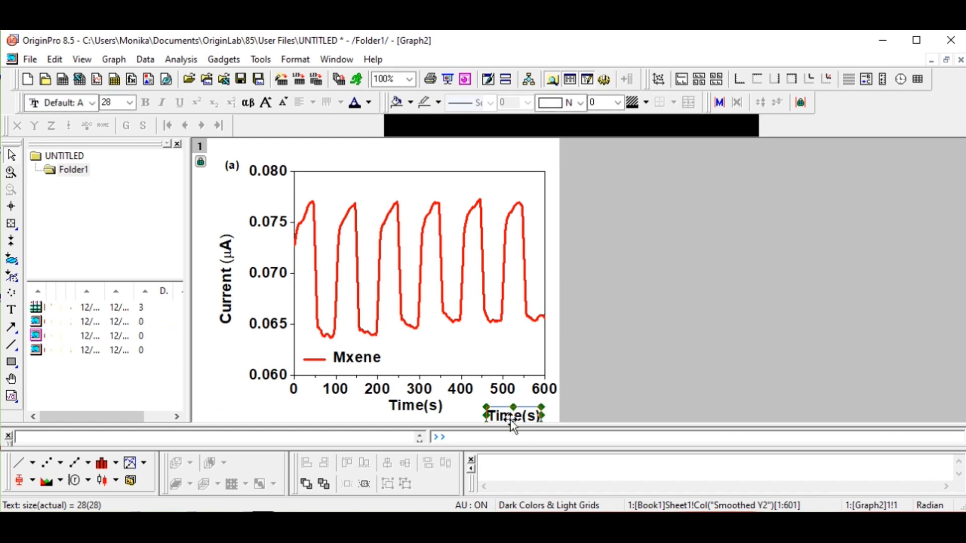
{"action": "key", "text": "Delete"}
Paste the copied title into the column chart, delete the extra copy, and place the remaining one centred below the X axis
{"action": "double_click", "coordinate": [103, 350]}
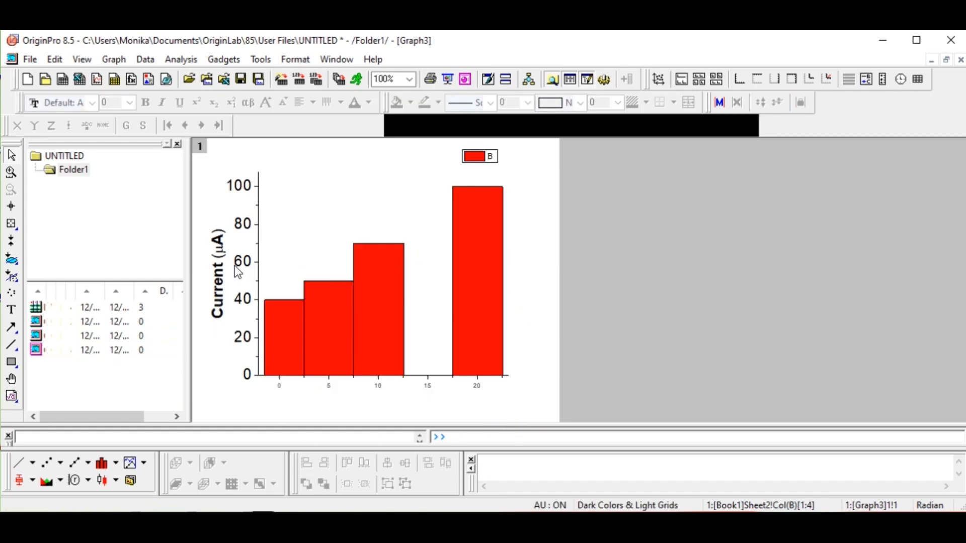
{"action": "left_click", "coordinate": [292, 215]}
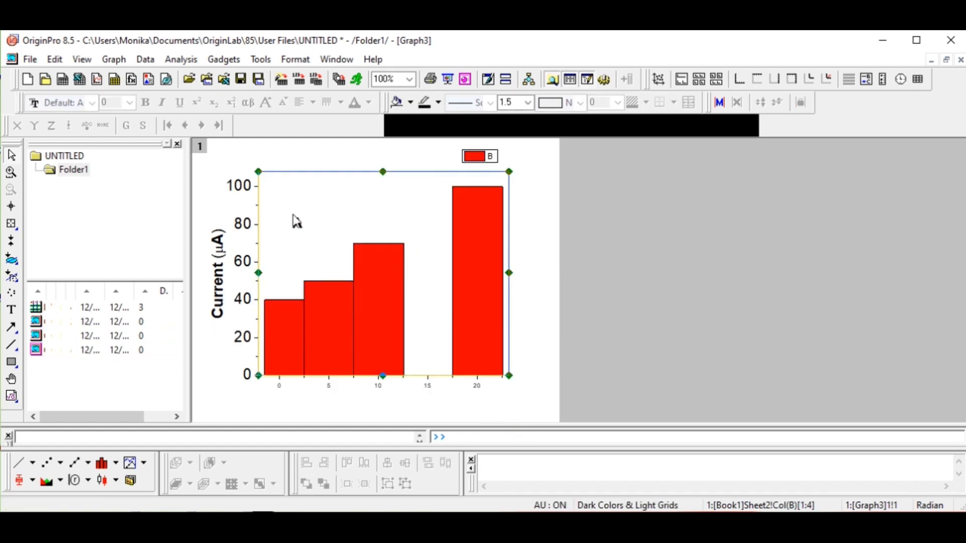
{"action": "left_click", "coordinate": [542, 310]}
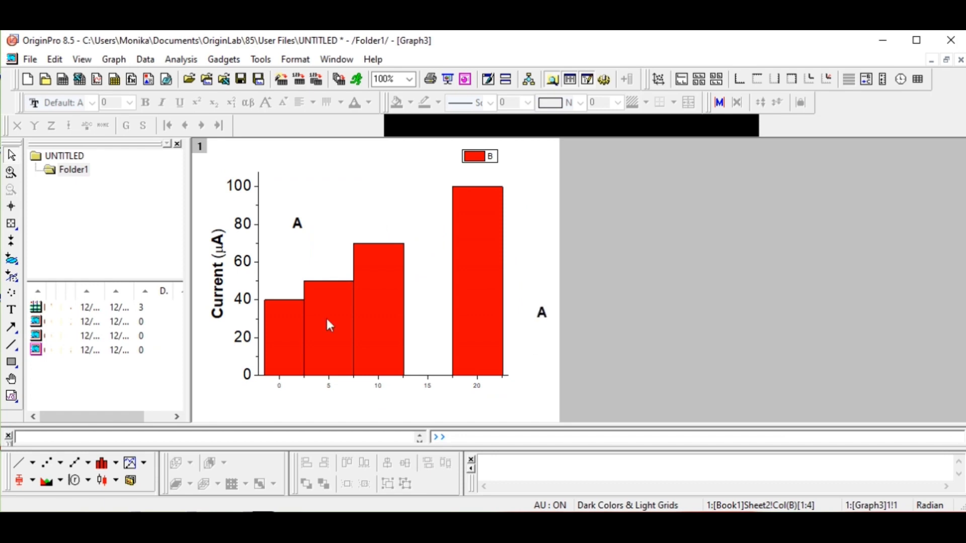
{"action": "left_click", "coordinate": [299, 226]}
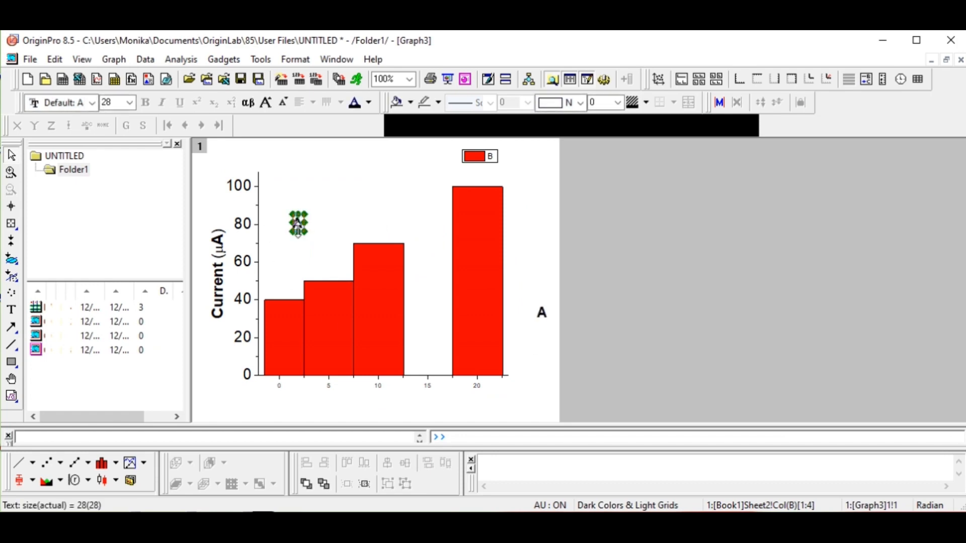
{"action": "left_click", "coordinate": [557, 333]}
{"action": "left_click_drag", "start_coordinate": [543, 322], "coordinate": [382, 406]}
{"action": "left_click", "coordinate": [381, 405]}
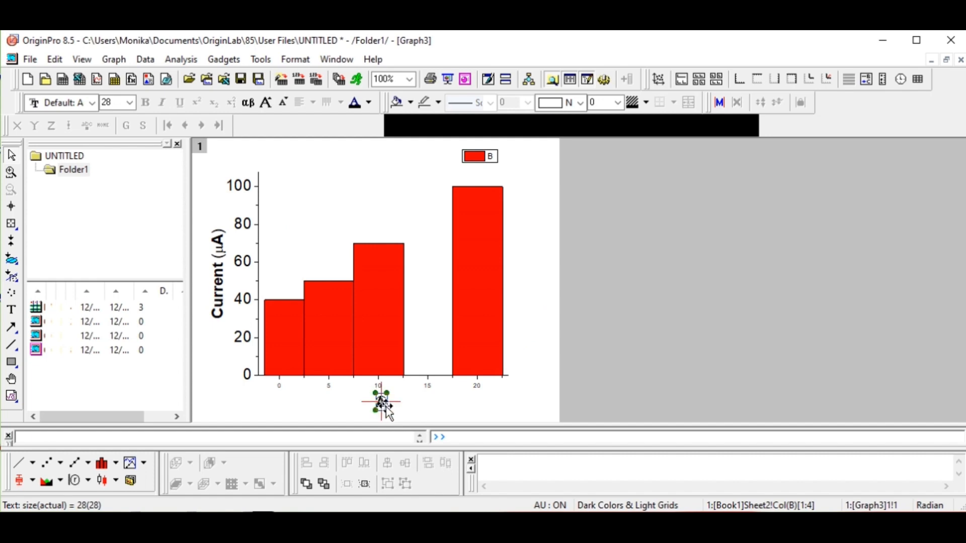
{"action": "left_click", "coordinate": [439, 405]}
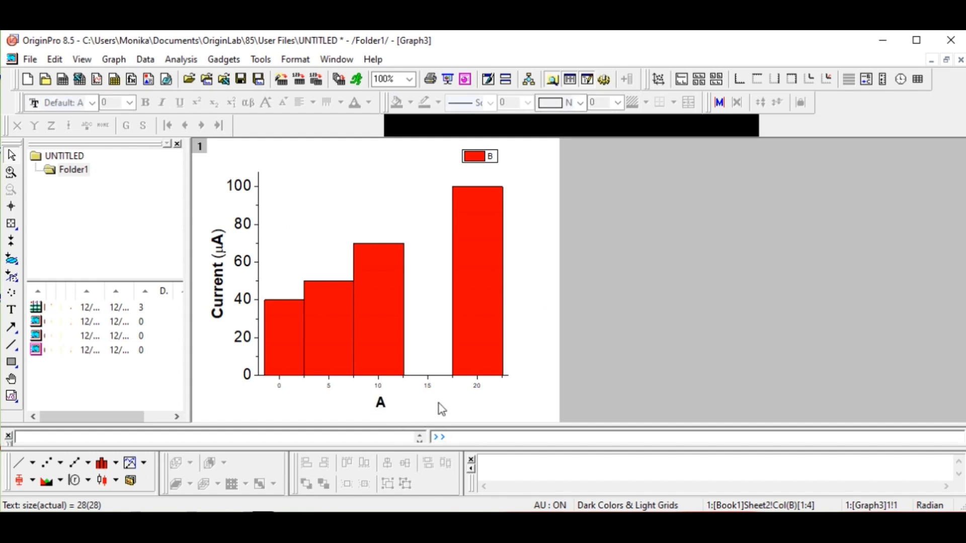
Replace the text of the column chart's X-axis title with "Time (s)"
{"action": "double_click", "coordinate": [381, 402]}
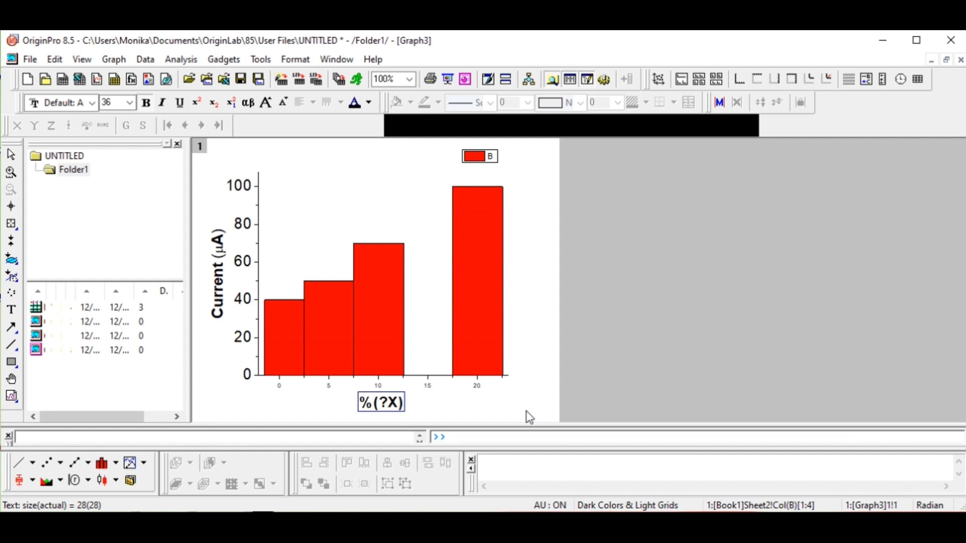
{"action": "left_click", "coordinate": [509, 414]}
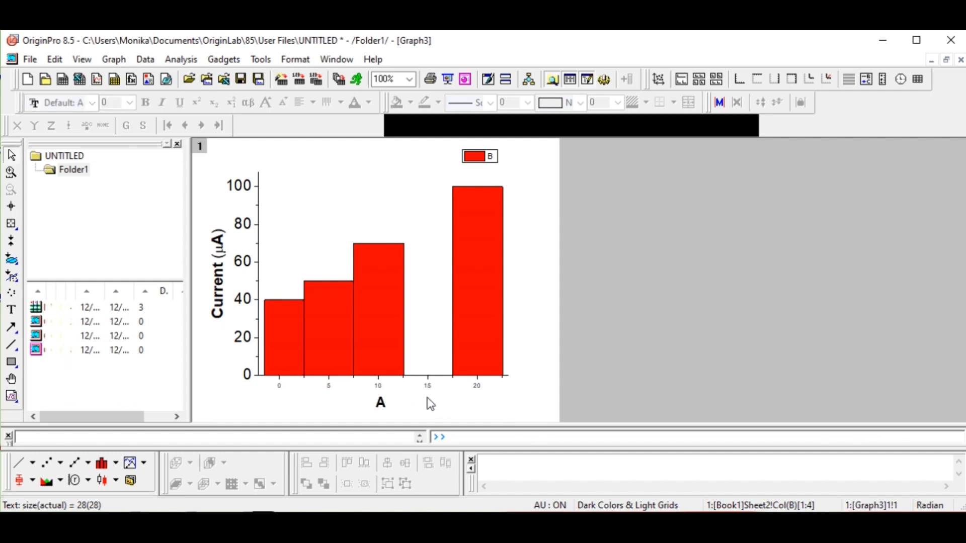
{"action": "double_click", "coordinate": [376, 402]}
{"action": "key", "text": "Delete"}
{"action": "key", "text": "Delete"}
{"action": "key", "text": "Delete"}
{"action": "key", "text": "Delete"}
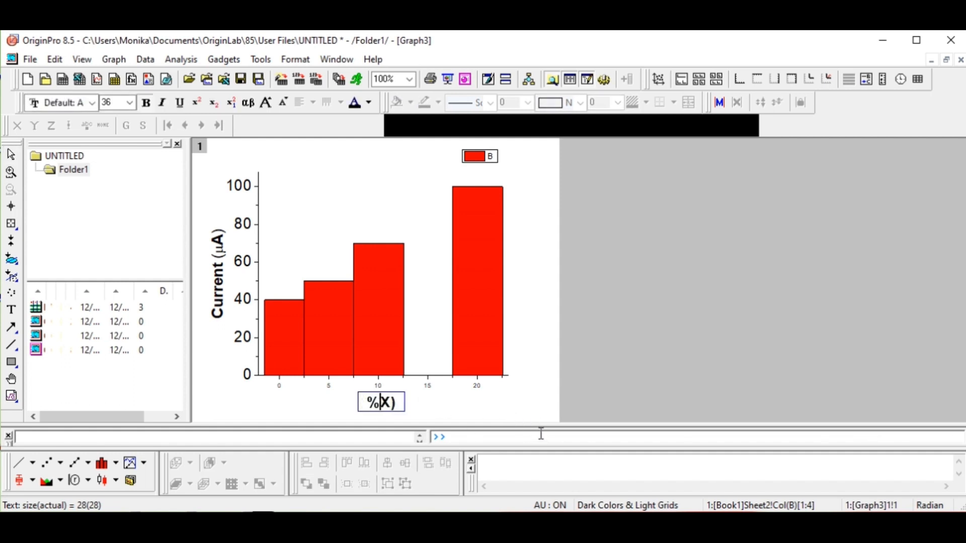
{"action": "key", "text": "BackSpace"}
{"action": "type", "text": "Time (s)"}
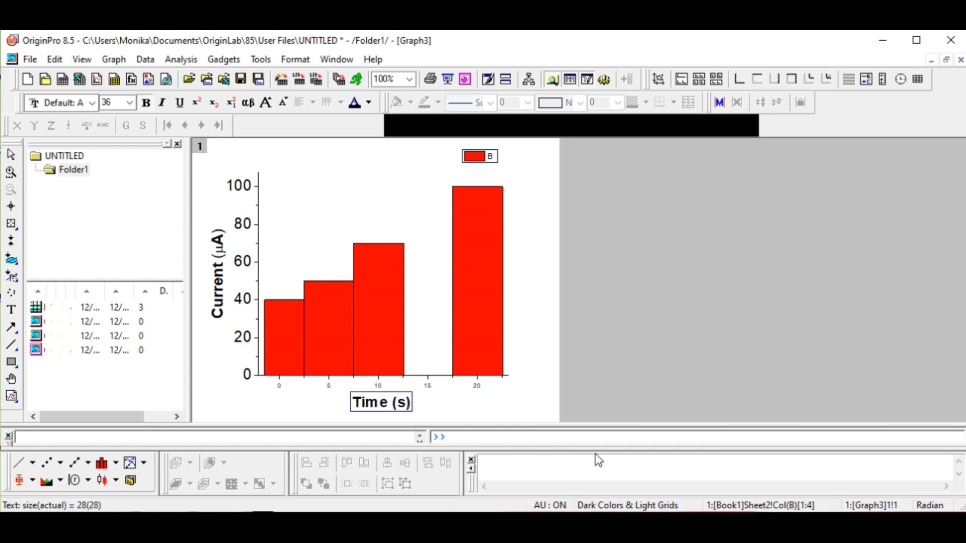
{"action": "left_click", "coordinate": [558, 340]}
Set the column chart's X-axis tick labels to font size 36
{"action": "left_click", "coordinate": [426, 388]}
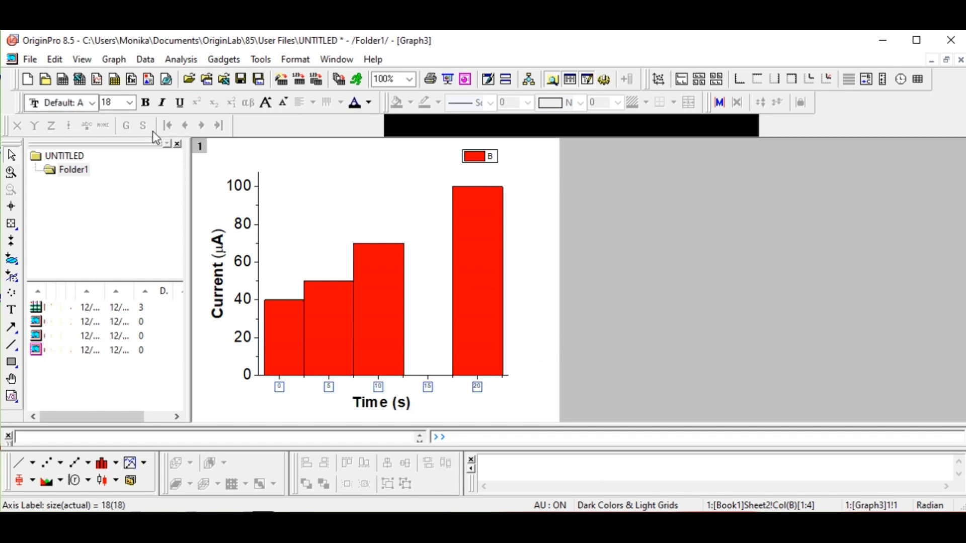
{"action": "left_click", "coordinate": [129, 103]}
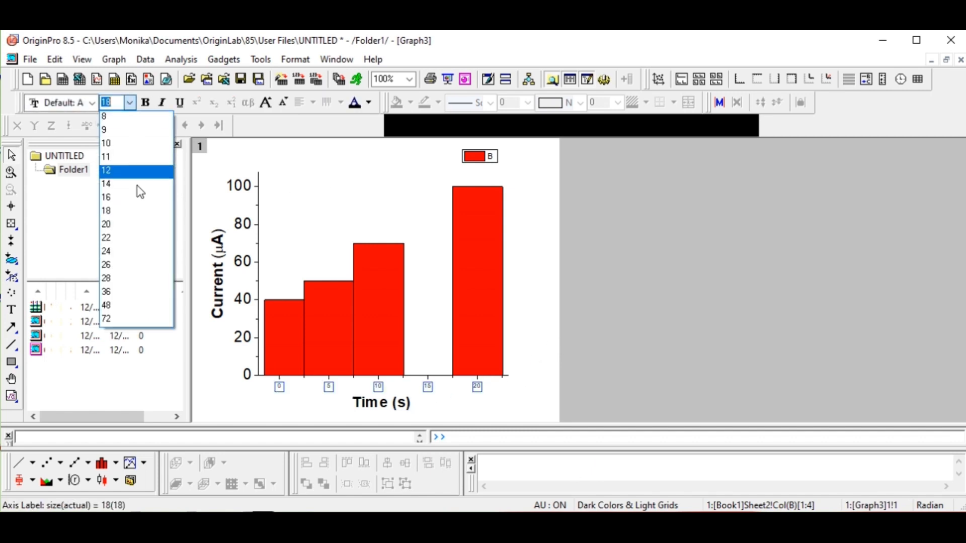
{"action": "left_click", "coordinate": [120, 291]}
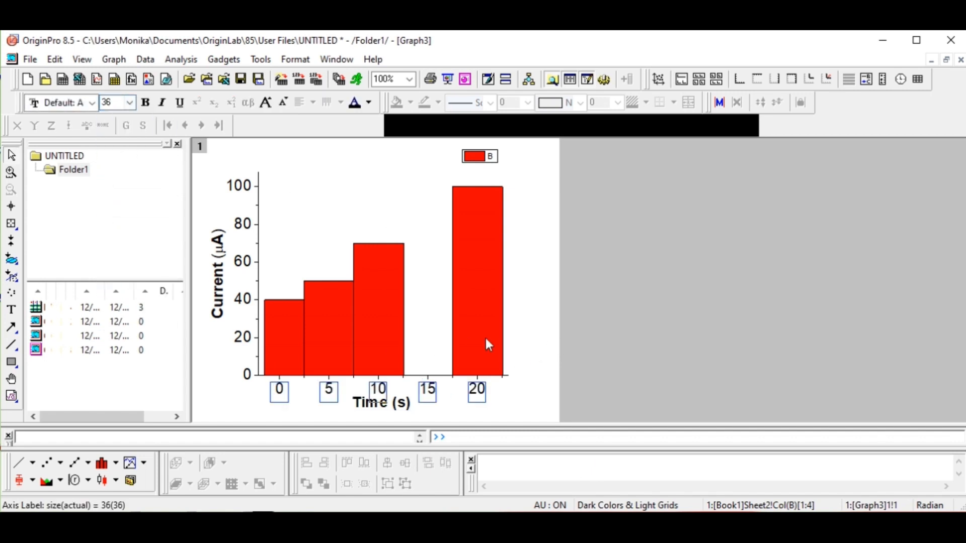
Show the column chart's top axis with its major and minor ticks set to None
{"action": "double_click", "coordinate": [261, 219]}
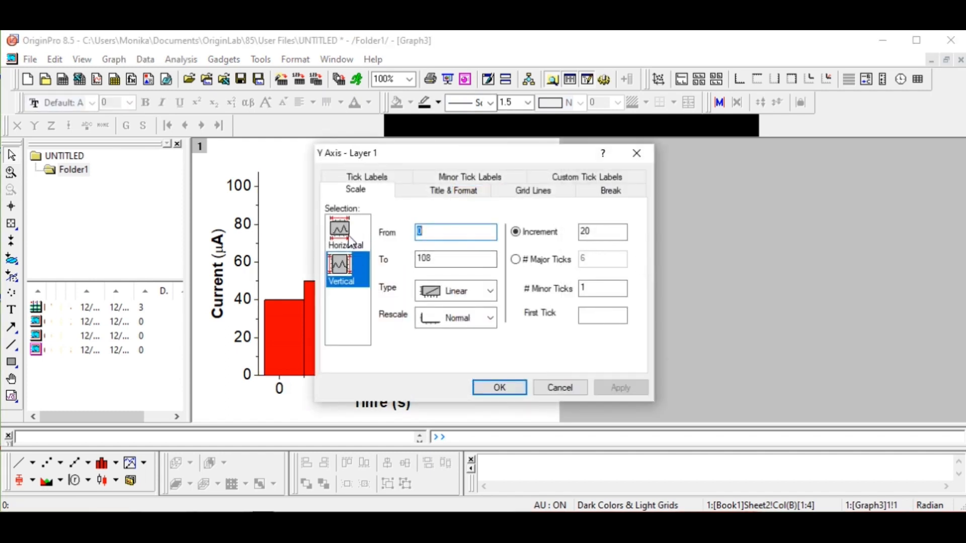
{"action": "left_click", "coordinate": [454, 190]}
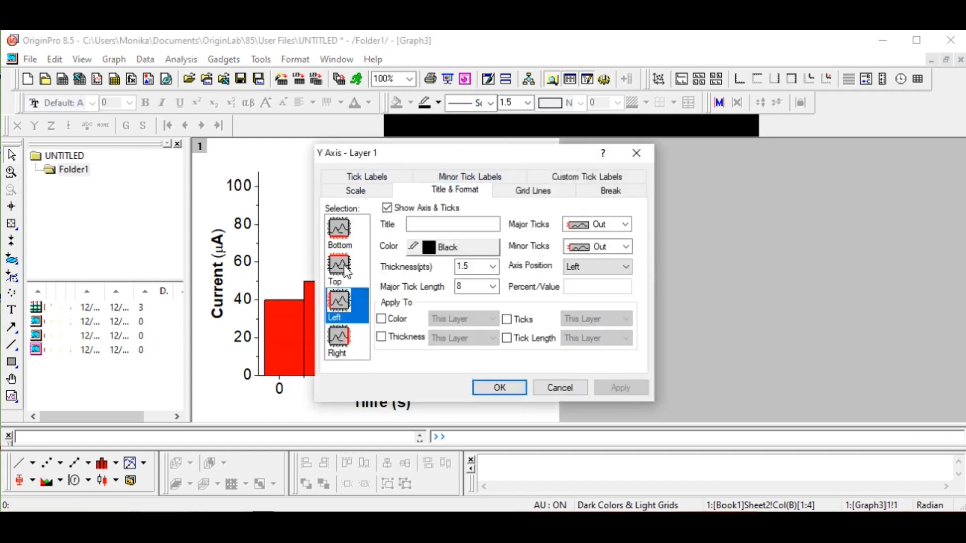
{"action": "left_click", "coordinate": [340, 267]}
{"action": "left_click", "coordinate": [387, 209]}
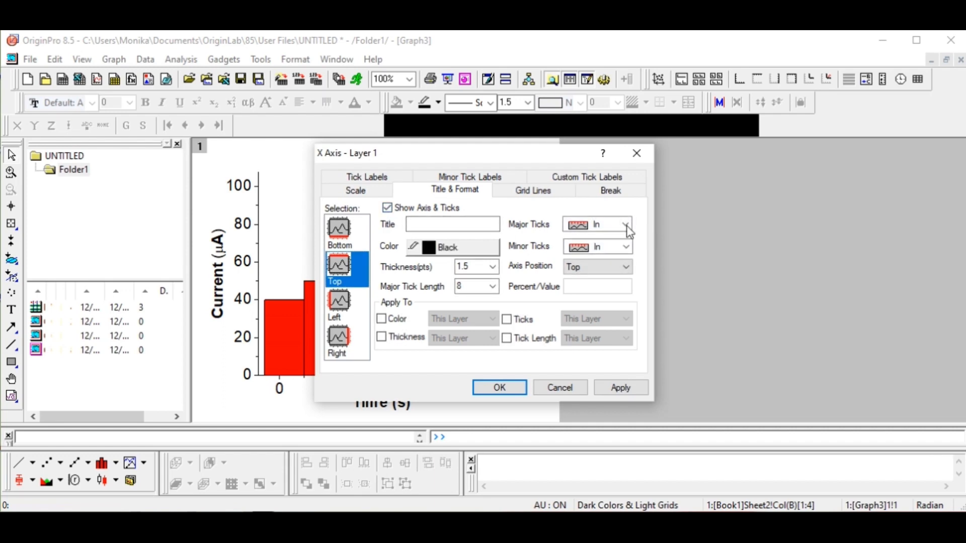
{"action": "left_click", "coordinate": [626, 224]}
{"action": "left_click", "coordinate": [618, 283]}
{"action": "left_click", "coordinate": [625, 247]}
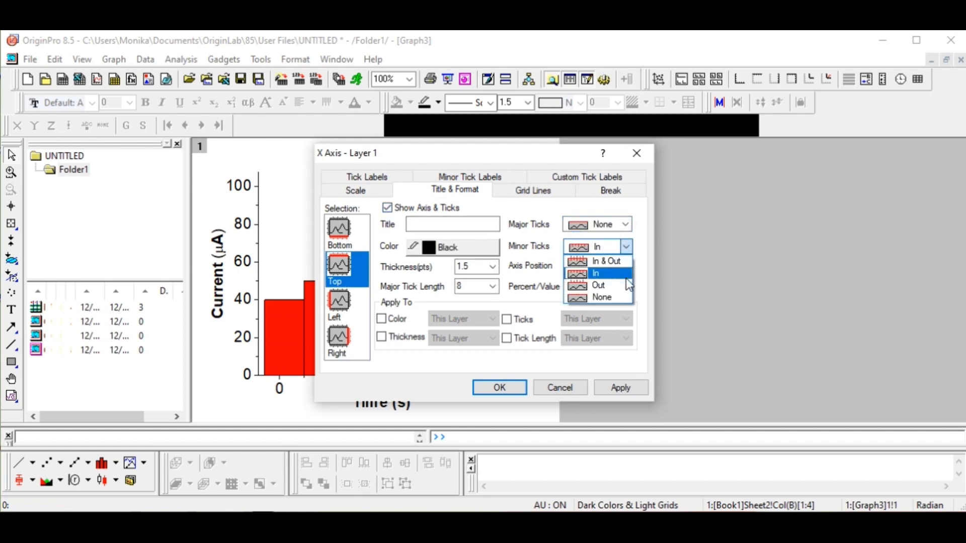
{"action": "left_click", "coordinate": [621, 297]}
{"action": "left_click", "coordinate": [629, 390]}
Show the column chart's right axis with its major and minor ticks set to None
{"action": "left_click", "coordinate": [339, 339]}
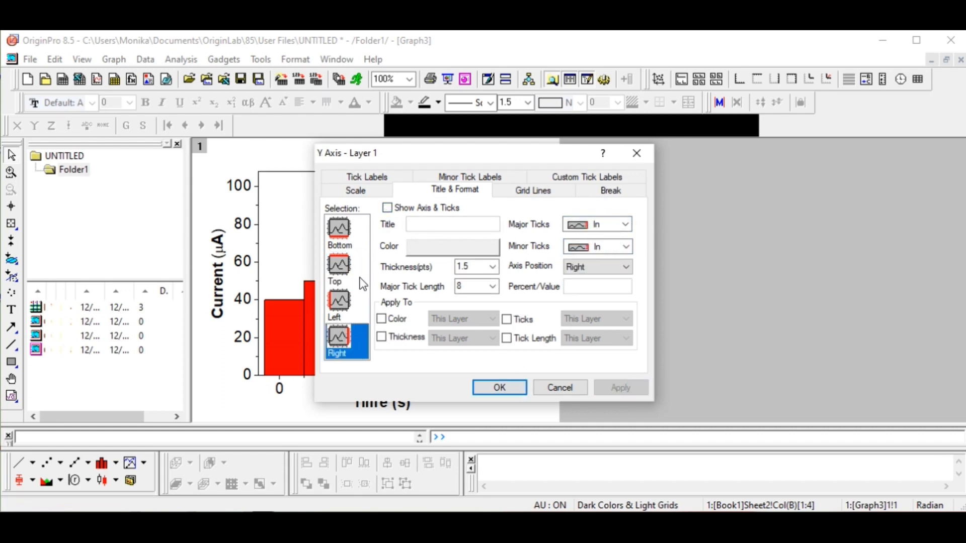
{"action": "left_click", "coordinate": [387, 208]}
{"action": "left_click", "coordinate": [613, 230]}
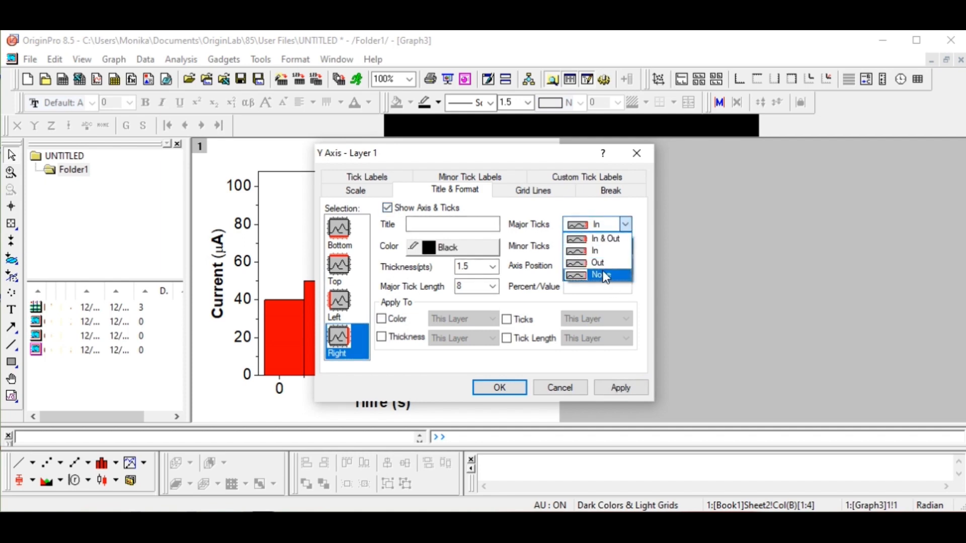
{"action": "left_click", "coordinate": [604, 274]}
{"action": "left_click", "coordinate": [618, 248]}
{"action": "left_click", "coordinate": [616, 298]}
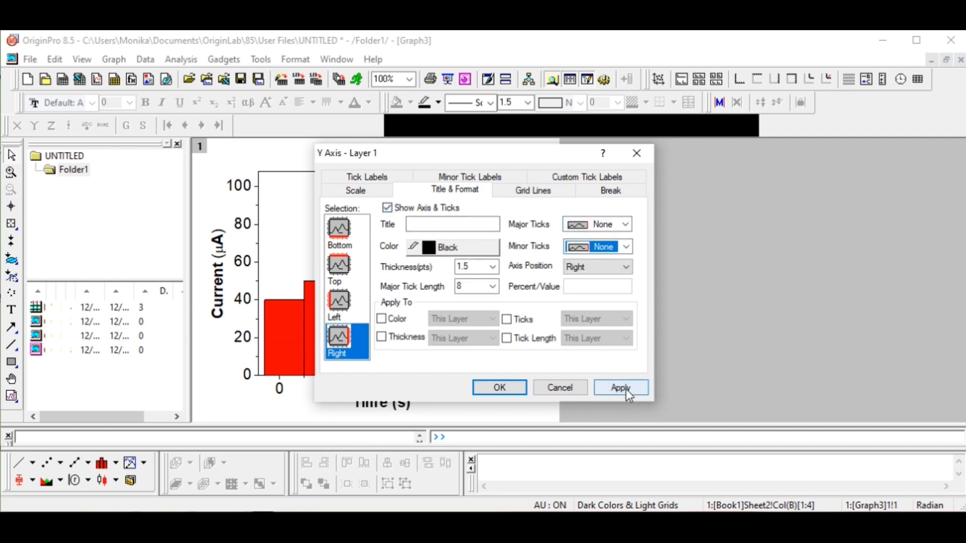
{"action": "left_click", "coordinate": [624, 389]}
{"action": "left_click", "coordinate": [495, 386]}
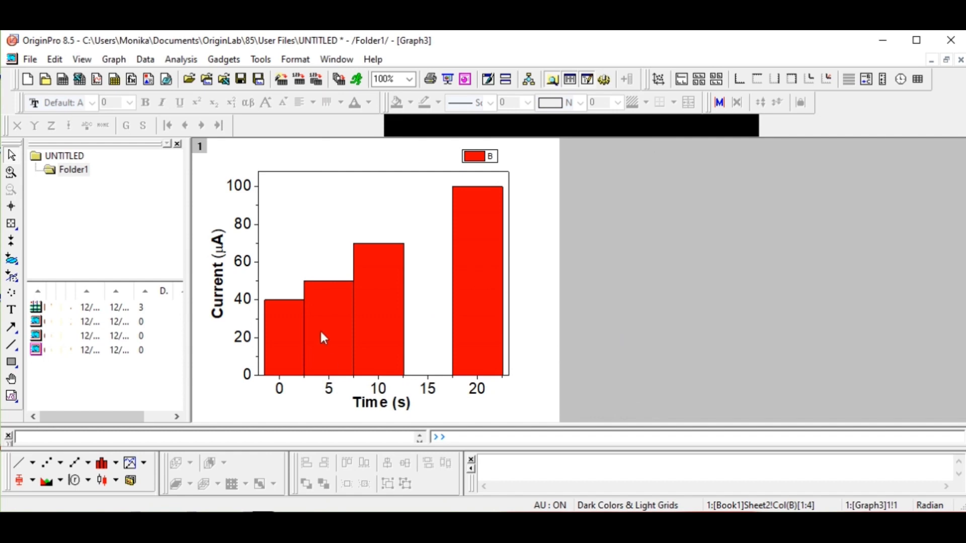
Move the column chart's legend inside the plot above the shorter columns and replace its label with "Mxene"
{"action": "left_click", "coordinate": [497, 160]}
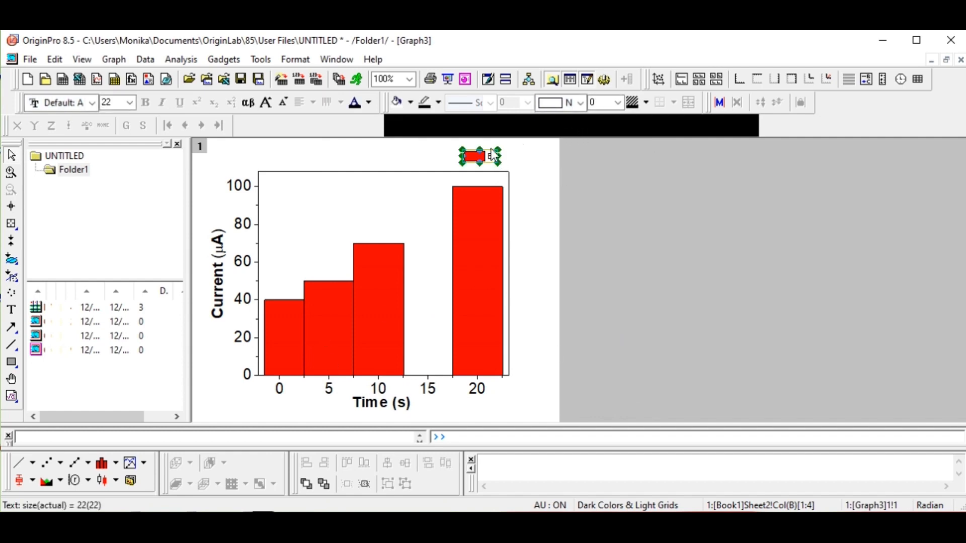
{"action": "left_click_drag", "start_coordinate": [484, 156], "coordinate": [327, 182]}
{"action": "double_click", "coordinate": [325, 183]}
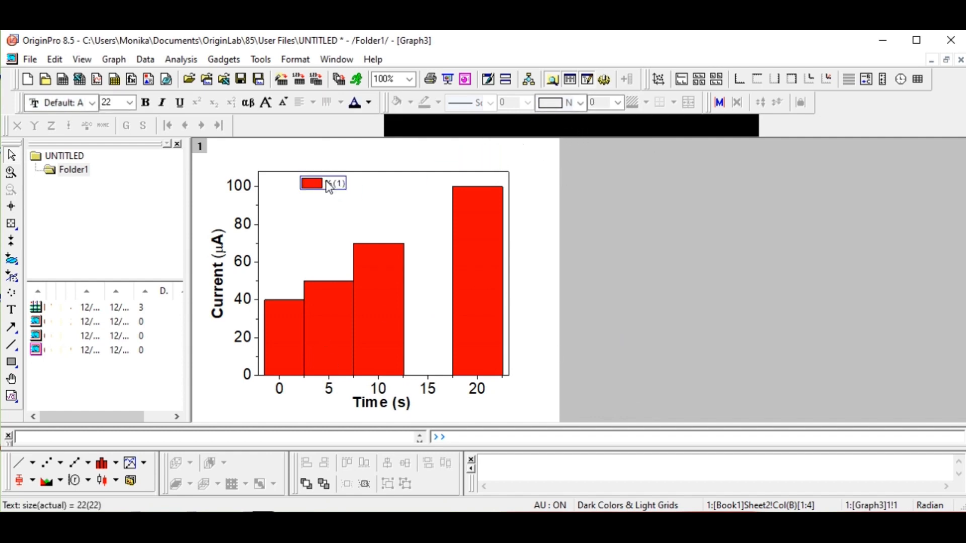
{"action": "key", "text": "Delete"}
{"action": "key", "text": "Delete"}
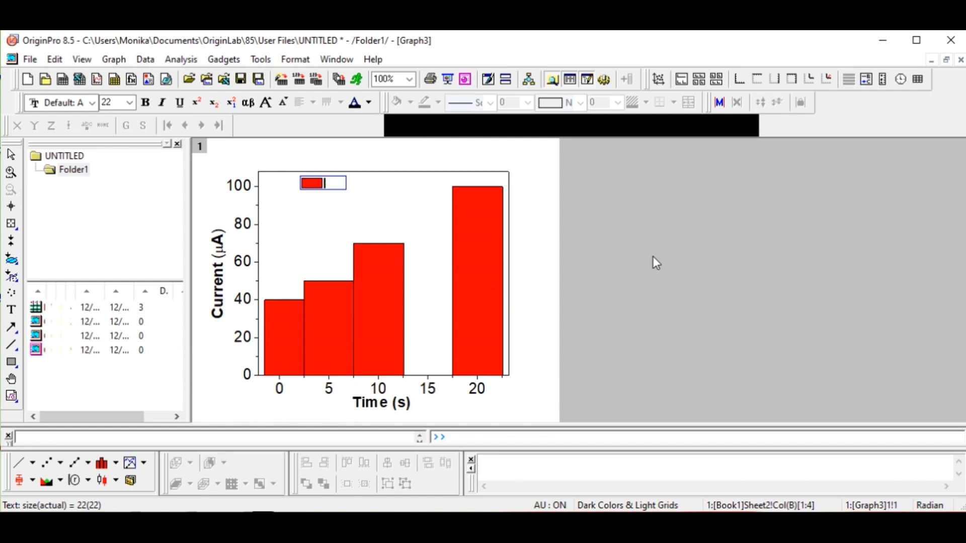
{"action": "type", "text": "M xene"}
Format the column chart's legend text as bold at font size 36
{"action": "key", "text": "ctrl+a"}
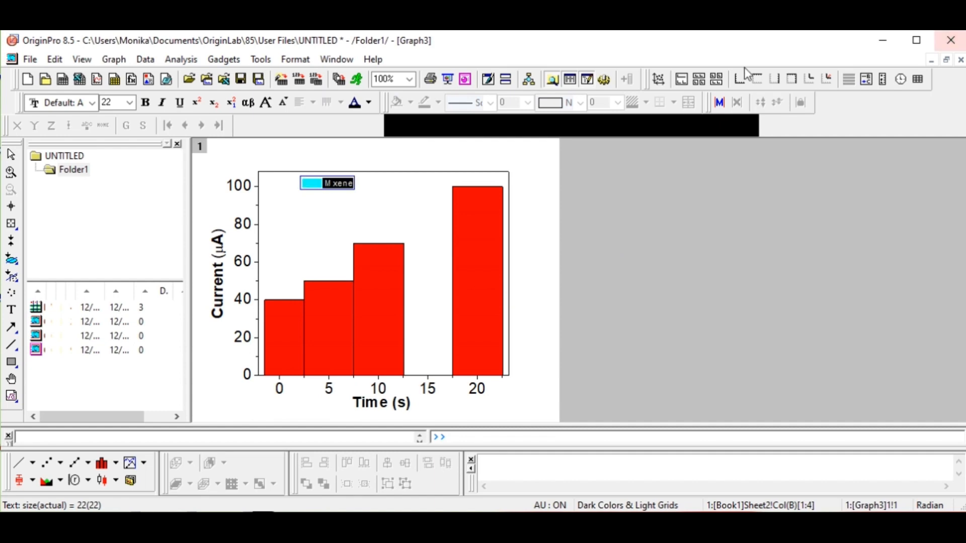
{"action": "left_click", "coordinate": [130, 102]}
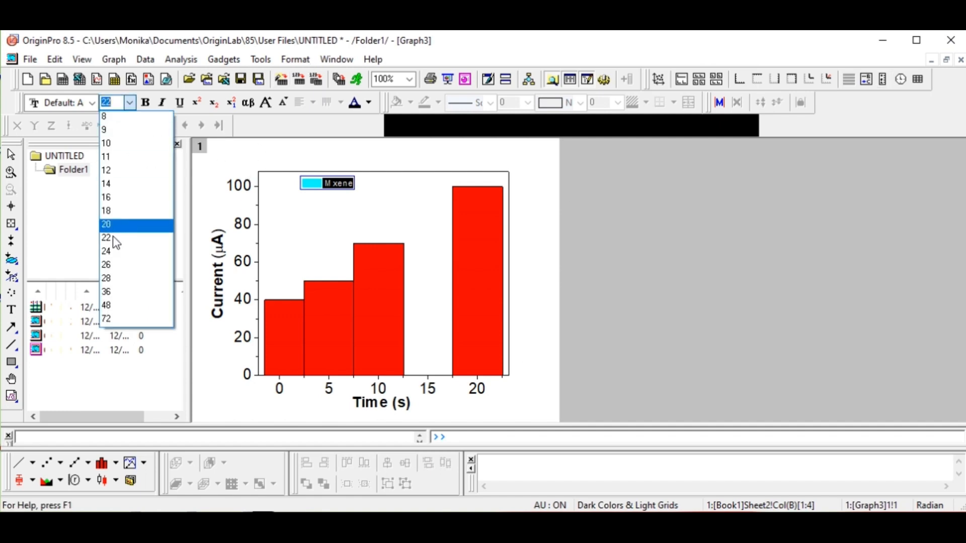
{"action": "left_click", "coordinate": [108, 292]}
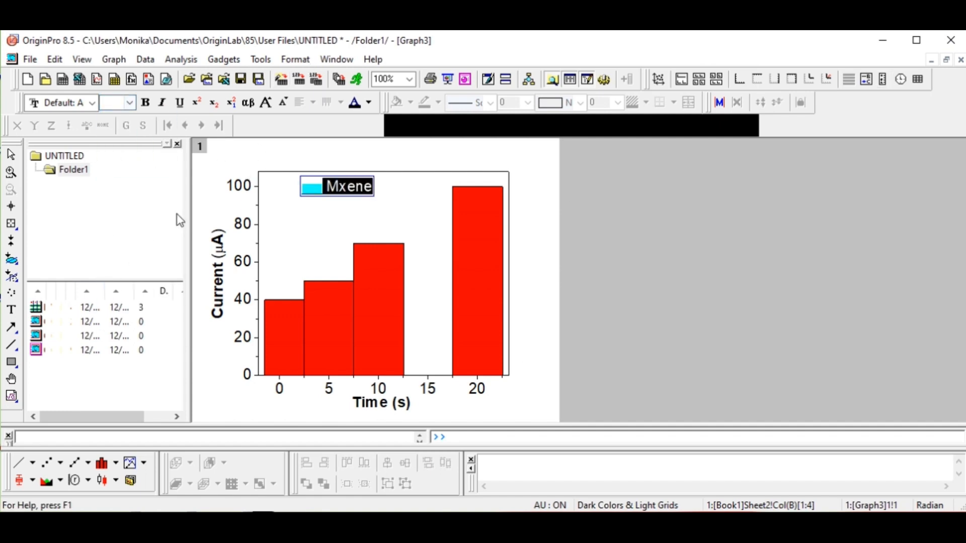
{"action": "left_click", "coordinate": [309, 350]}
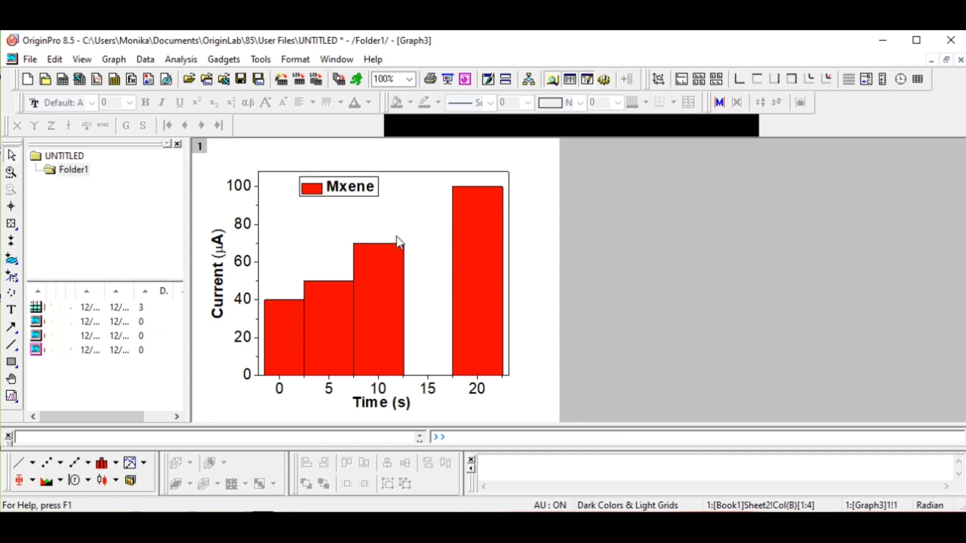
Copy the whole column chart layer, including its axes and legend
{"action": "left_click", "coordinate": [420, 224]}
{"action": "left_click", "coordinate": [352, 265]}
{"action": "left_click", "coordinate": [408, 229]}
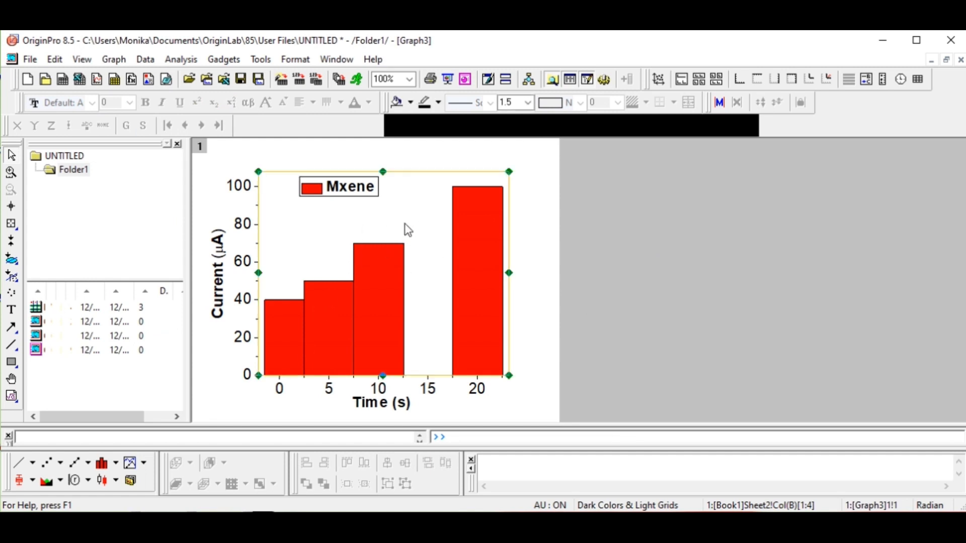
{"action": "right_click", "coordinate": [404, 224]}
{"action": "left_click", "coordinate": [431, 248]}
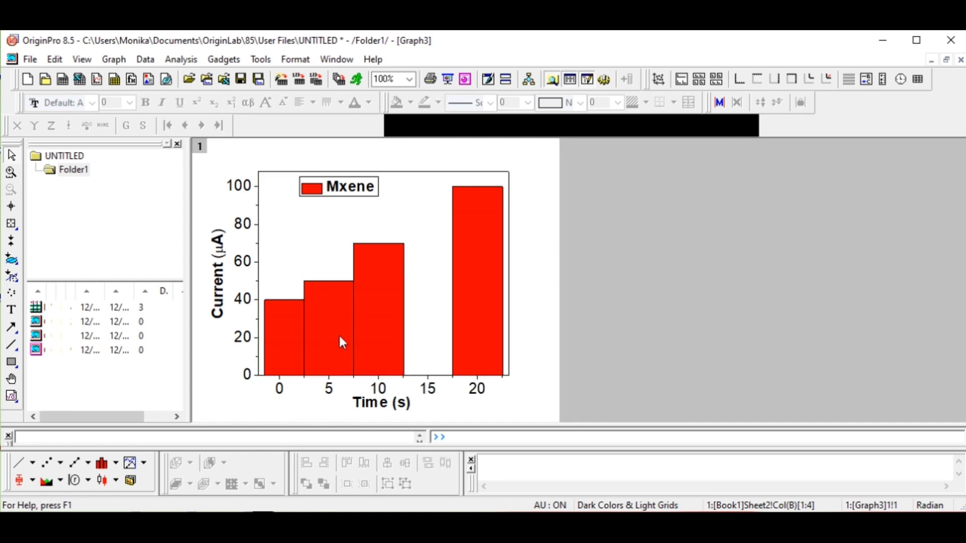
{"action": "right_click", "coordinate": [416, 207]}
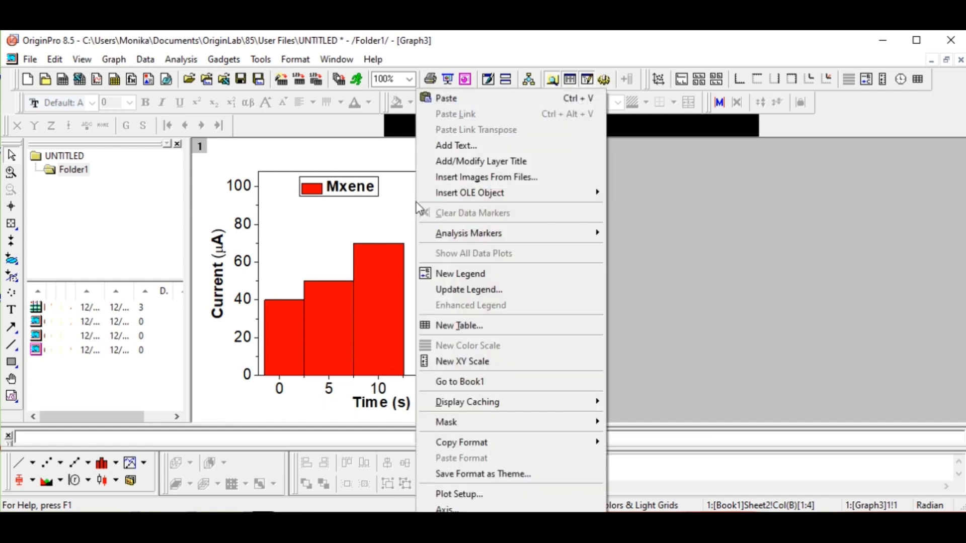
{"action": "left_click", "coordinate": [401, 226]}
{"action": "right_click", "coordinate": [401, 225]}
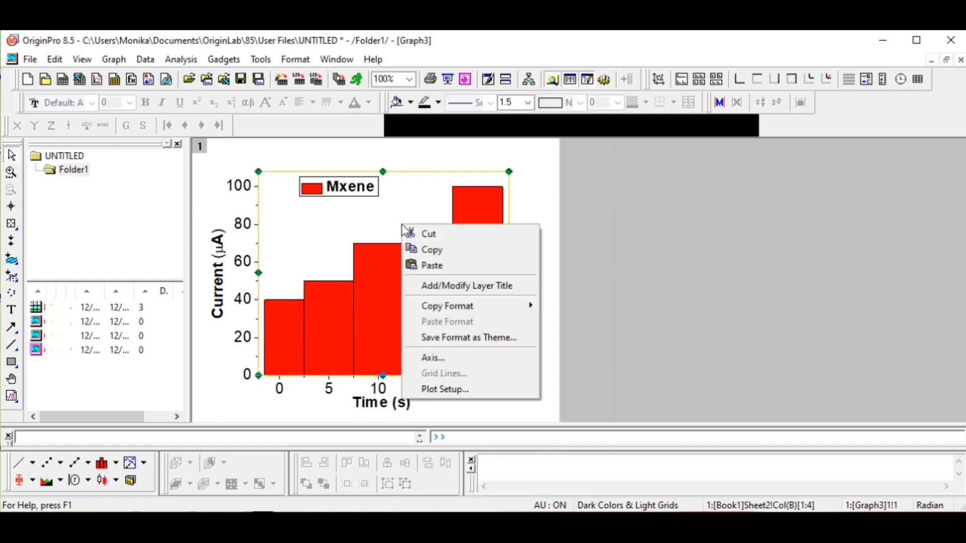
{"action": "left_click", "coordinate": [383, 215]}
{"action": "right_click", "coordinate": [382, 211]}
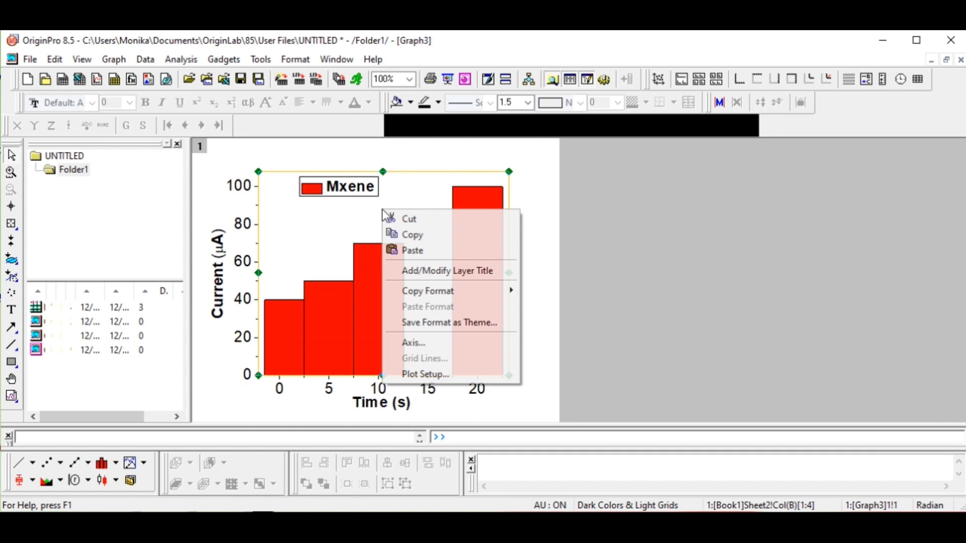
{"action": "left_click", "coordinate": [410, 235]}
Open the line graph Graph2 and paste the copied column chart into it as a second layer
{"action": "double_click", "coordinate": [99, 336]}
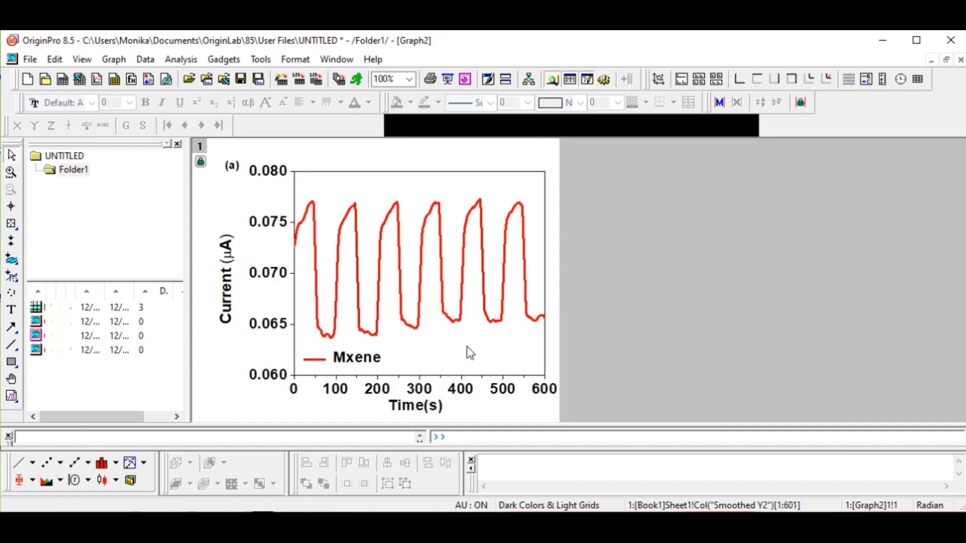
{"action": "right_click", "coordinate": [368, 179]}
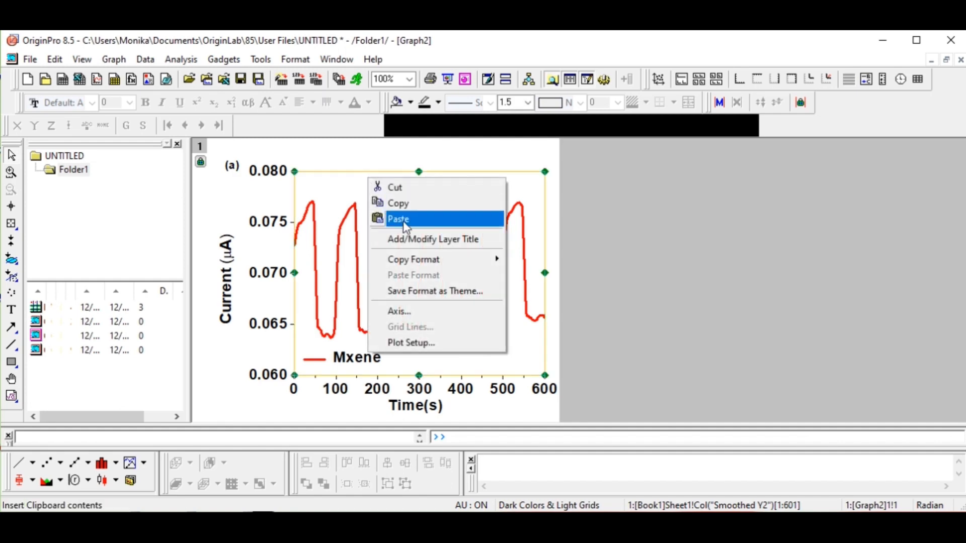
{"action": "left_click", "coordinate": [397, 218]}
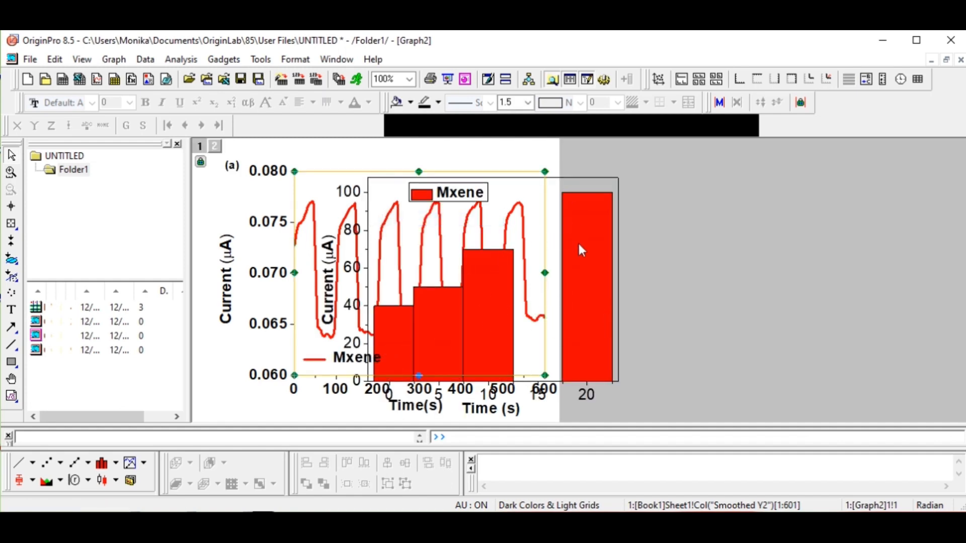
Shrink the pasted column chart to a small inset, less than half its width, within the line graph's frame
{"action": "left_click", "coordinate": [491, 180]}
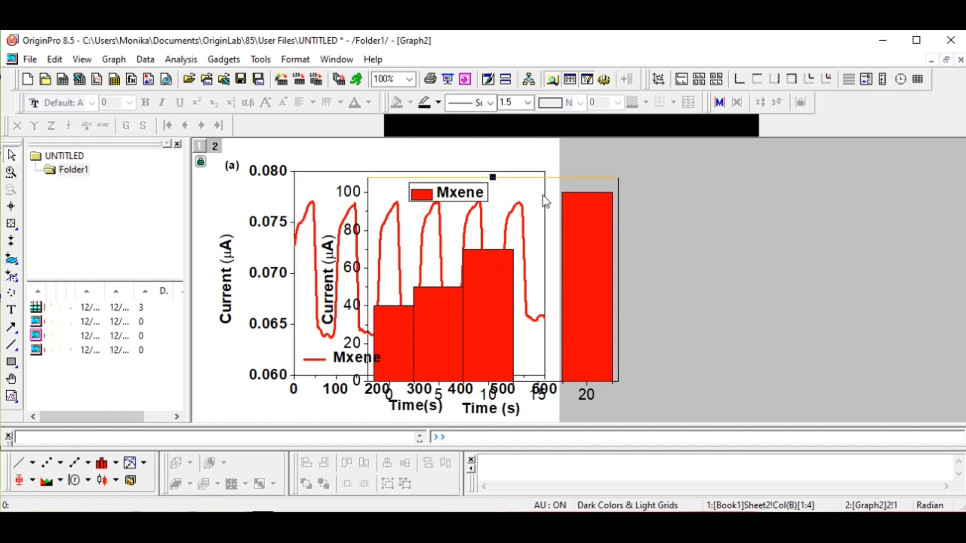
{"action": "left_click", "coordinate": [580, 236]}
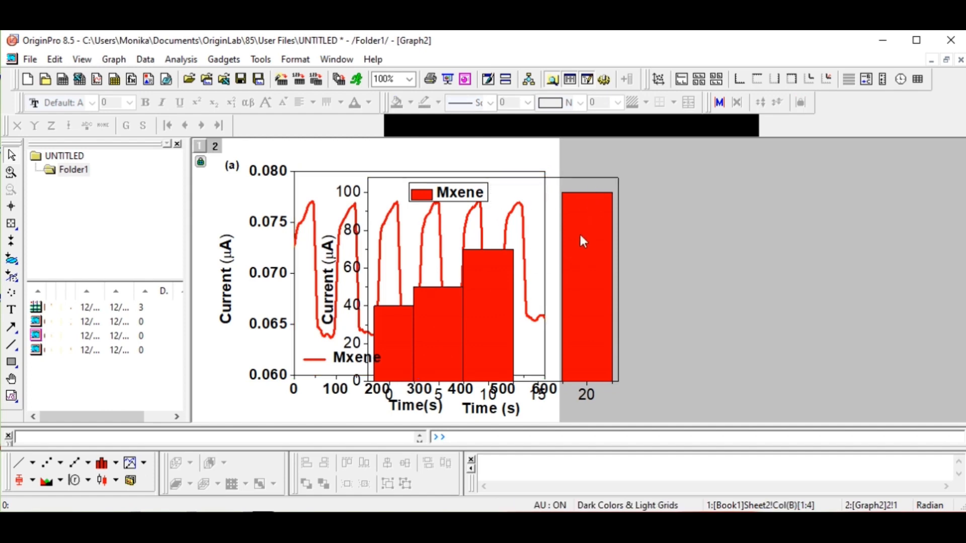
{"action": "left_click", "coordinate": [555, 253]}
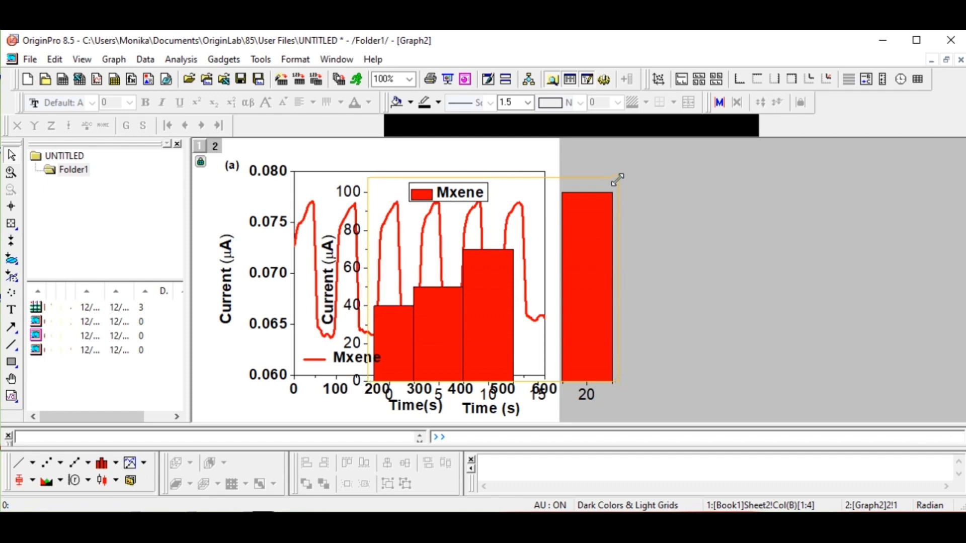
{"action": "left_click_drag", "start_coordinate": [618, 179], "coordinate": [478, 269]}
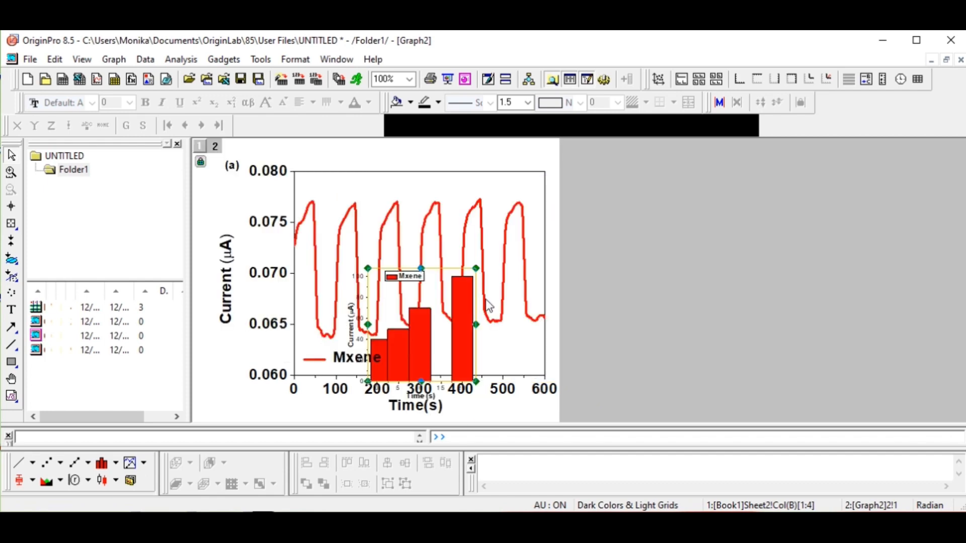
Set the line graph's Y-axis minimum to 0.04 and move the column chart inset into the empty space beneath the curve
{"action": "left_click", "coordinate": [297, 261]}
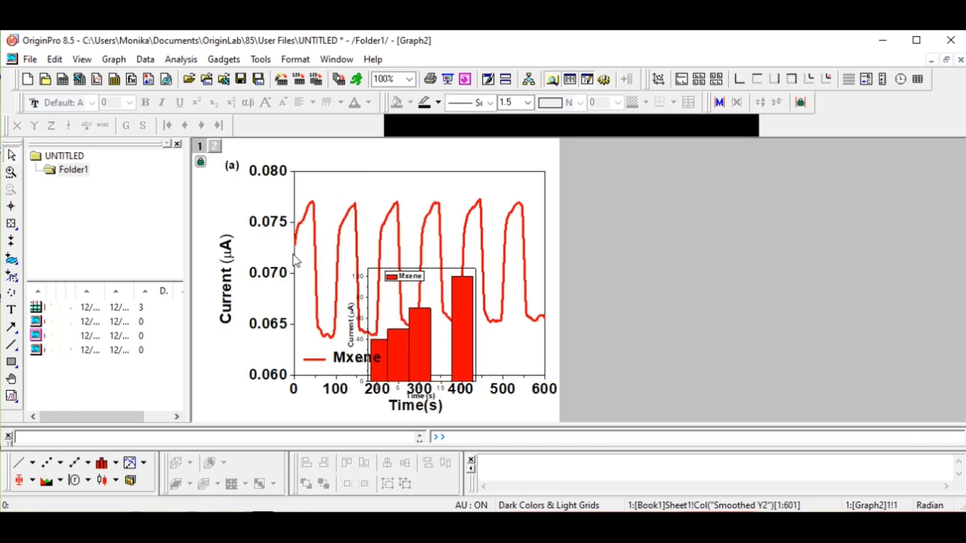
{"action": "double_click", "coordinate": [297, 260]}
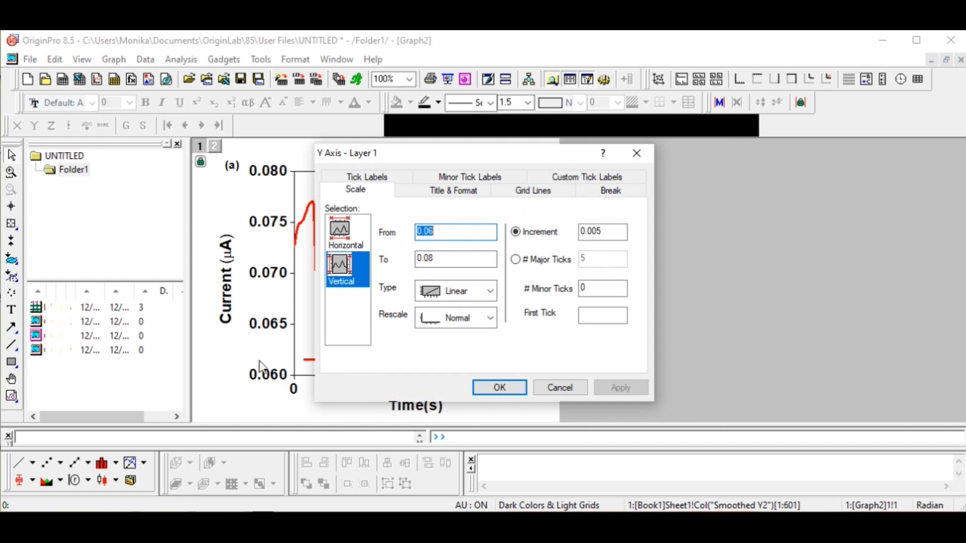
{"action": "left_click", "coordinate": [439, 233]}
{"action": "key", "text": "BackSpace"}
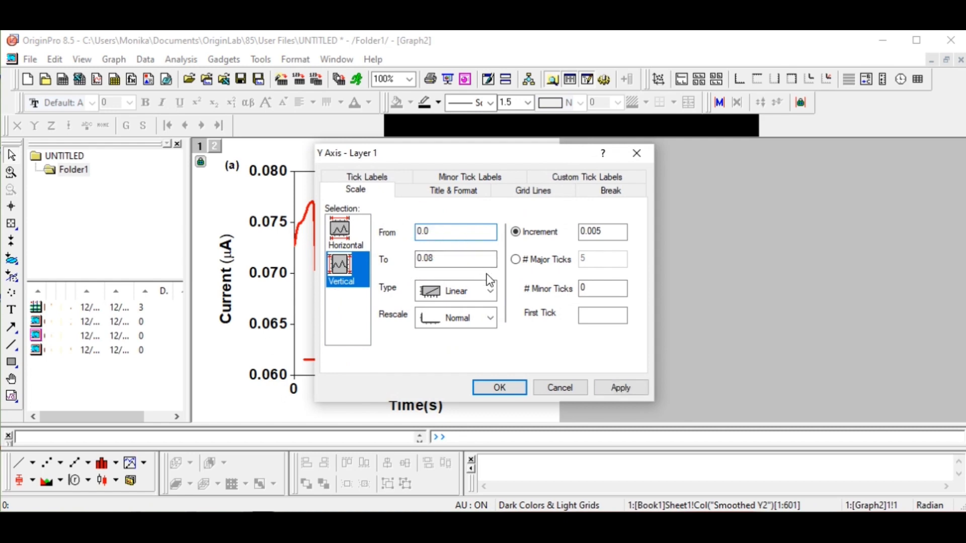
{"action": "type", "text": "4"}
{"action": "left_click", "coordinate": [615, 389]}
{"action": "left_click", "coordinate": [505, 386]}
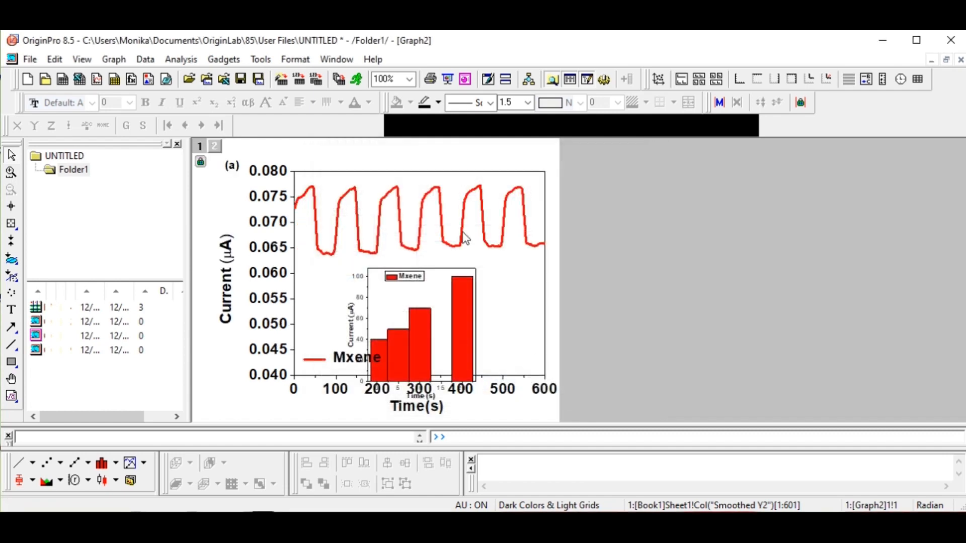
{"action": "left_click", "coordinate": [441, 306]}
{"action": "left_click_drag", "start_coordinate": [442, 306], "coordinate": [500, 296]}
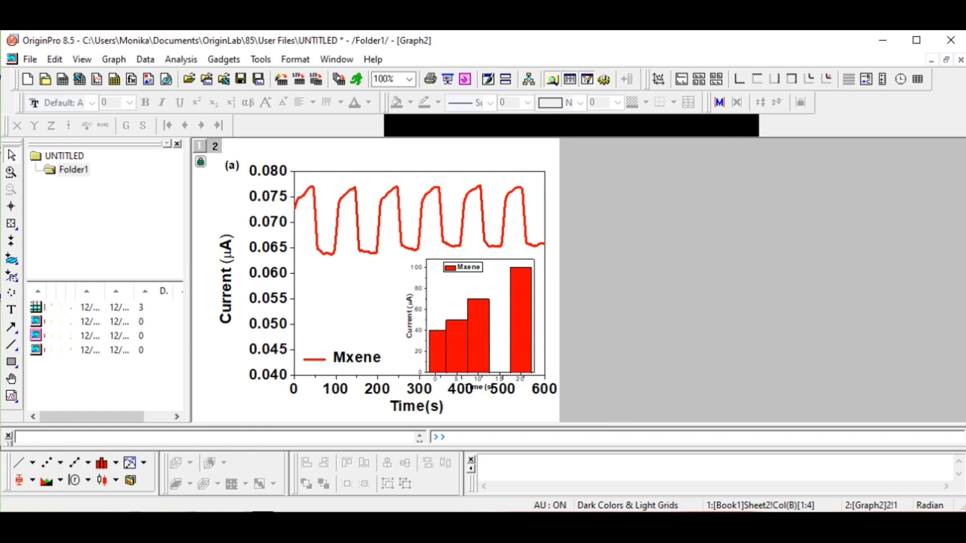
Export the combined graph page to the Desktop as the JPG file "sensor", 3 inches wide at 1200 DPI, and close the script window
{"action": "right_click", "coordinate": [482, 407]}
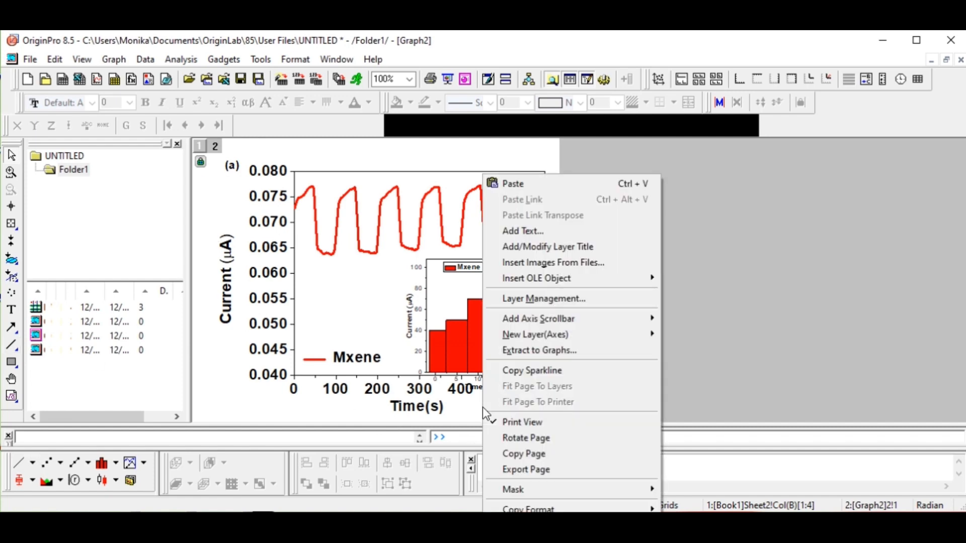
{"action": "left_click", "coordinate": [573, 471]}
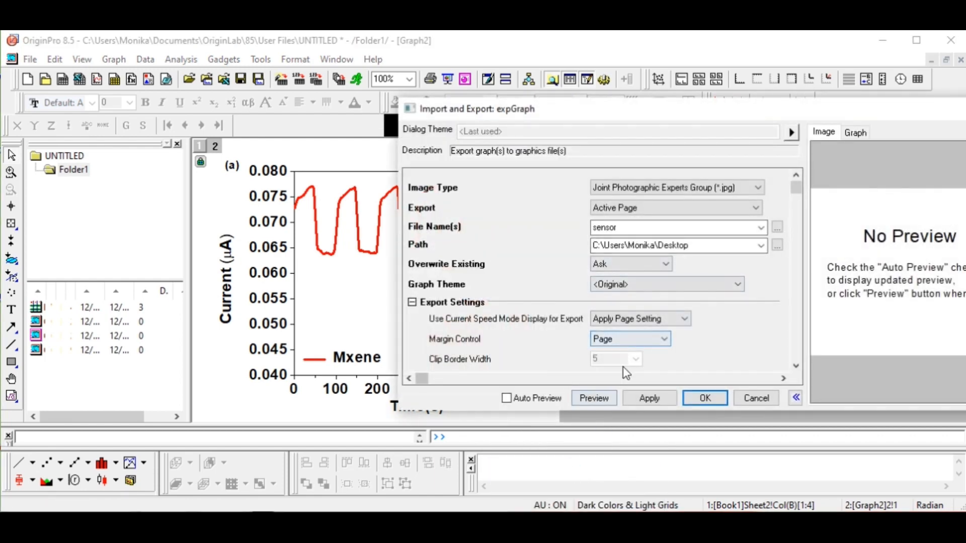
{"action": "scroll", "coordinate": [629, 368], "scroll_direction": "down", "scroll_amount": 5}
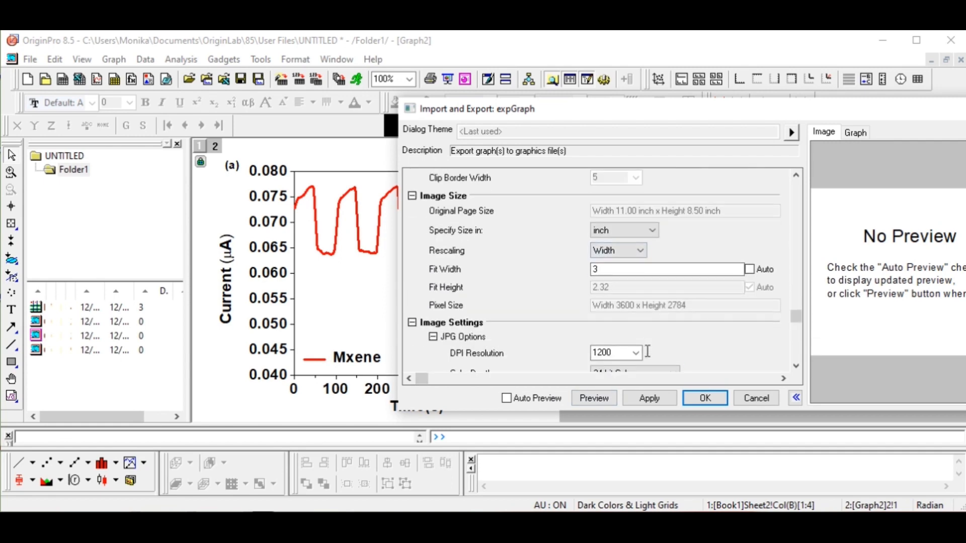
{"action": "scroll", "coordinate": [648, 352], "scroll_direction": "down", "scroll_amount": 1}
{"action": "left_click", "coordinate": [689, 397]}
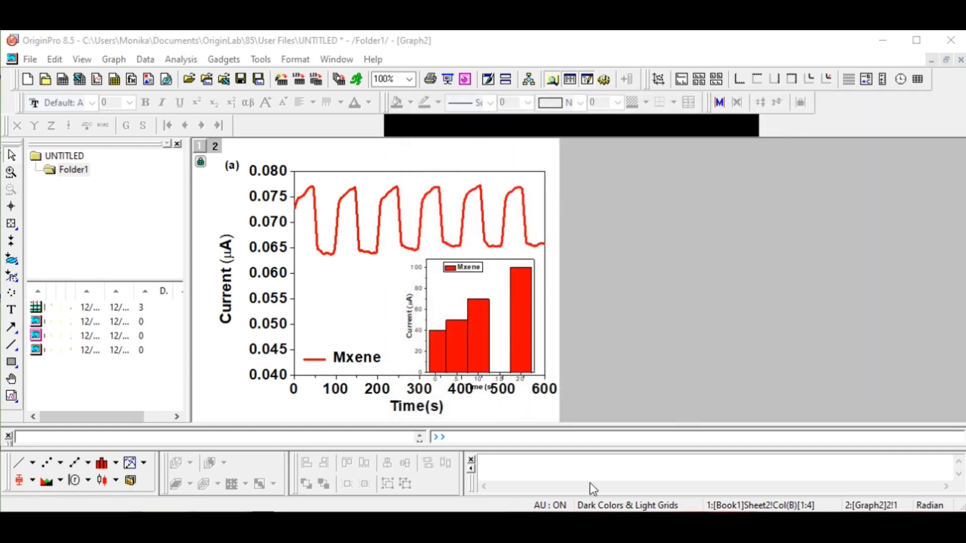
{"action": "left_click", "coordinate": [425, 328]}
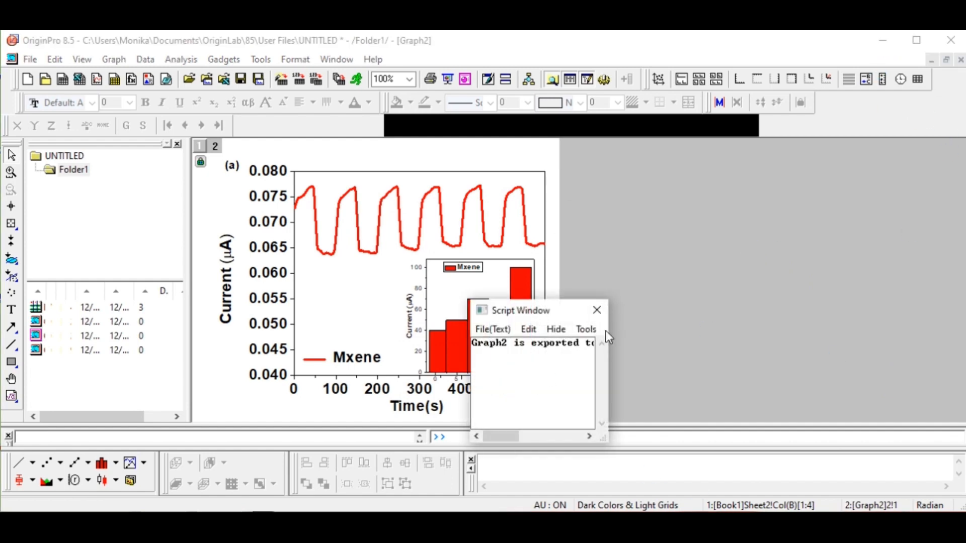
{"action": "left_click", "coordinate": [596, 311]}
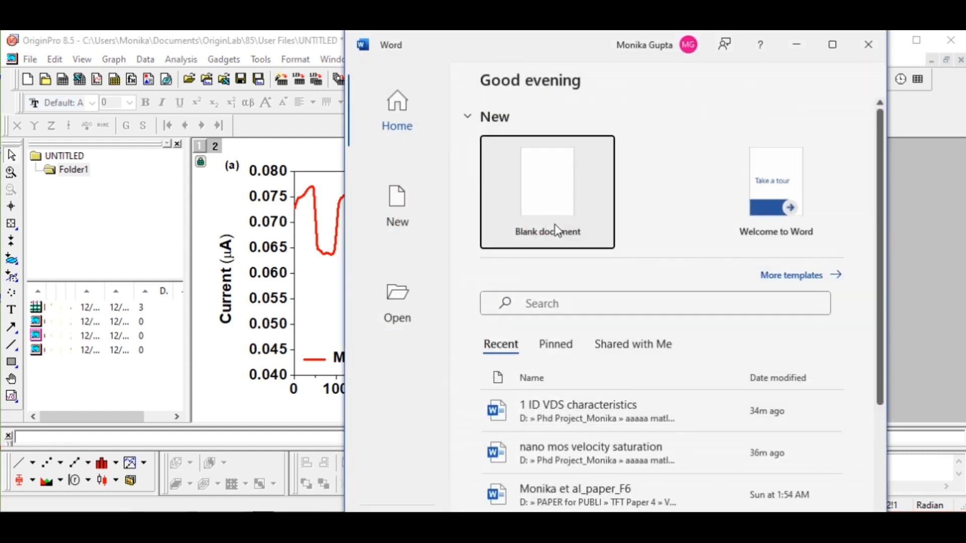
Create a blank document in Word
{"action": "left_click", "coordinate": [555, 222]}
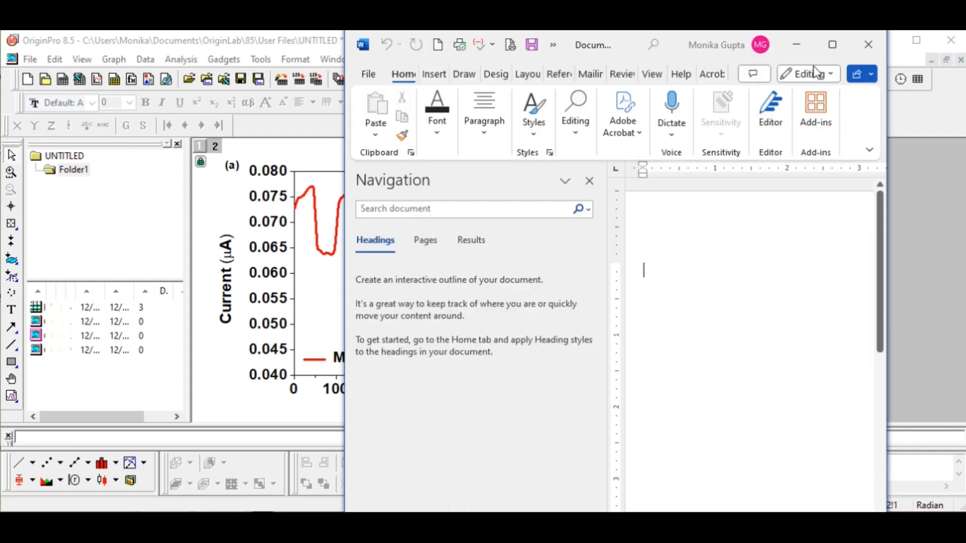
Maximize the document window and enter two lines of random placeholder text at the start of the blank page
{"action": "left_click", "coordinate": [830, 43]}
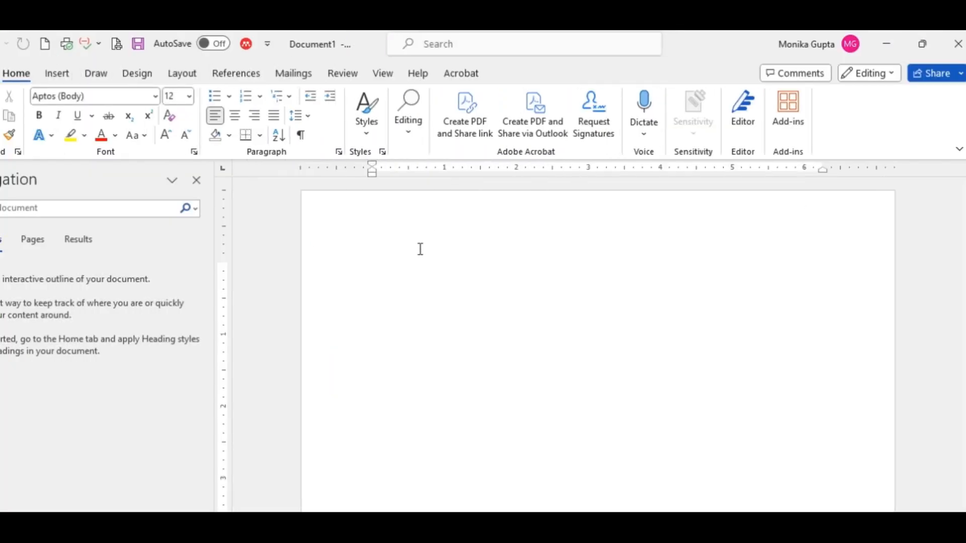
{"action": "type", "text": "sfdhgfjghasjsghkvjdlgbjlbdfkjmbkln"}
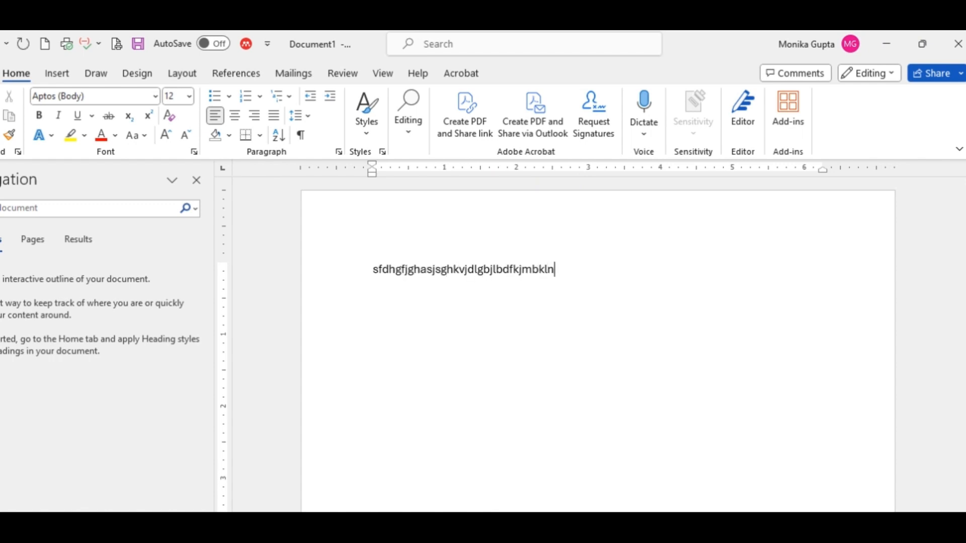
{"action": "type", "text": "cvkln ,mn,mcv,mbnlkfnlkbjheriotjgijeriojgpovsdjpojfvsdjclksnlcknszlk"}
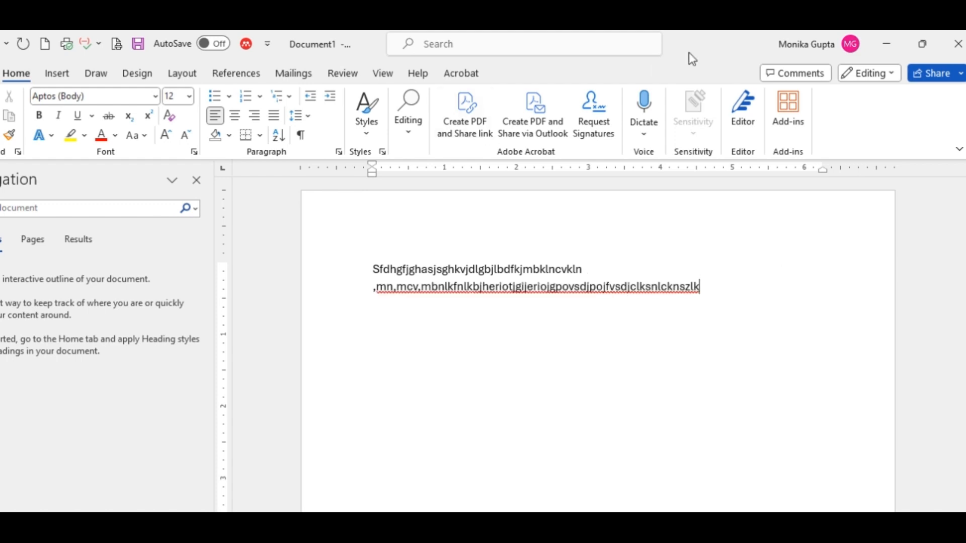
Copy the image file "sensor" from the Desktop and paste it on a new line below the placeholder text in Word
{"action": "left_click", "coordinate": [880, 55]}
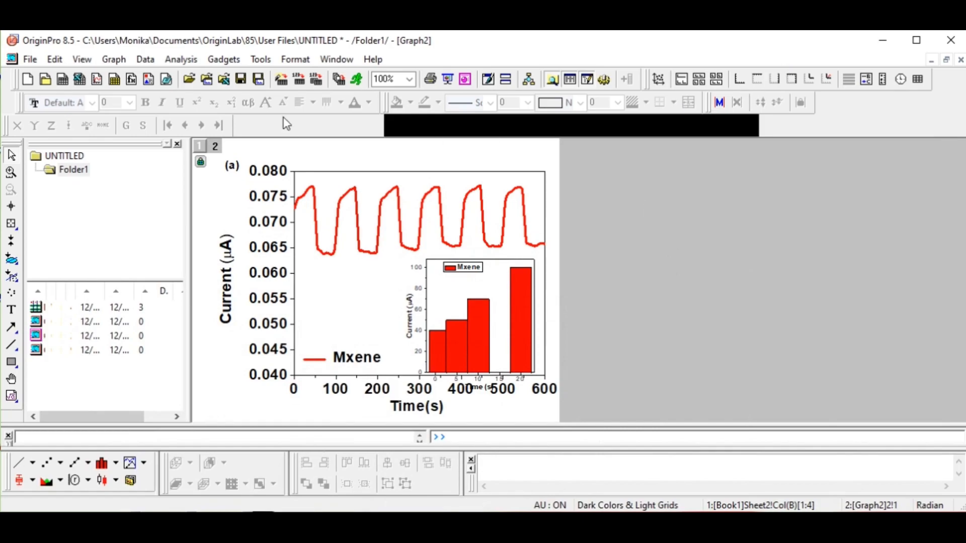
{"action": "left_click", "coordinate": [881, 40]}
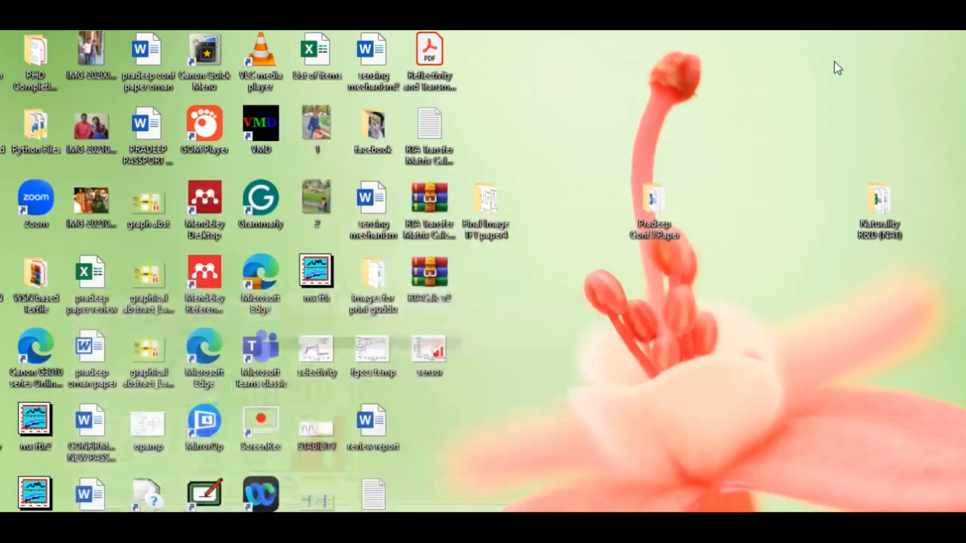
{"action": "left_click", "coordinate": [425, 352]}
{"action": "left_click", "coordinate": [484, 509]}
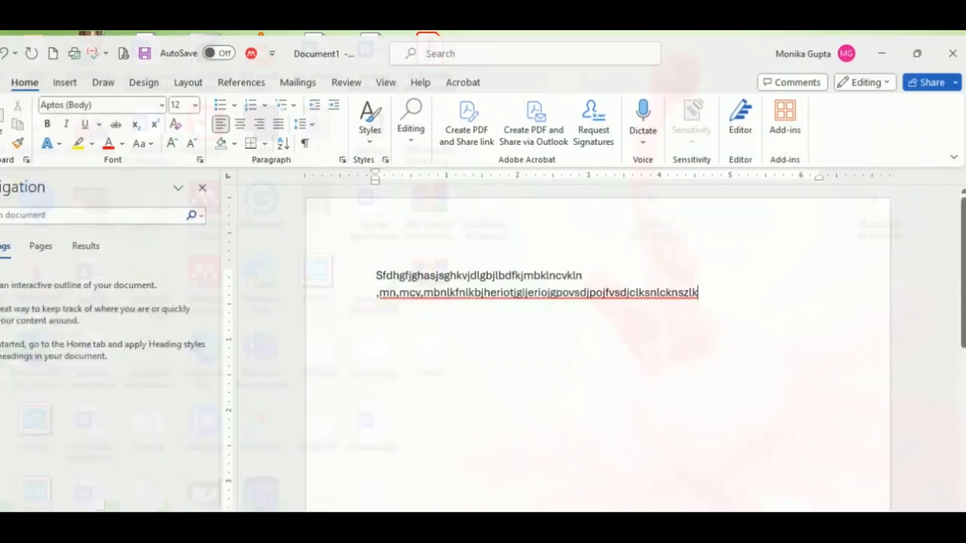
{"action": "key", "text": "Return"}
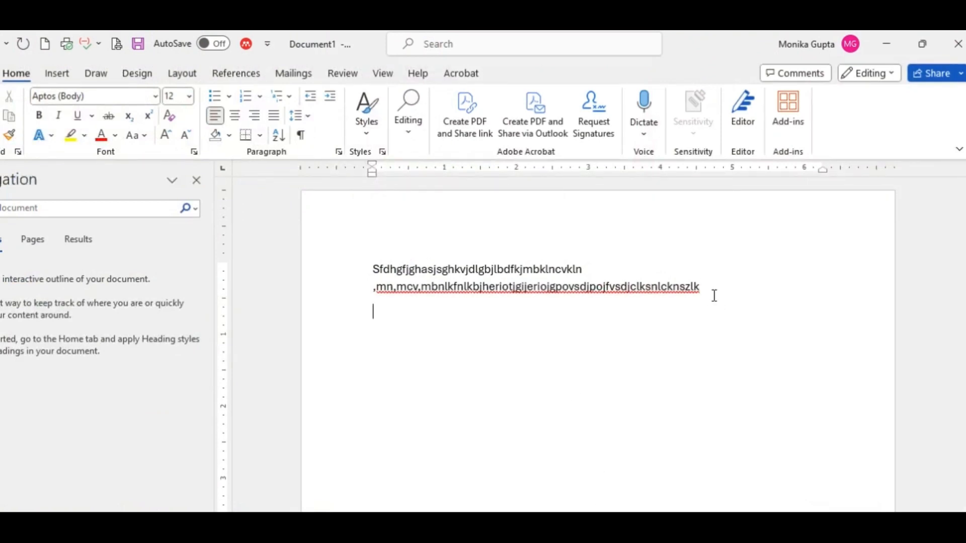
{"action": "key", "text": "ctrl+v"}
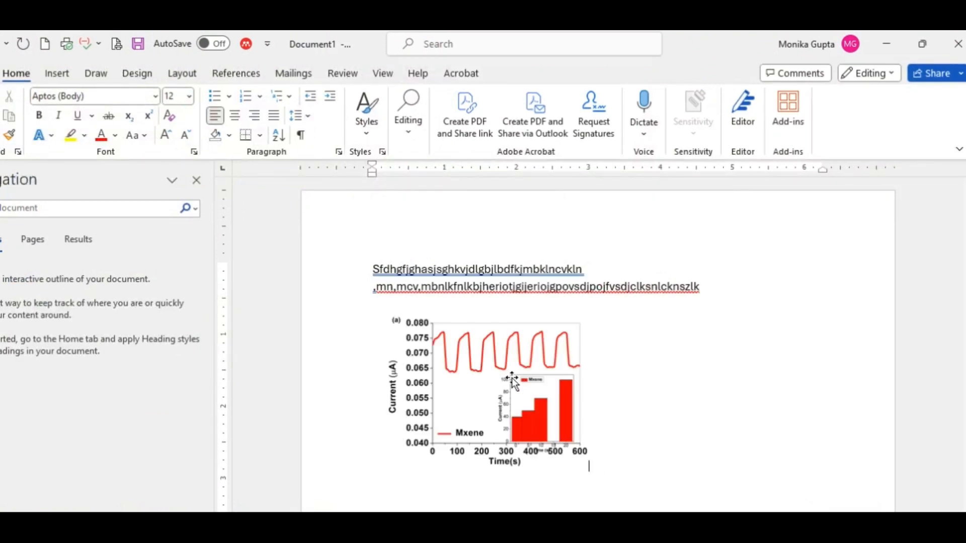
Crop the blank margins off the top and left side of the pasted graph picture, to about 2.18 by 2.81 inches
{"action": "left_click", "coordinate": [526, 375]}
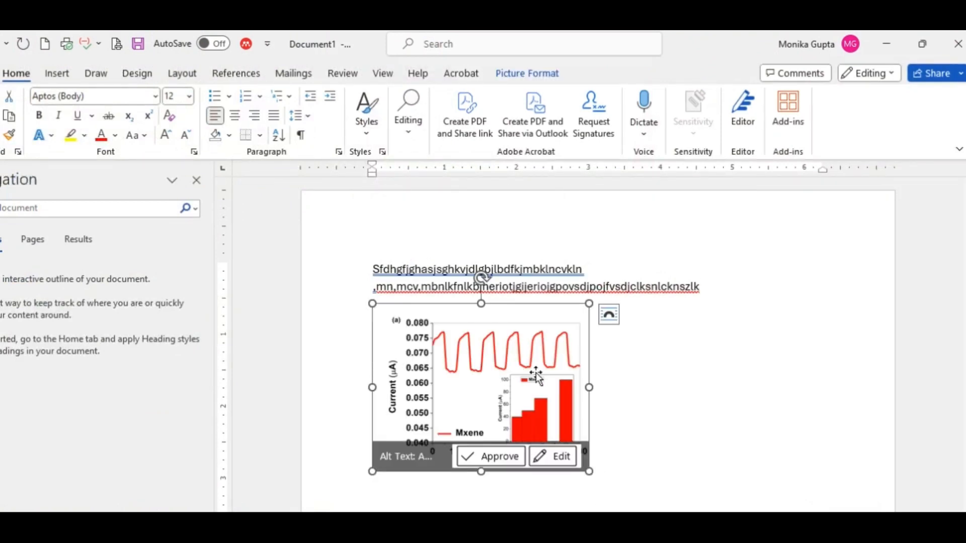
{"action": "left_click", "coordinate": [526, 74]}
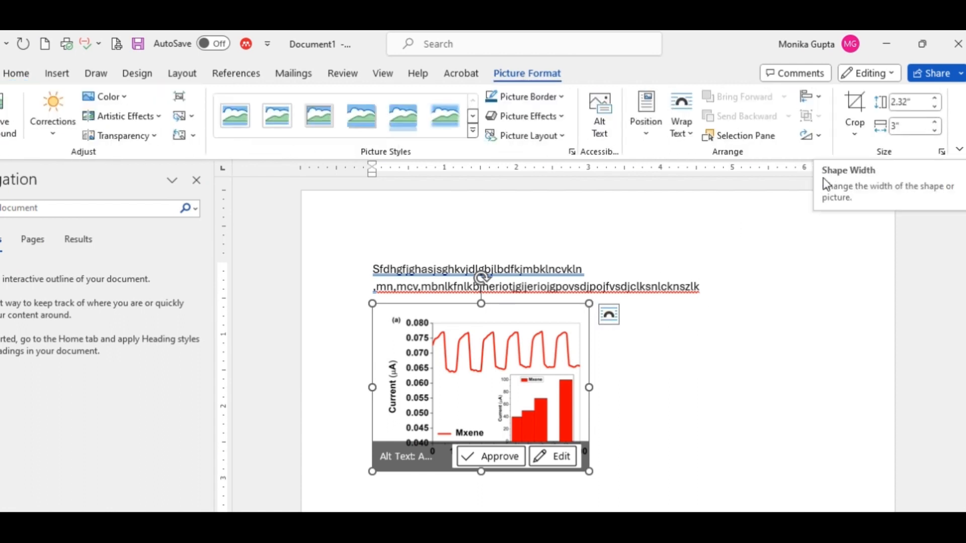
{"action": "left_click", "coordinate": [605, 389]}
{"action": "left_click", "coordinate": [462, 319]}
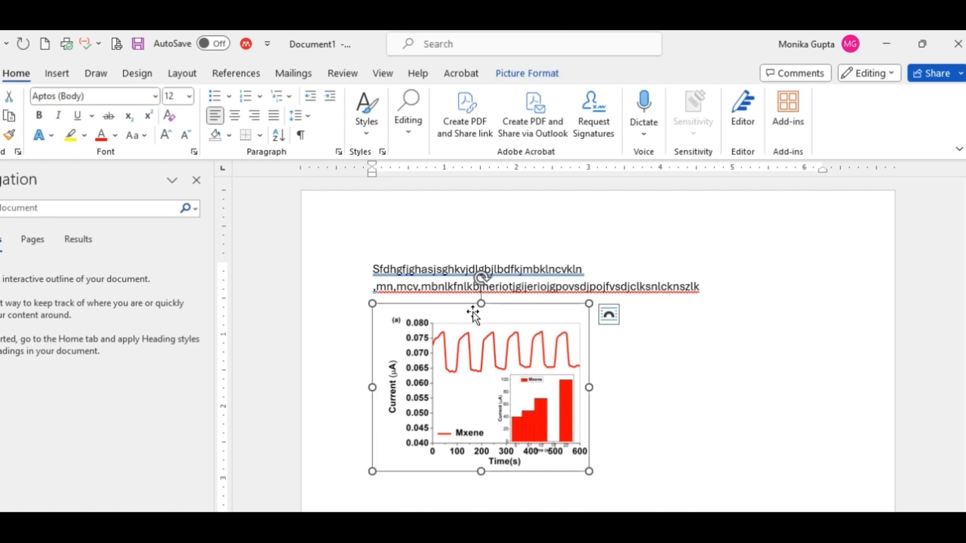
{"action": "left_click", "coordinate": [526, 75]}
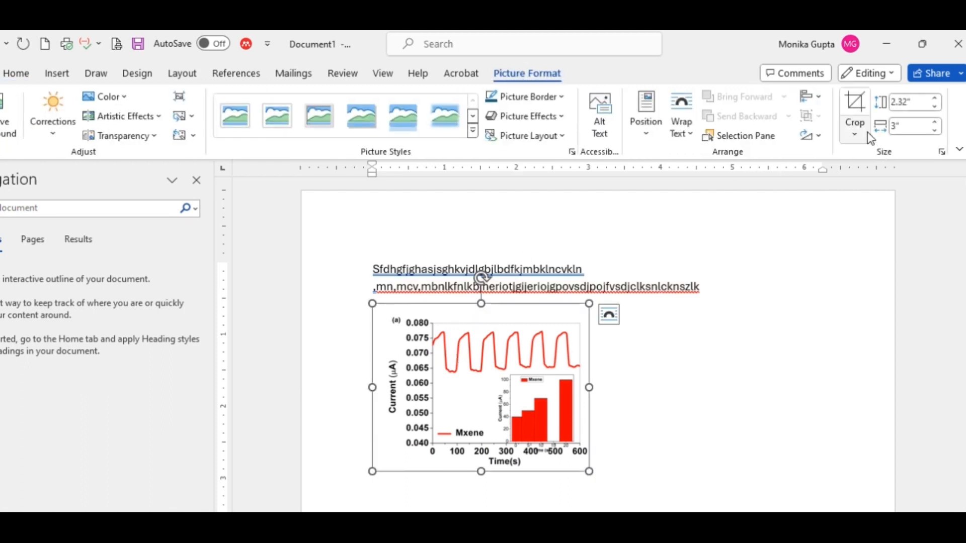
{"action": "left_click", "coordinate": [855, 113]}
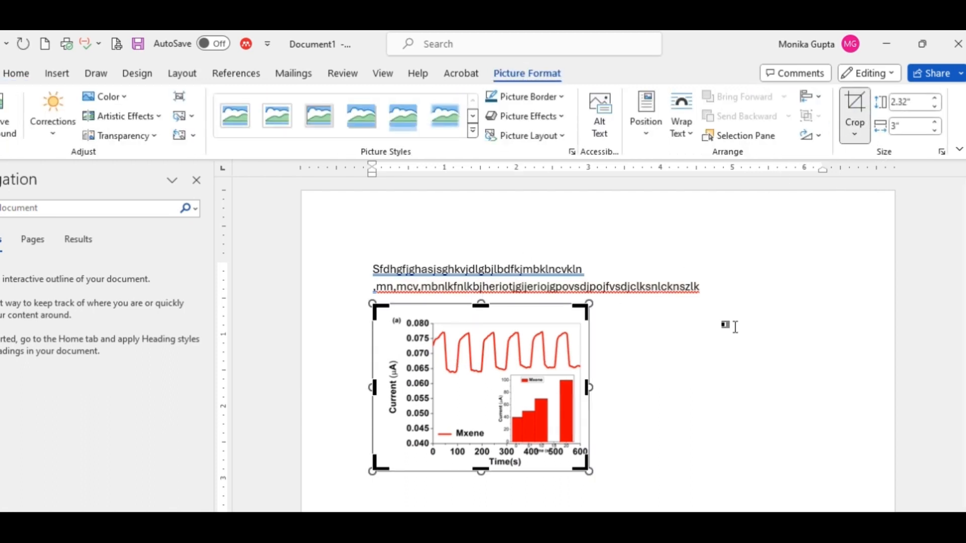
{"action": "left_click_drag", "start_coordinate": [481, 305], "coordinate": [483, 317]}
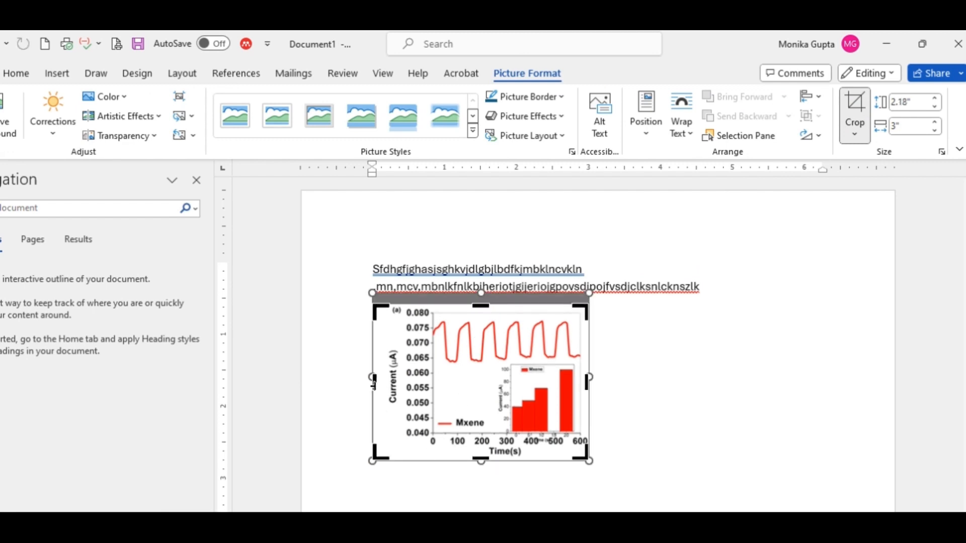
{"action": "left_click_drag", "start_coordinate": [377, 385], "coordinate": [390, 385]}
{"action": "left_click", "coordinate": [776, 399]}
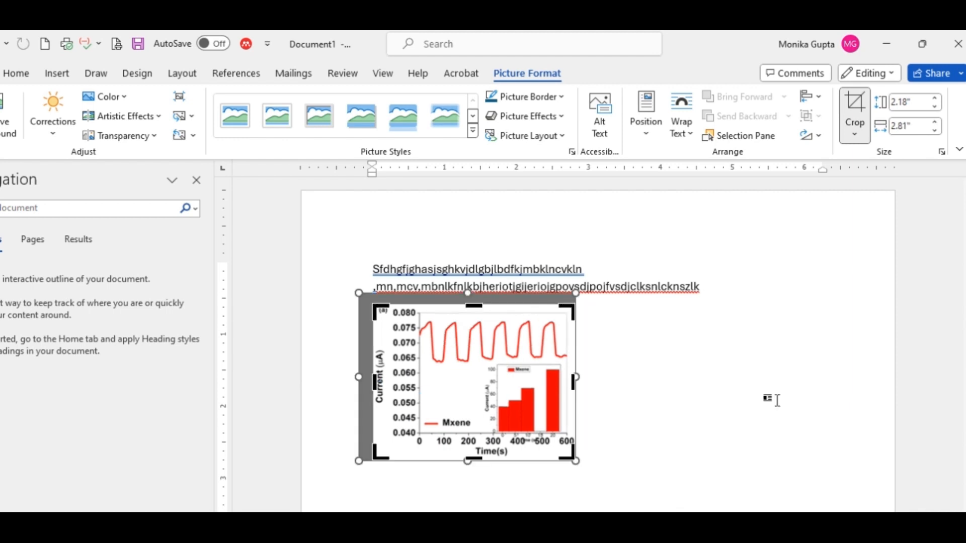
{"action": "left_click", "coordinate": [427, 385]}
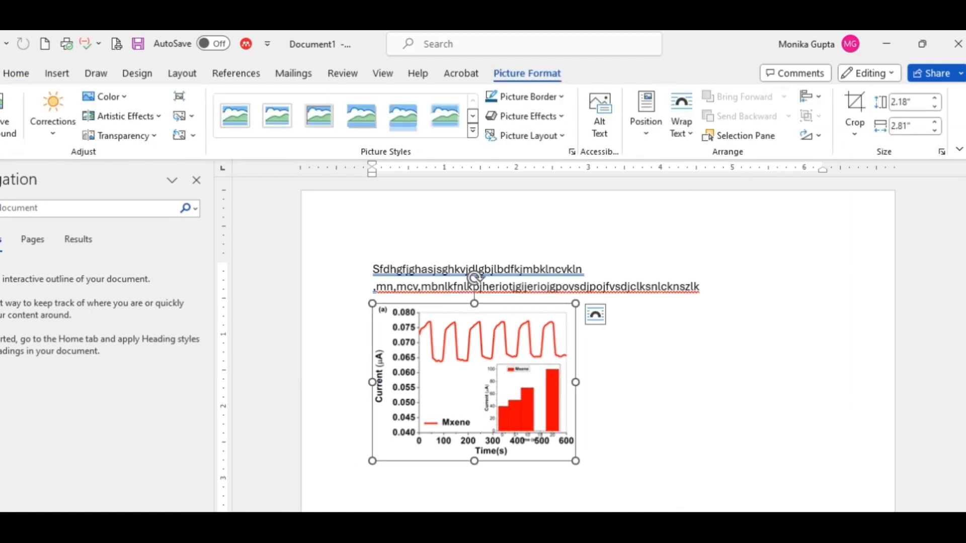
Set the cropped graph picture's width to 3 inches, keeping its proportions
{"action": "left_click", "coordinate": [937, 125]}
{"action": "left_click", "coordinate": [938, 124]}
{"action": "left_click", "coordinate": [937, 125]}
{"action": "left_click", "coordinate": [938, 124]}
{"action": "left_click", "coordinate": [937, 124]}
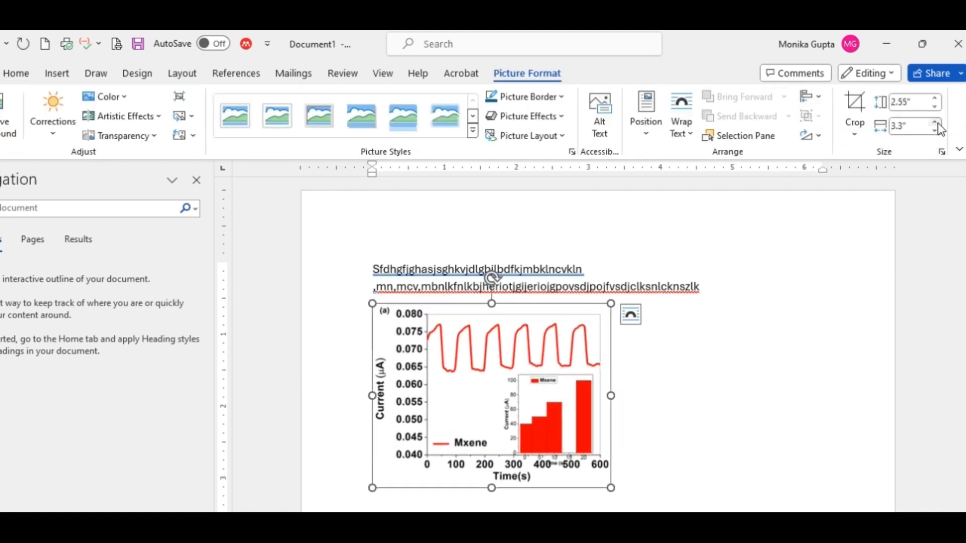
{"action": "left_click", "coordinate": [936, 131]}
{"action": "left_click", "coordinate": [936, 131]}
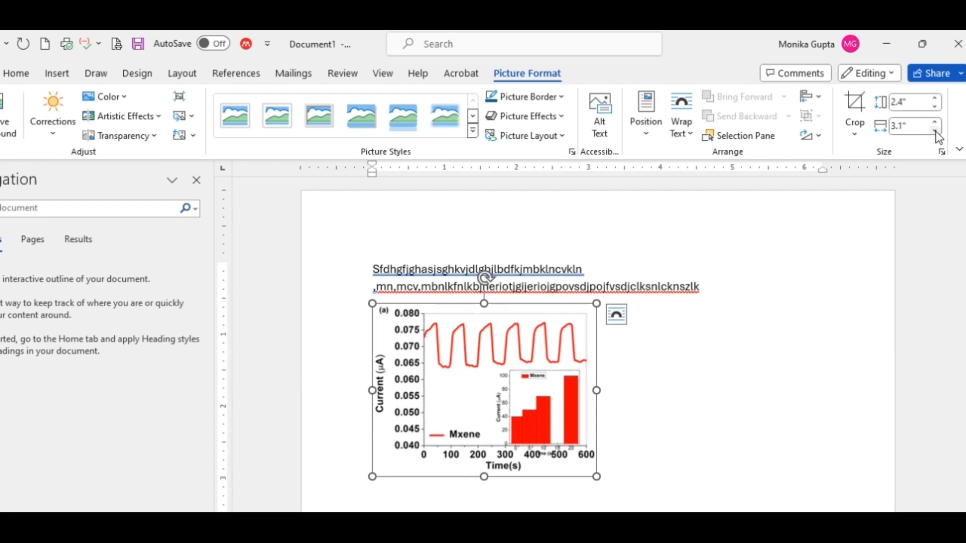
{"action": "left_click", "coordinate": [937, 133]}
{"action": "left_click", "coordinate": [632, 481]}
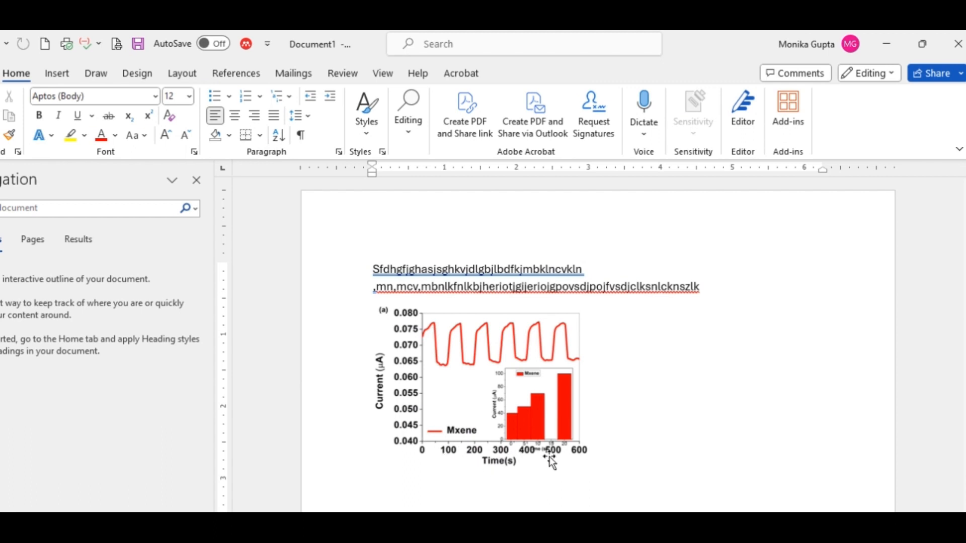
Enlarge the graph picture proportionally to a width of 3.9 inches
{"action": "left_click", "coordinate": [483, 403]}
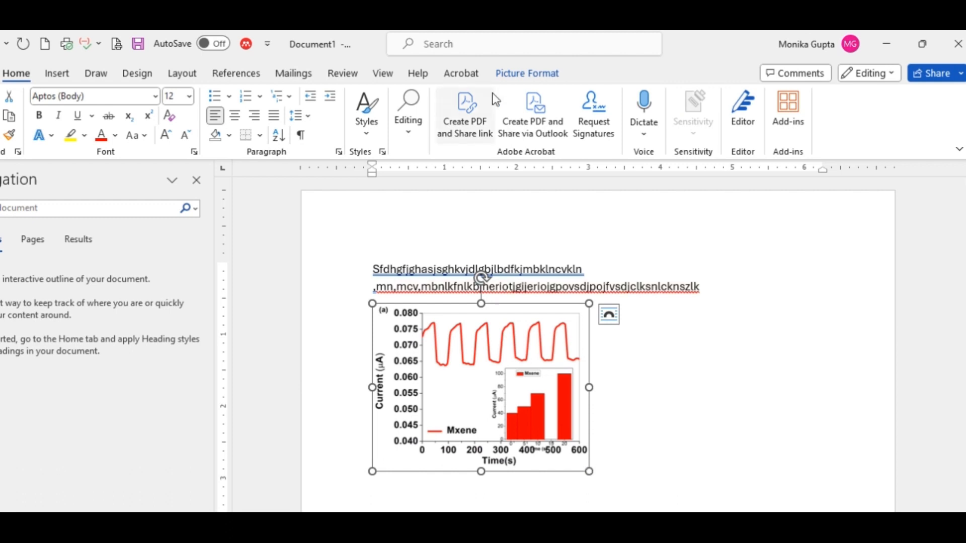
{"action": "left_click", "coordinate": [526, 73]}
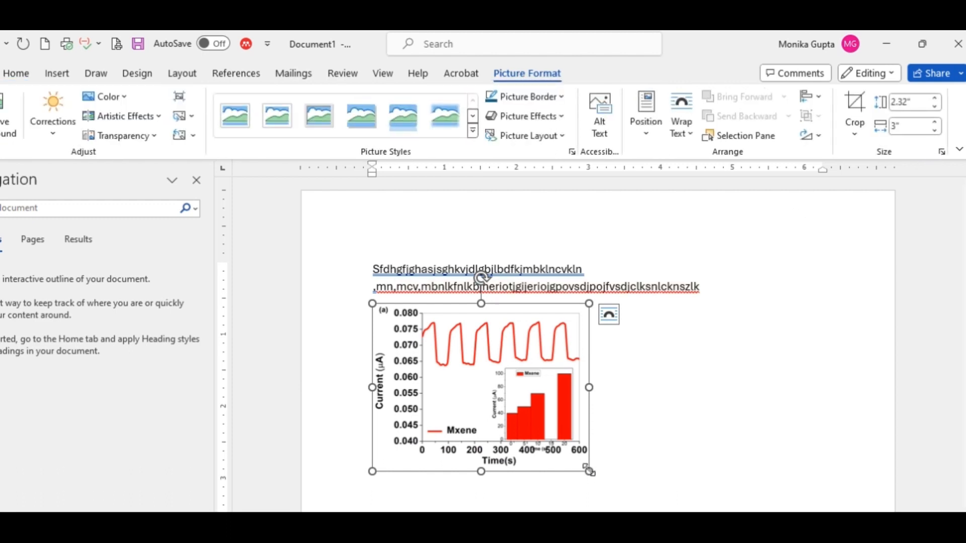
{"action": "left_click", "coordinate": [934, 124]}
{"action": "left_click", "coordinate": [934, 124]}
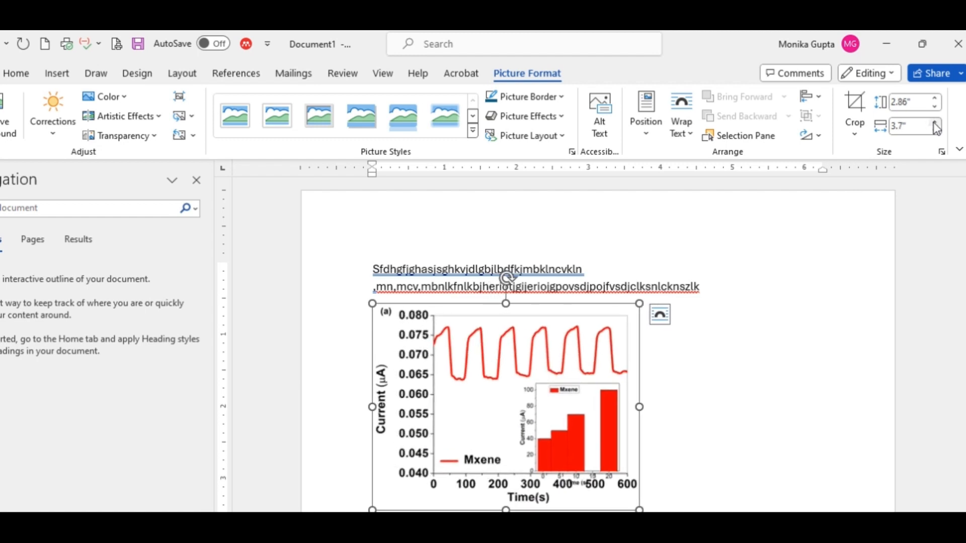
{"action": "left_click", "coordinate": [934, 123]}
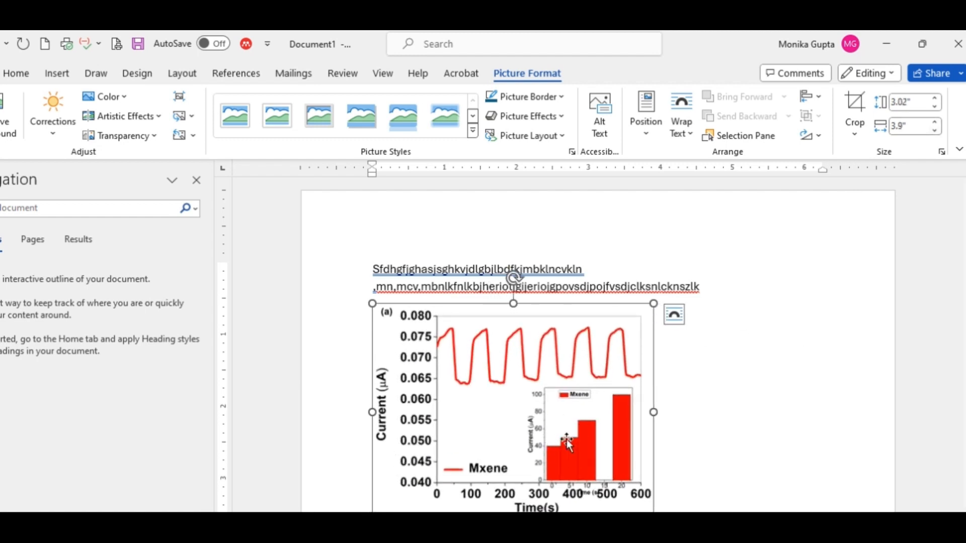